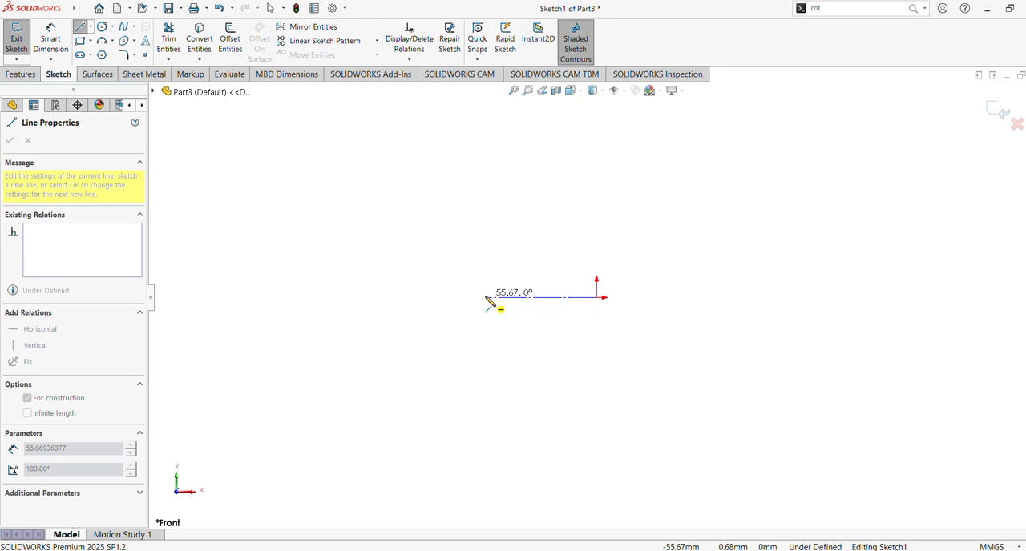
Step: Sketch a horizontal centerline about 56 mm long leftward from the origin, continued by a centerline about 55 mm long angled up-left
left_click(485, 298)
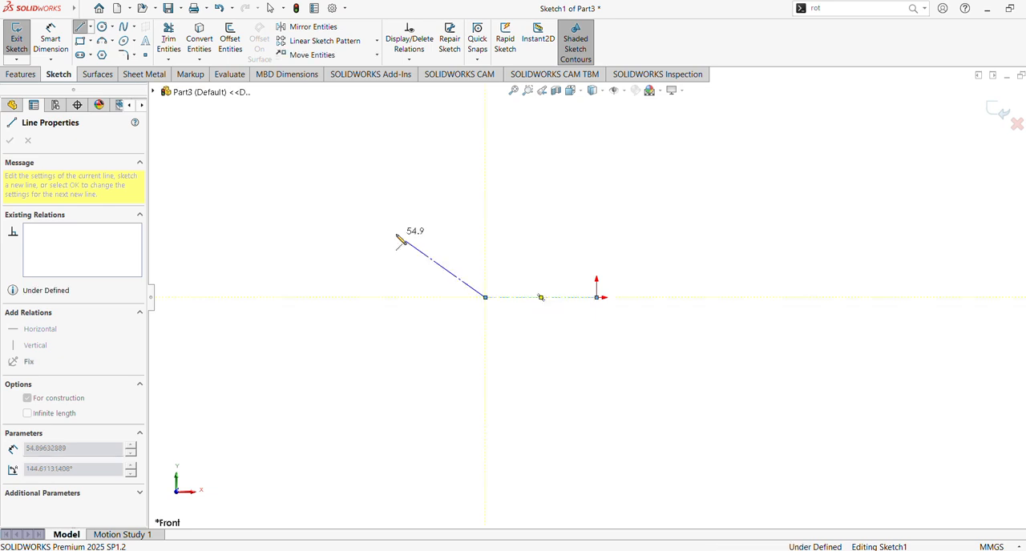
left_click(395, 234)
Step: Sketch two concentric circles with radii of about 12 mm and 19 mm centred on the angled centerline's free end
left_click(103, 30)
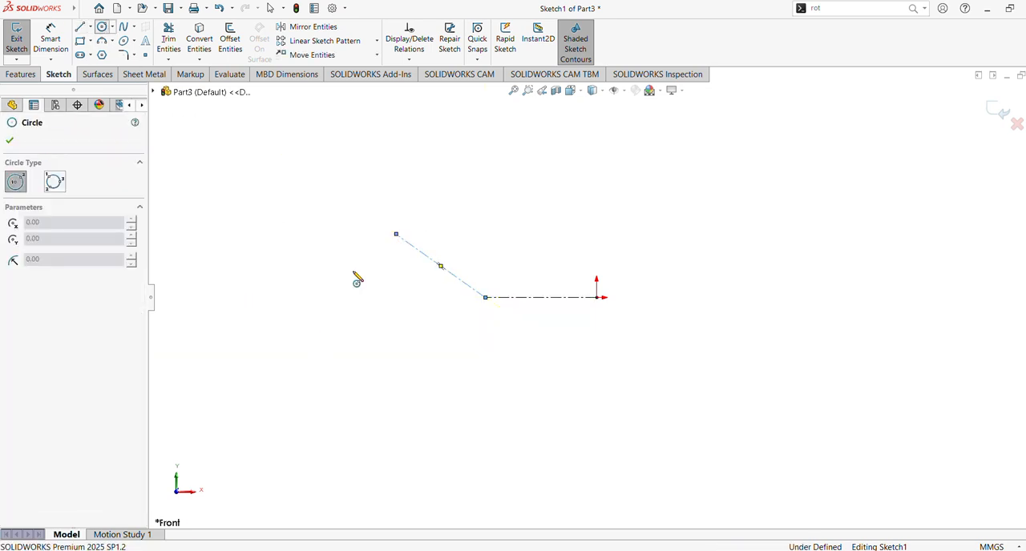
left_click(396, 234)
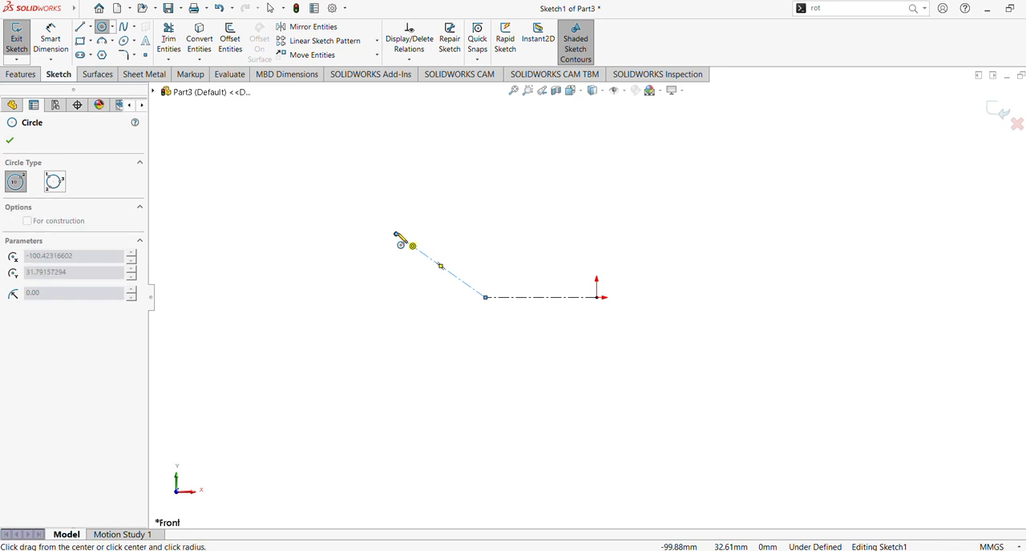
left_click(405, 254)
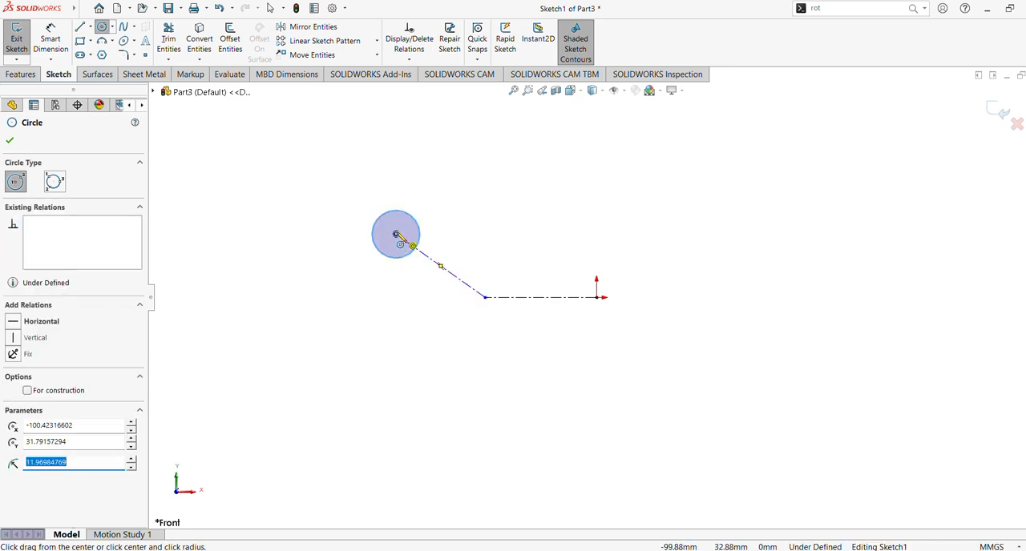
left_click(395, 234)
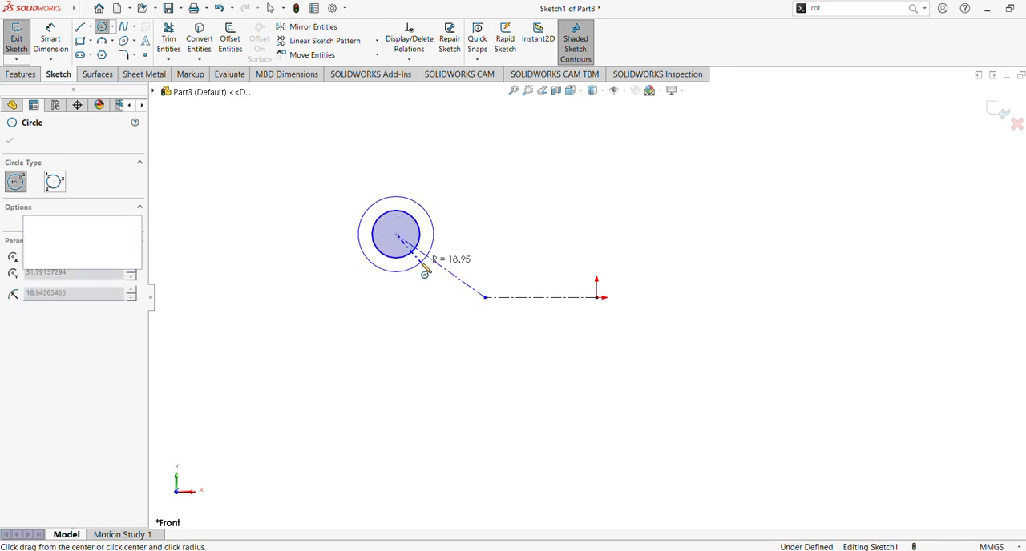
left_click(418, 264)
Step: Sketch two concentric circles with radii of about 20 mm and 12 mm centred where the two centerlines meet
left_click(485, 297)
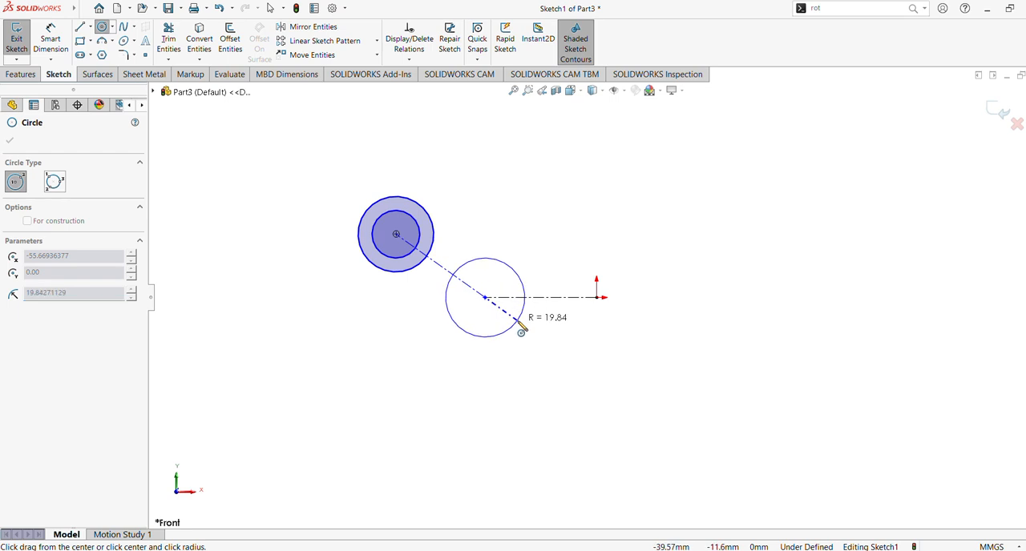
left_click(521, 331)
left_click(485, 297)
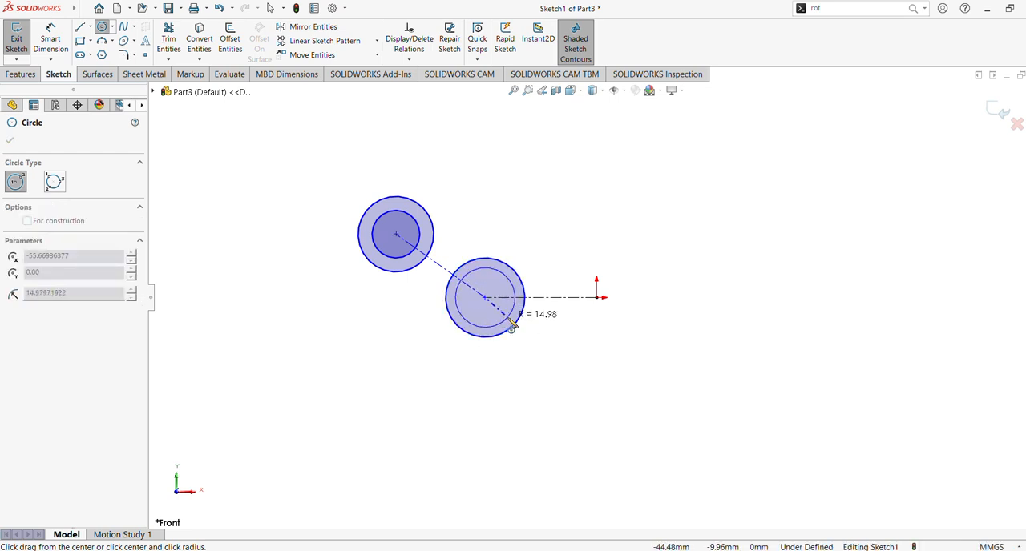
left_click(505, 313)
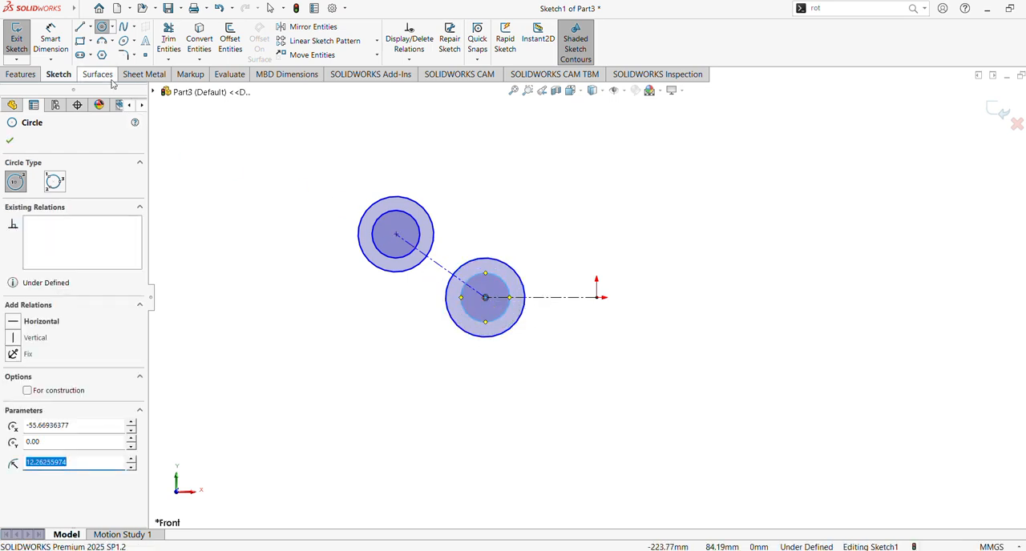
Step: Sketch a vertical centerpoint straight slot centred on the origin, about 50 mm between arc centres and about 32 mm wide
left_click(91, 55)
left_click(91, 54)
left_click(90, 54)
left_click(91, 71)
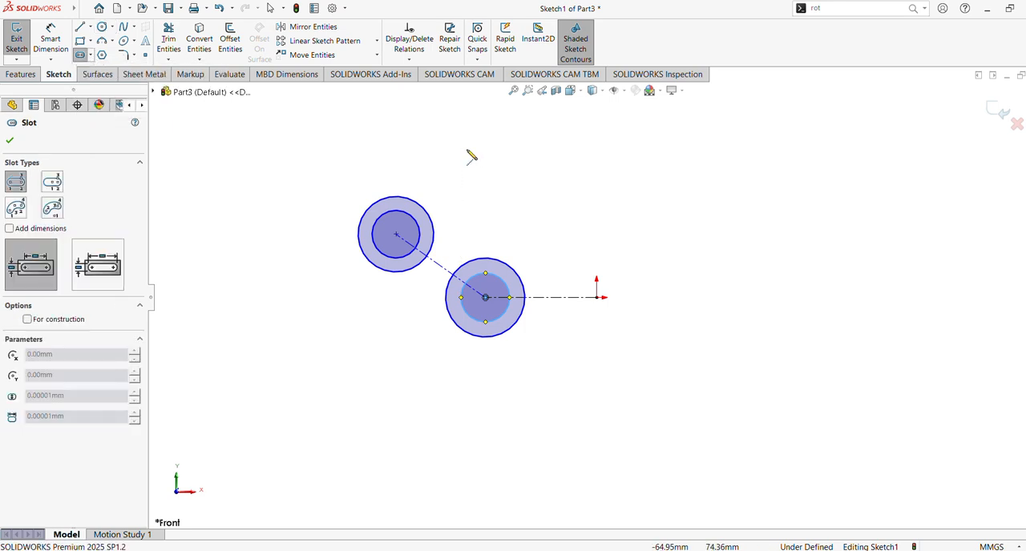
left_click(91, 56)
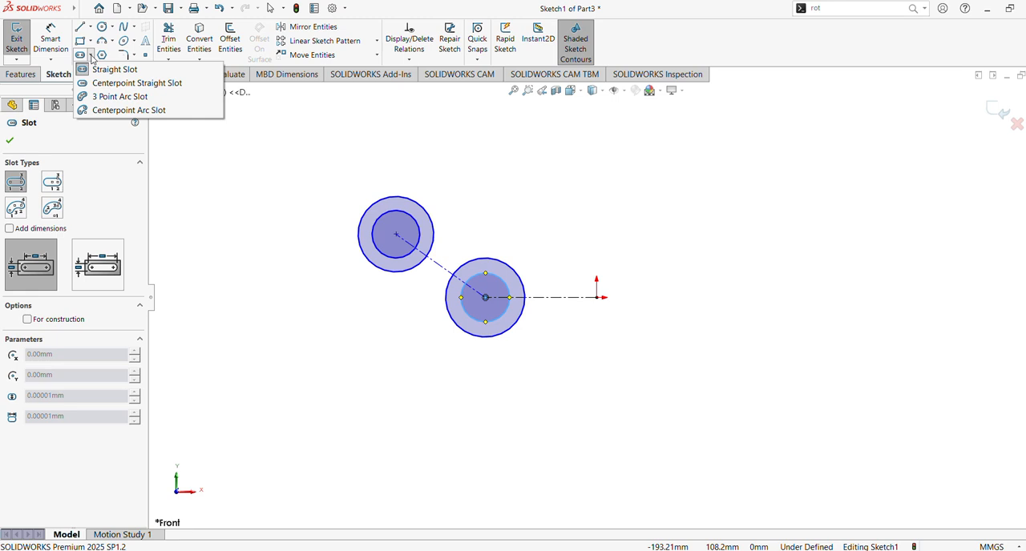
left_click(121, 83)
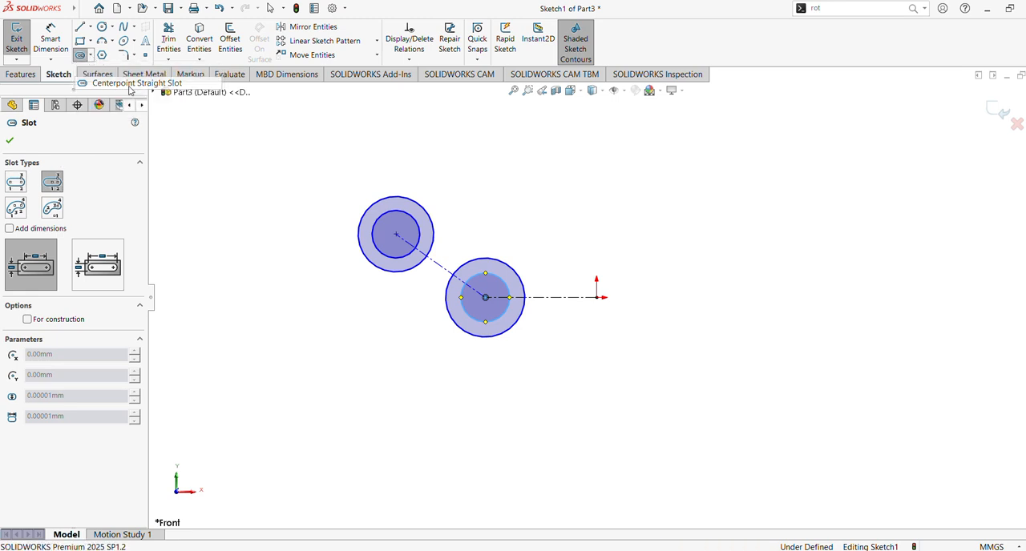
left_click(598, 297)
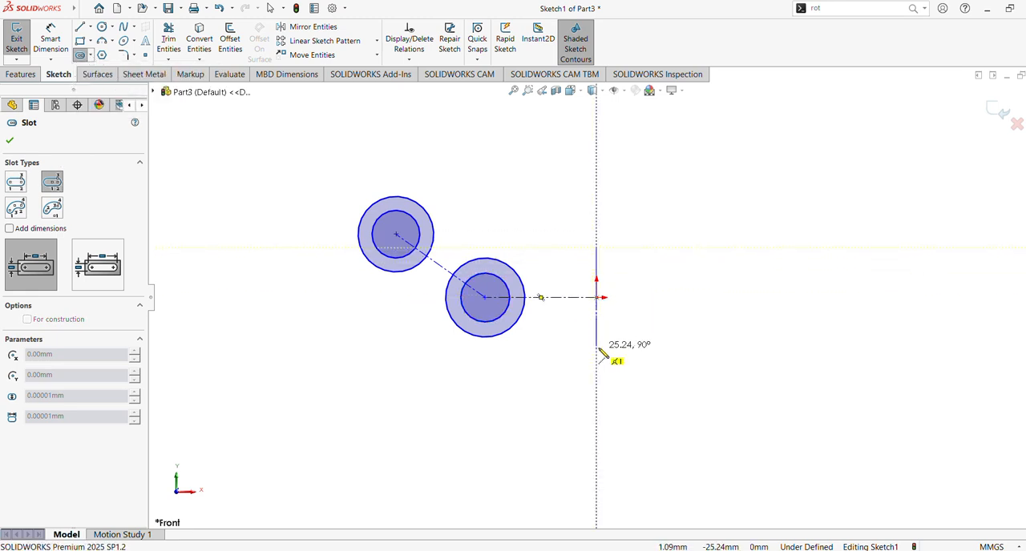
left_click(600, 349)
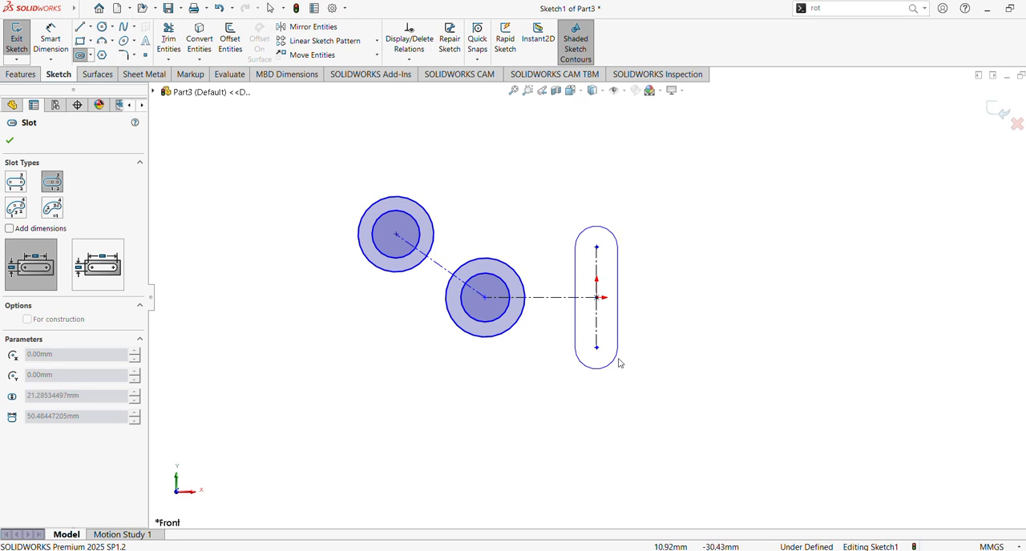
left_click(630, 363)
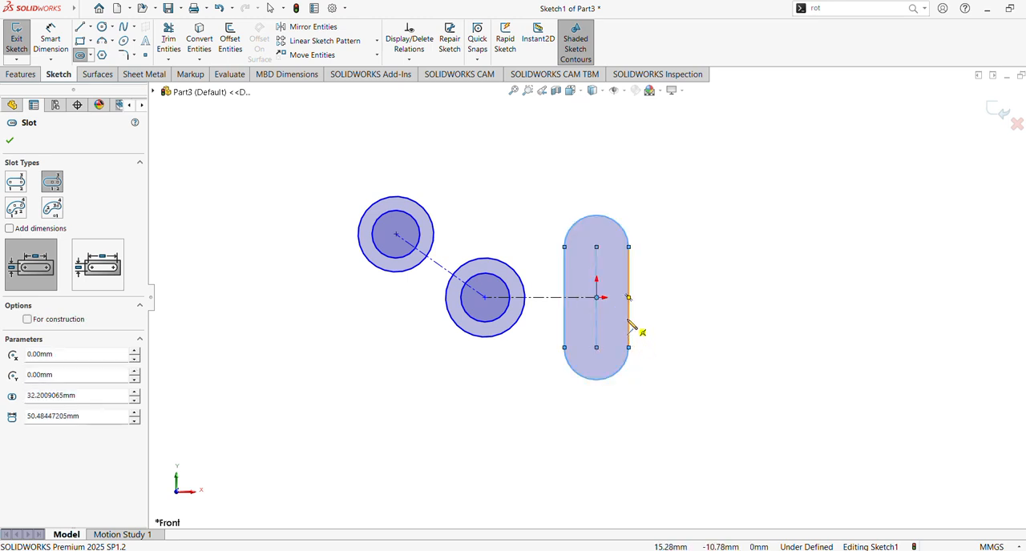
Step: Dimension the horizontal centerline's length as 50 mm, placing the dimension below the sketch
left_click(53, 39)
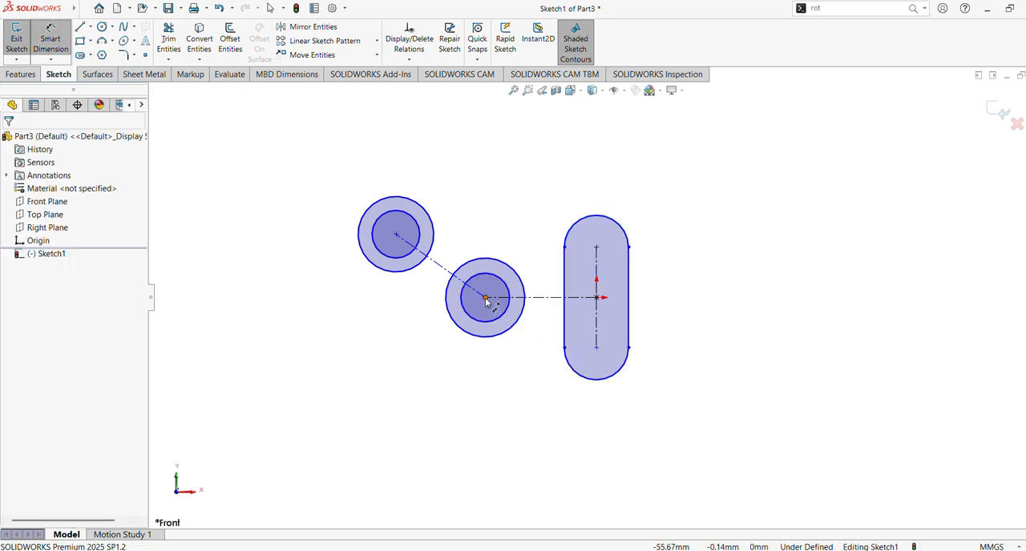
left_click(540, 298)
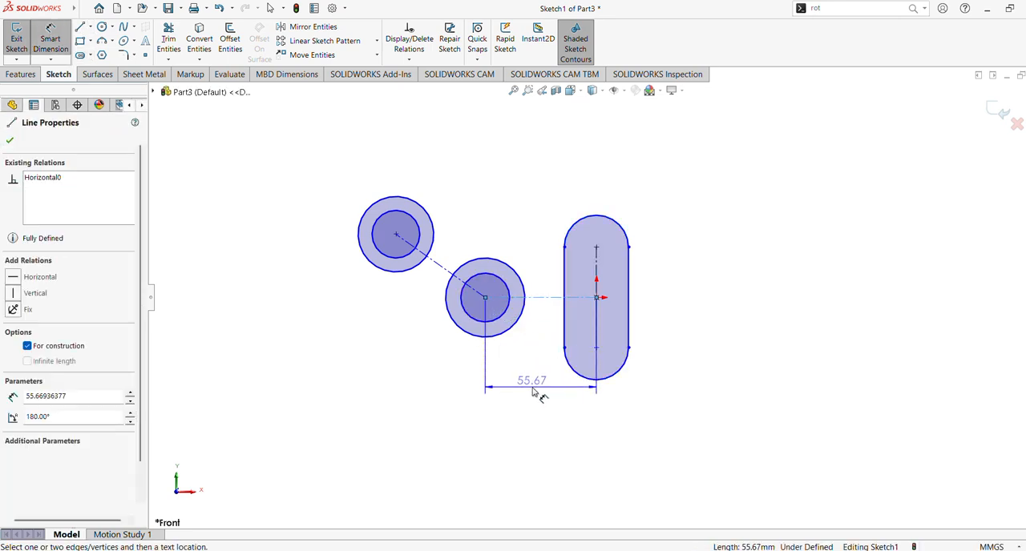
left_click(537, 391)
type("50")
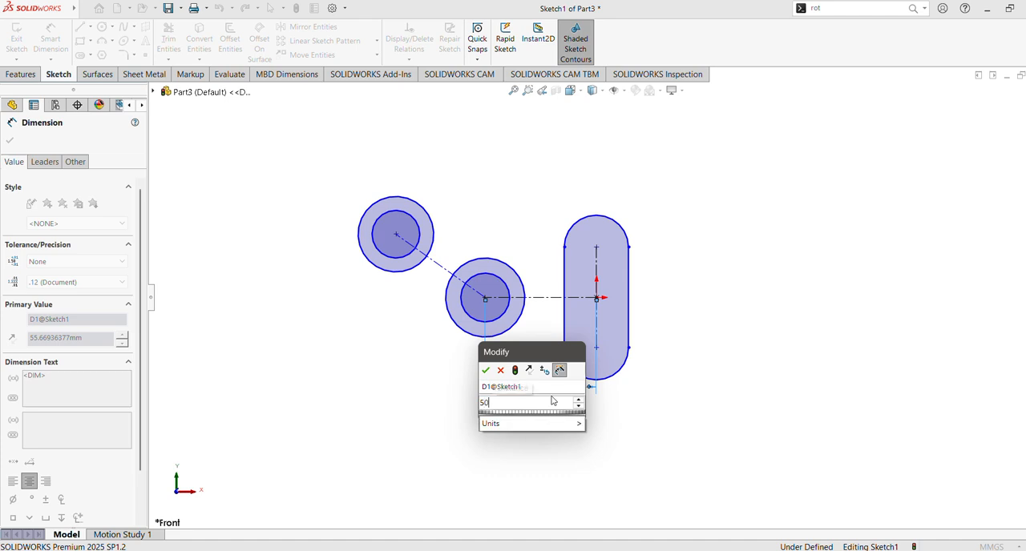
key("Return")
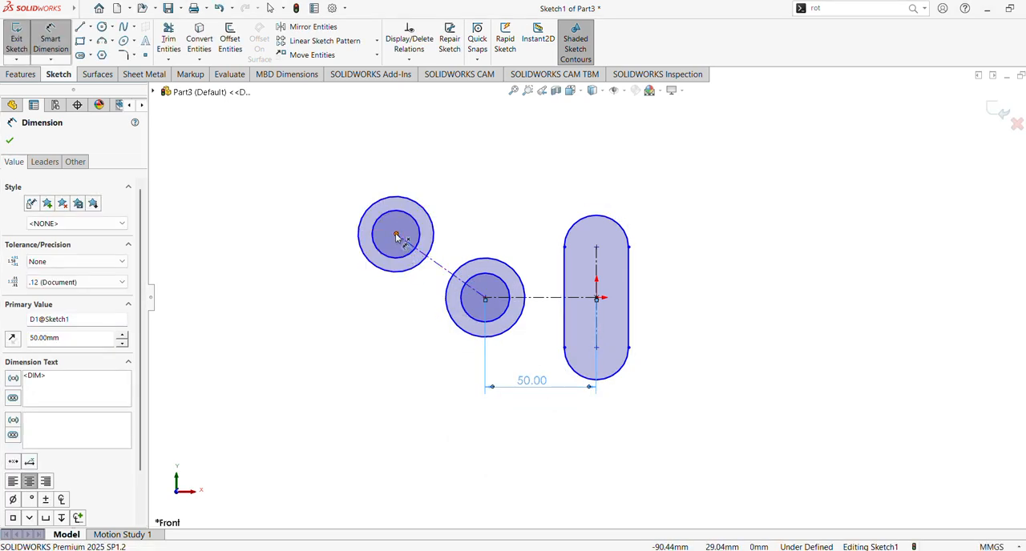
Step: Dimension the horizontal distance between the upper-left circles' centre and the origin as 100 mm
left_click(396, 235)
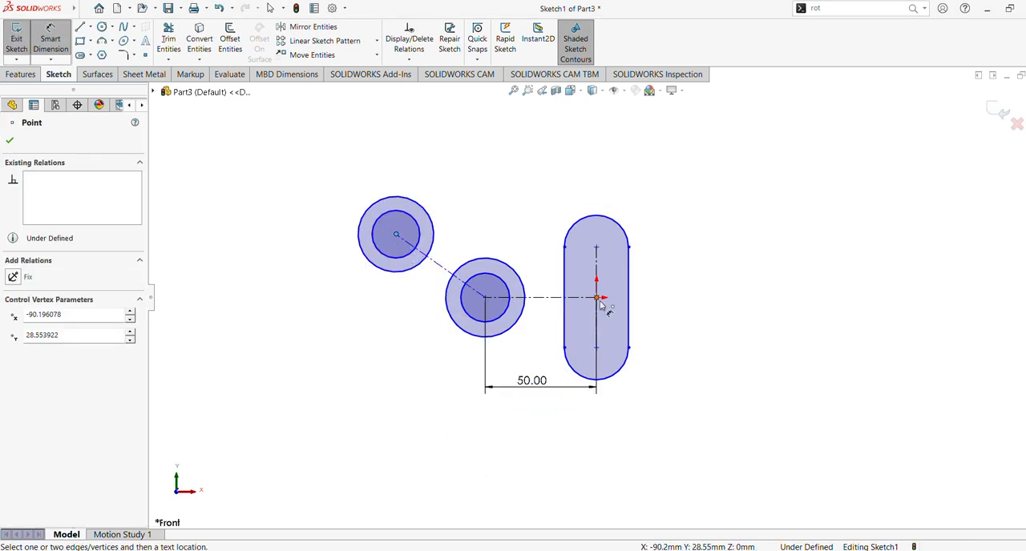
left_click(597, 298)
left_click(508, 430)
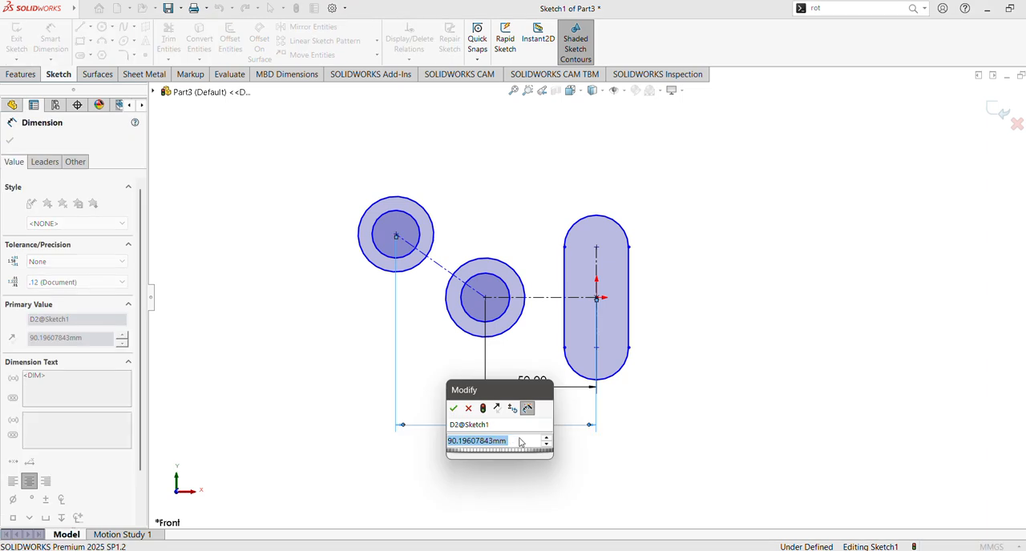
type("100")
key("Return")
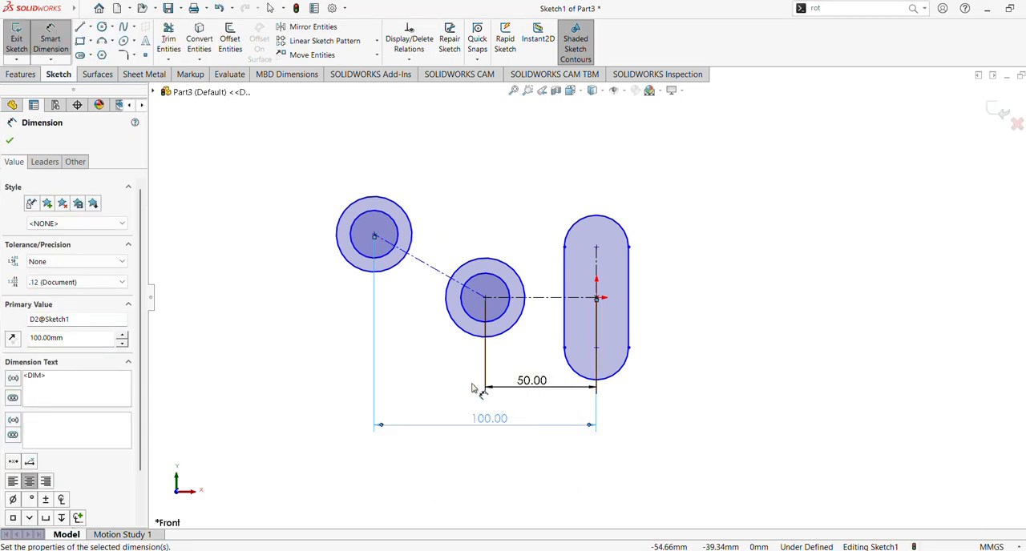
left_click(374, 237)
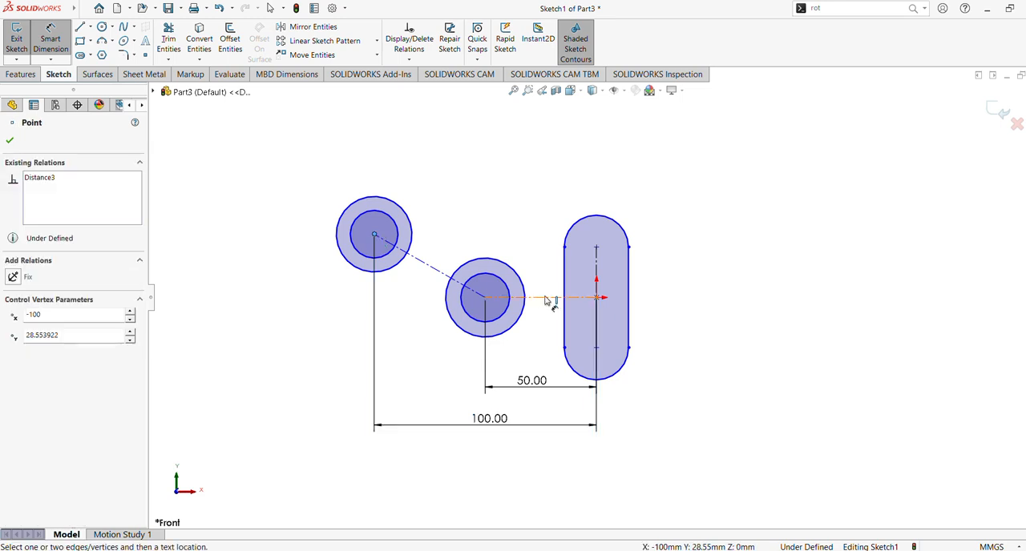
left_click(545, 297)
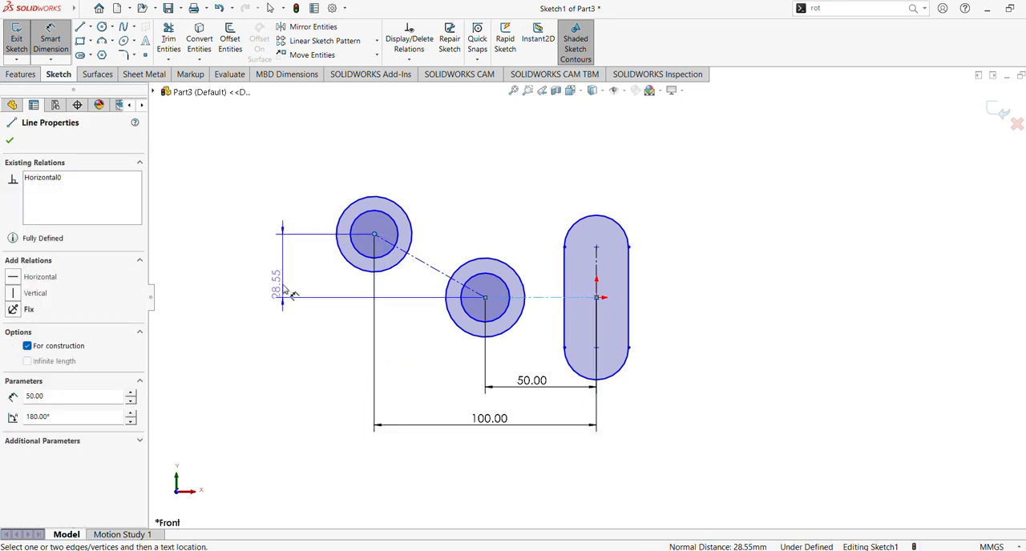
key("Escape")
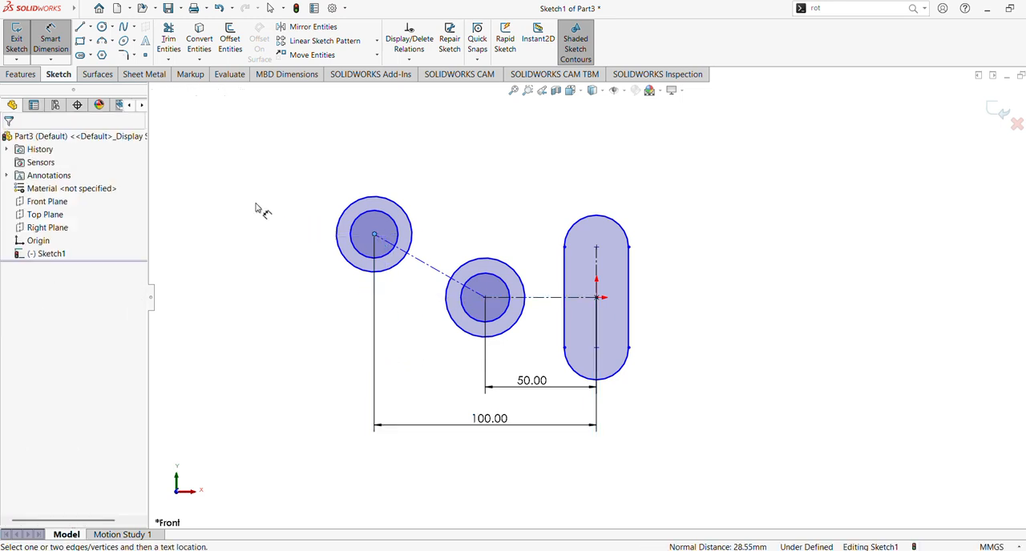
left_click(419, 267)
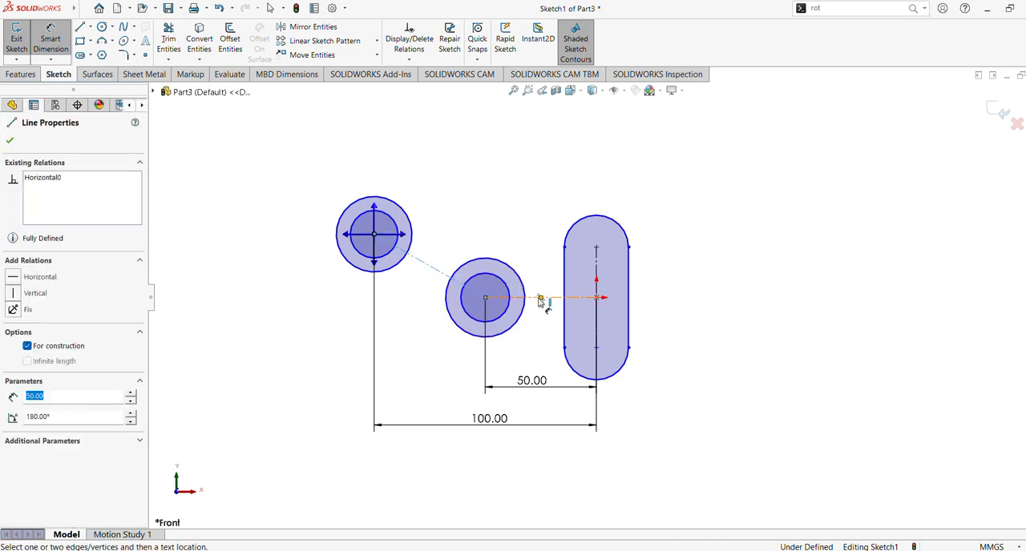
key("Escape")
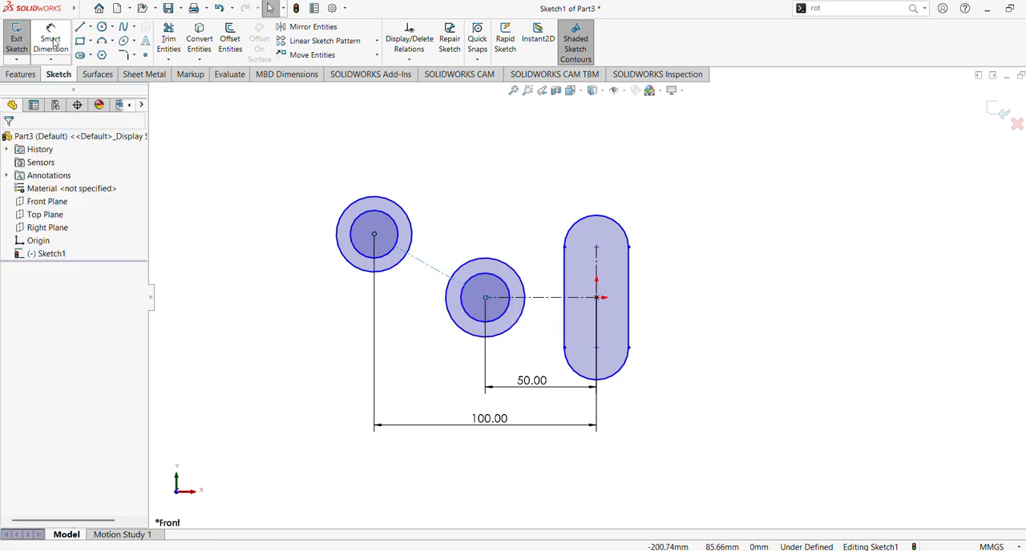
Step: Dimension the angle between the inclined and horizontal centerlines as 45°, placed to the left of the circles
left_click(52, 40)
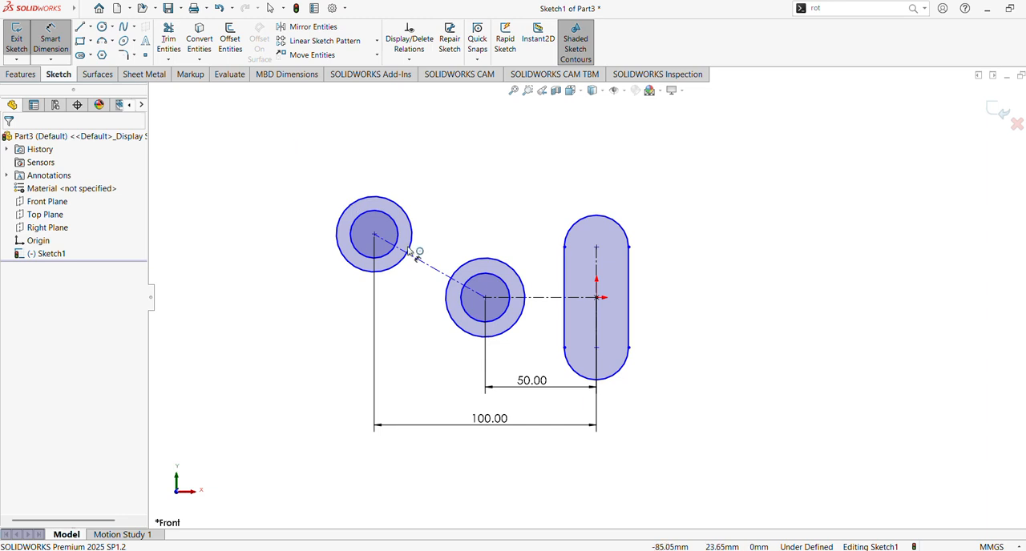
left_click(429, 266)
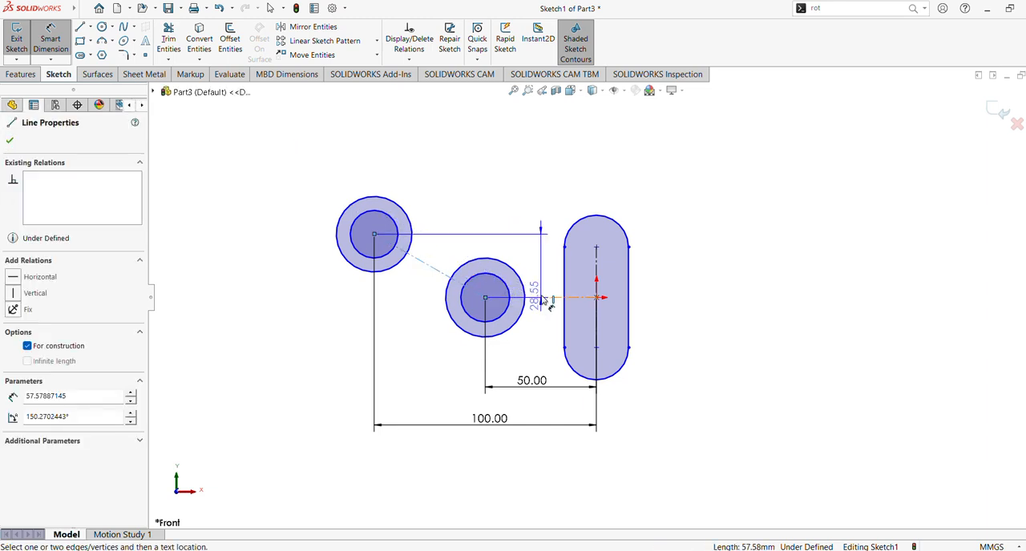
left_click(540, 297)
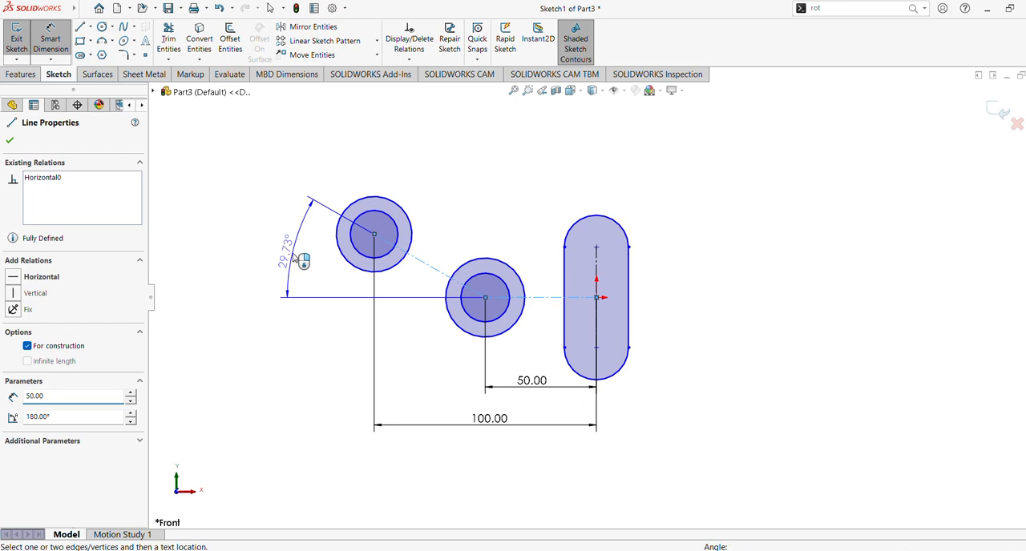
left_click(298, 259)
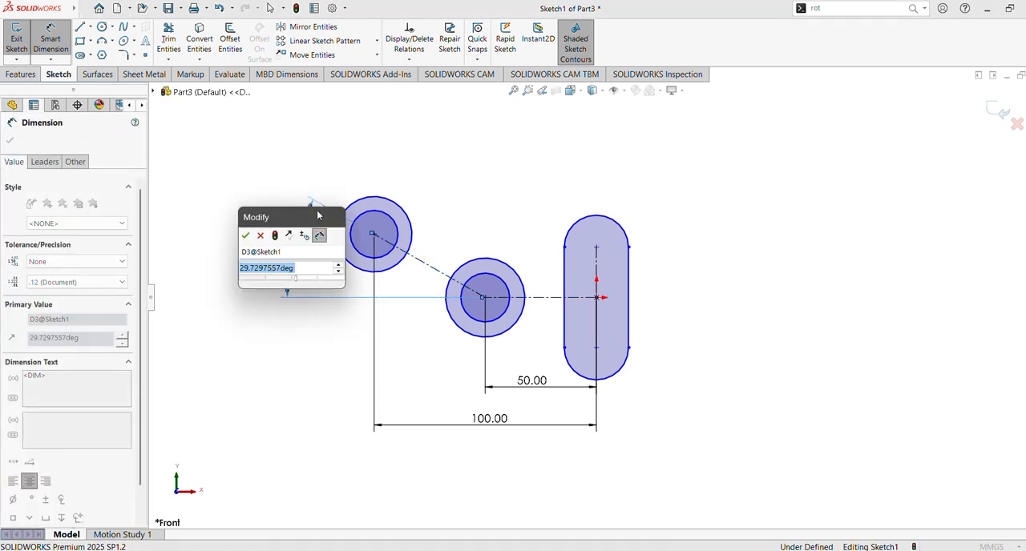
left_click(450, 22)
left_click(315, 268)
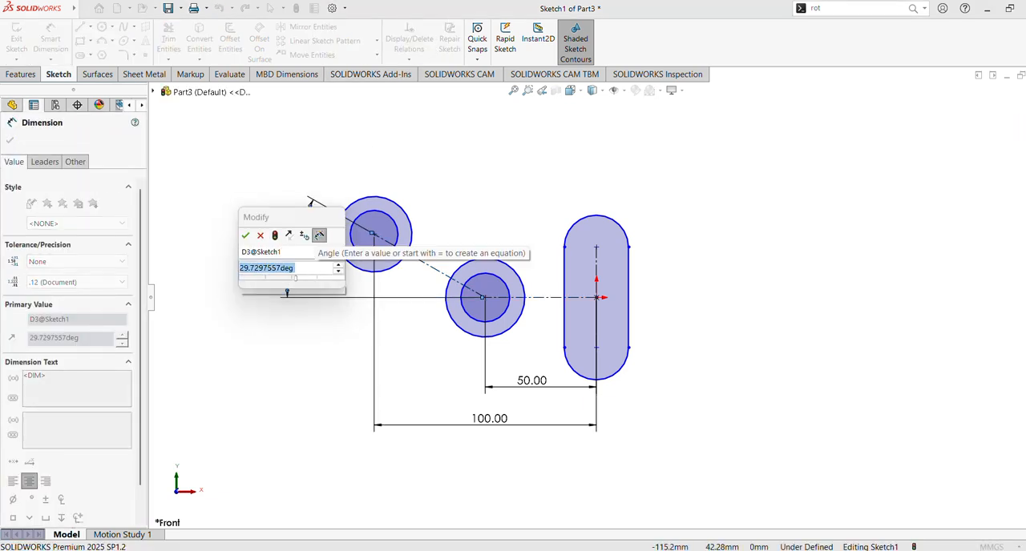
type("45")
key("Return")
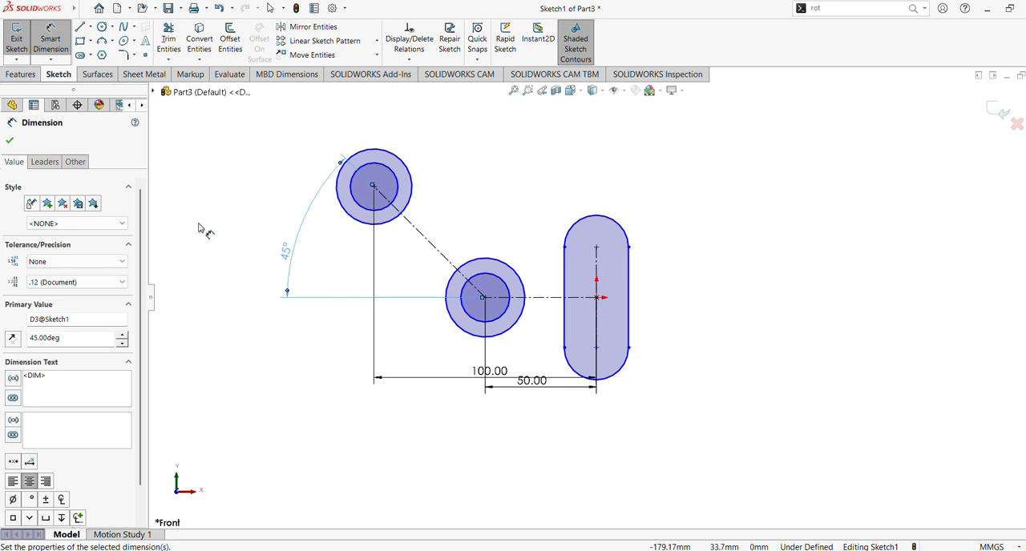
left_click(9, 140)
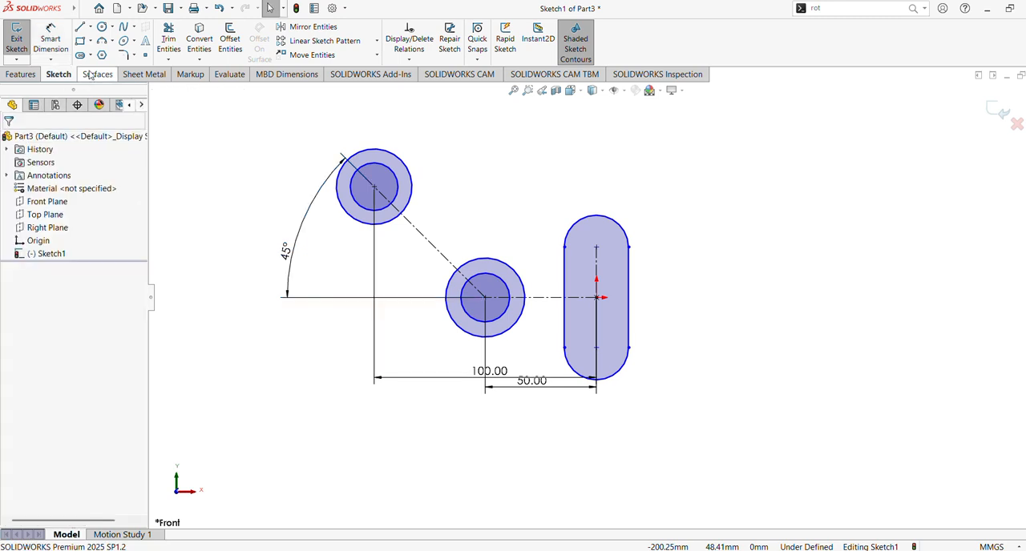
Step: Dimension the diameters of the lower concentric circles as 40 mm for the outer and 25 mm for the inner
left_click(516, 273)
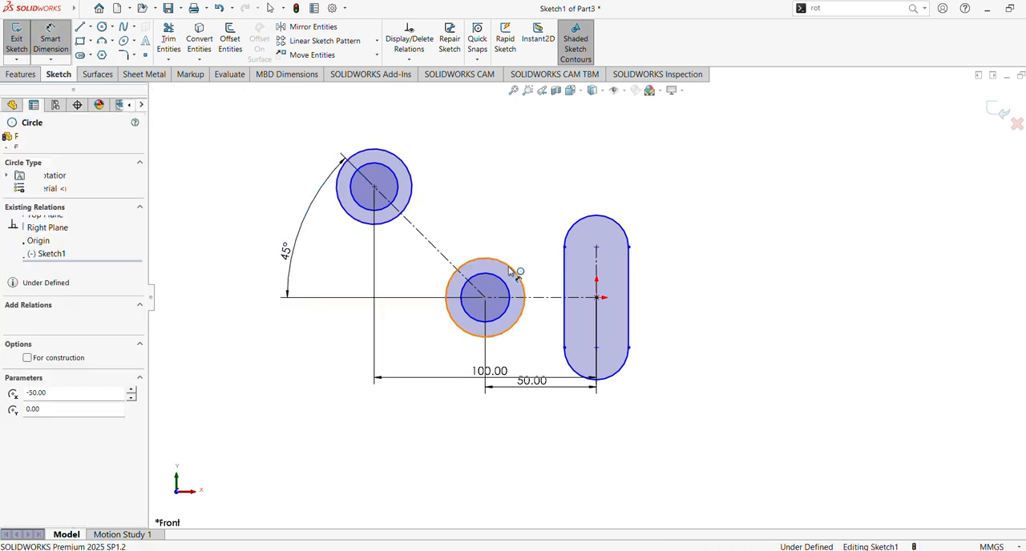
left_click(529, 195)
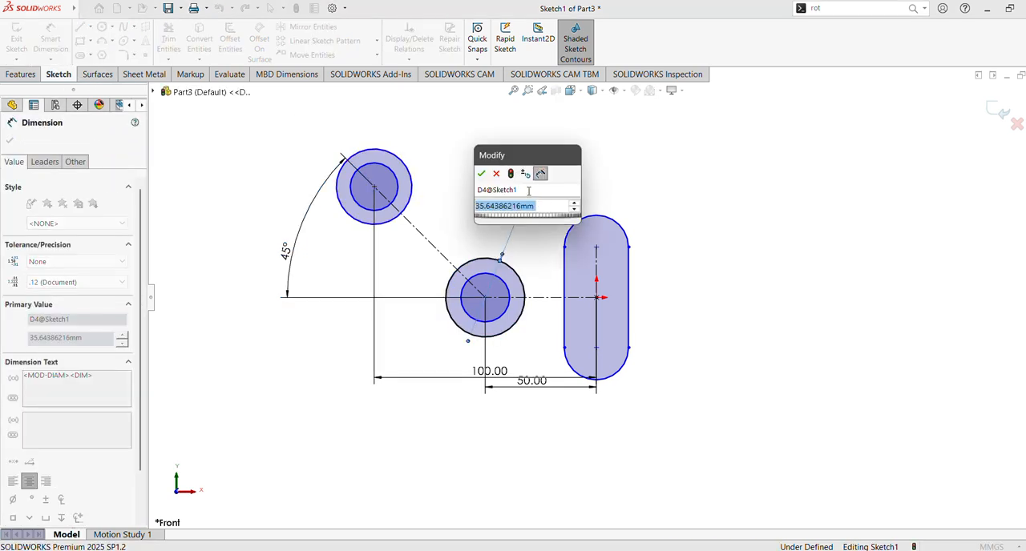
type("40")
key("Return")
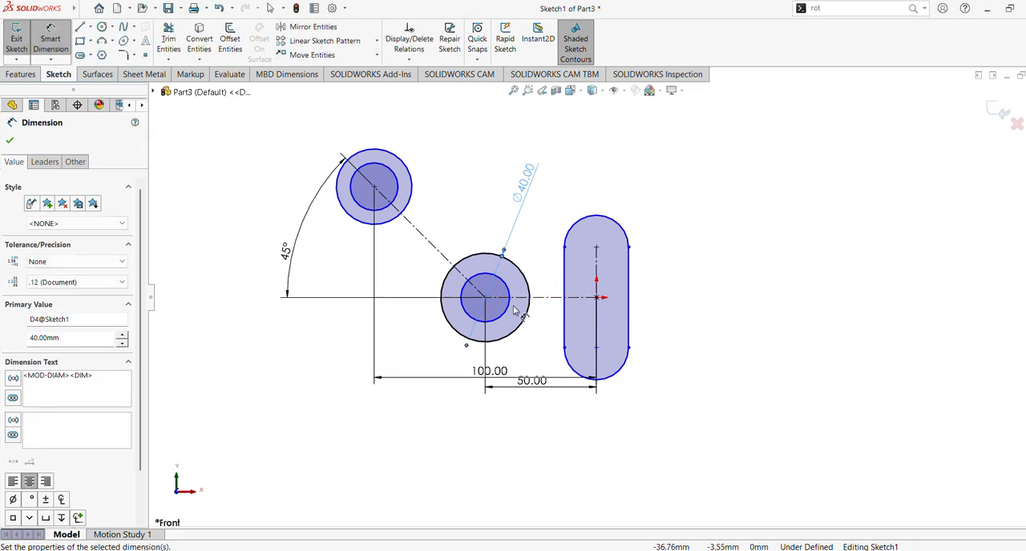
left_click(502, 281)
left_click(547, 204)
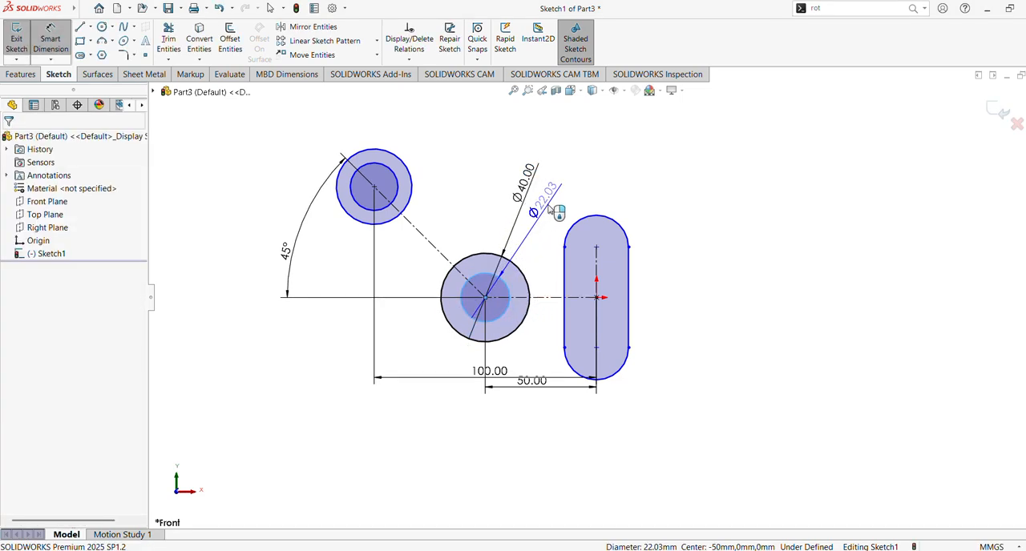
type("25")
key("Return")
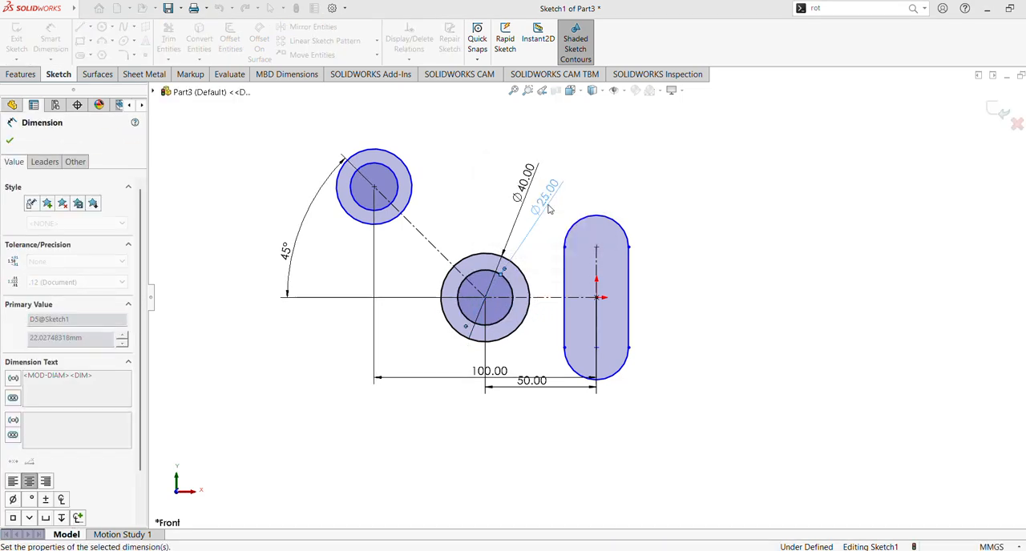
left_click(9, 142)
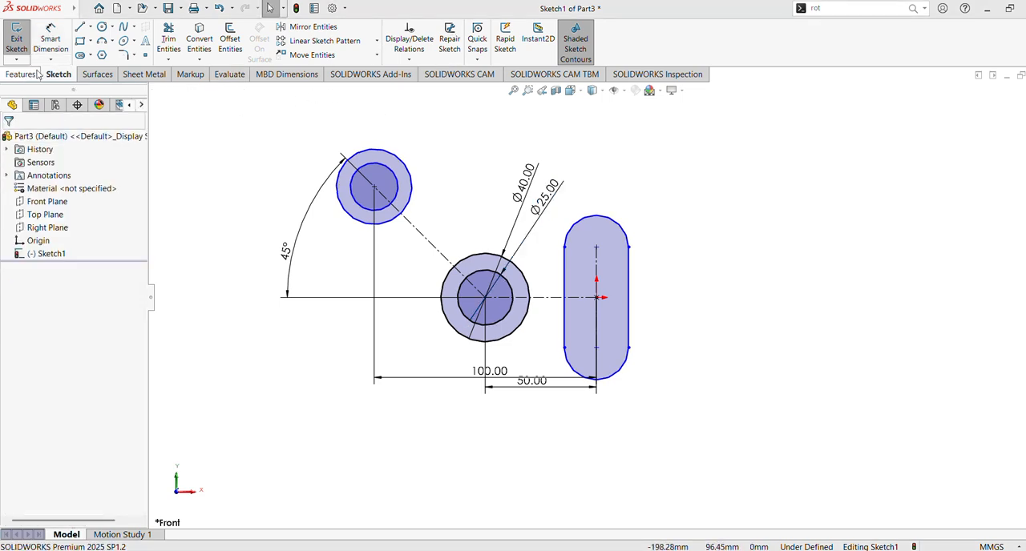
Step: Sketch a second vertical centerpoint straight slot around the first, centred on the origin, about 45 mm between arc centres and about 46 mm wide
left_click(90, 55)
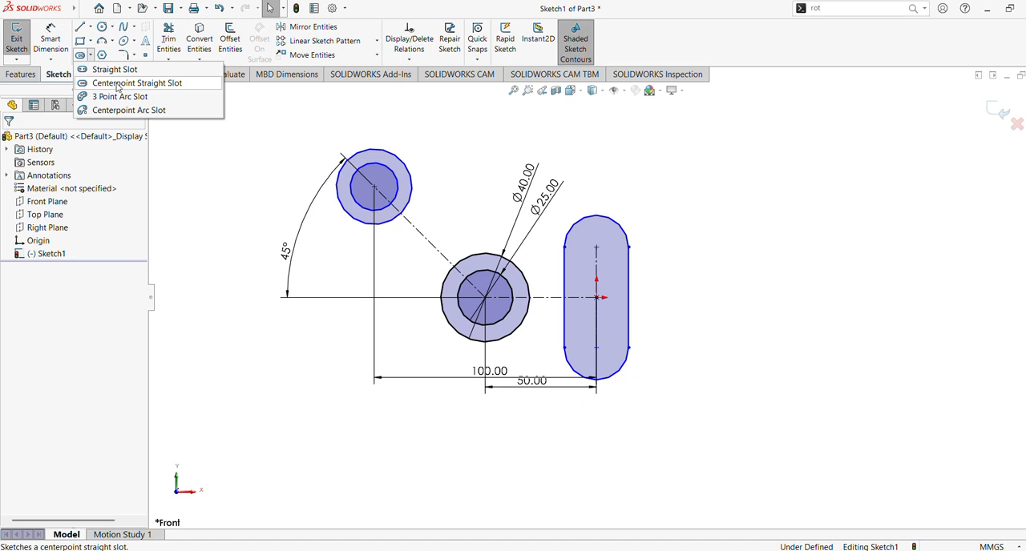
left_click(118, 84)
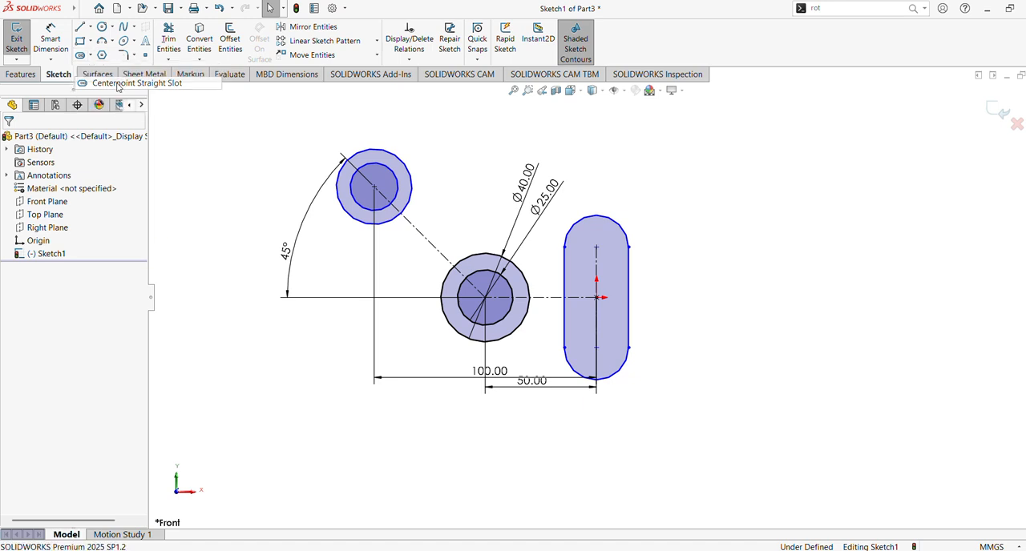
left_click(596, 298)
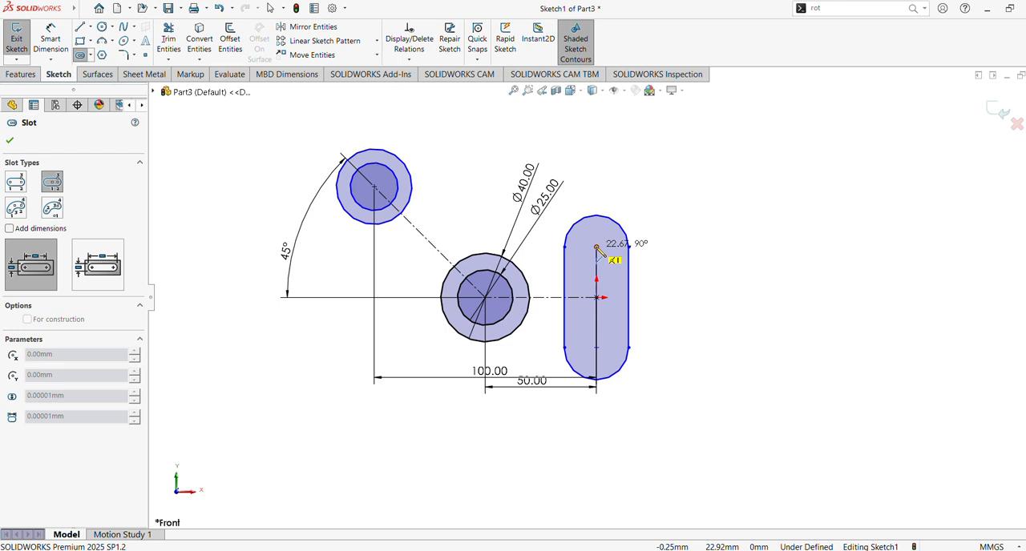
left_click(597, 248)
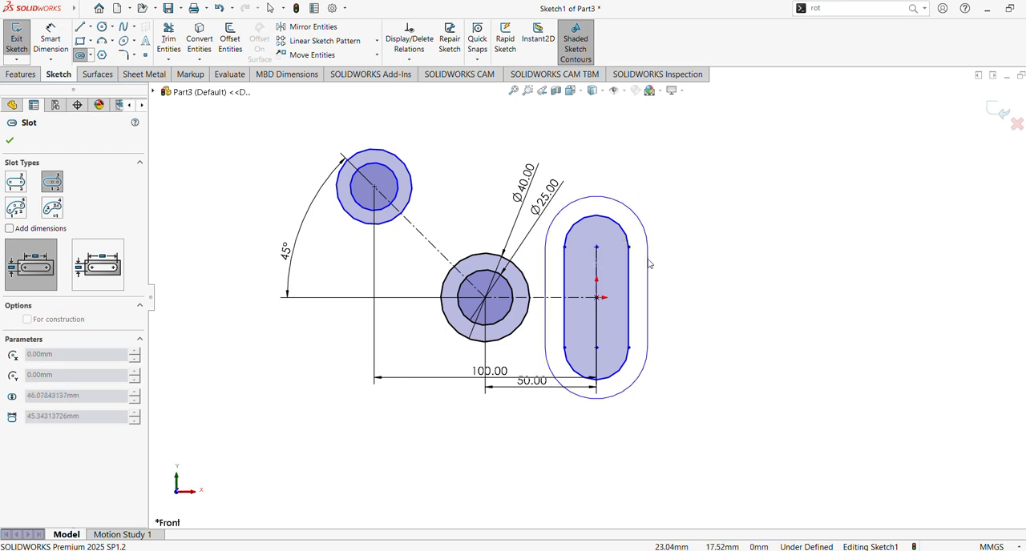
left_click(649, 263)
Step: Dimension the distance between the slots' arc centres as 25 mm, placing the dimension to the right of the slots
left_click(51, 40)
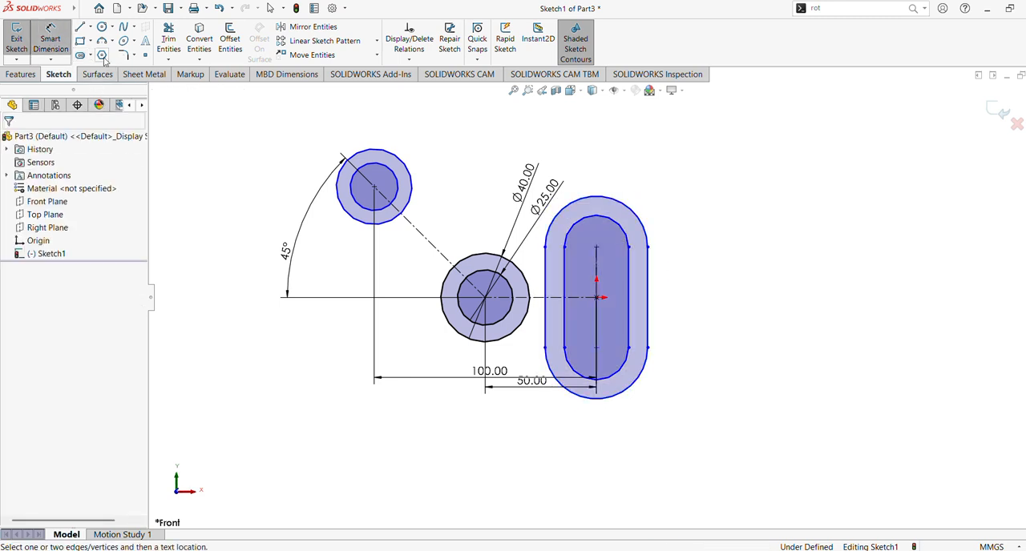
left_click(597, 320)
left_click(691, 301)
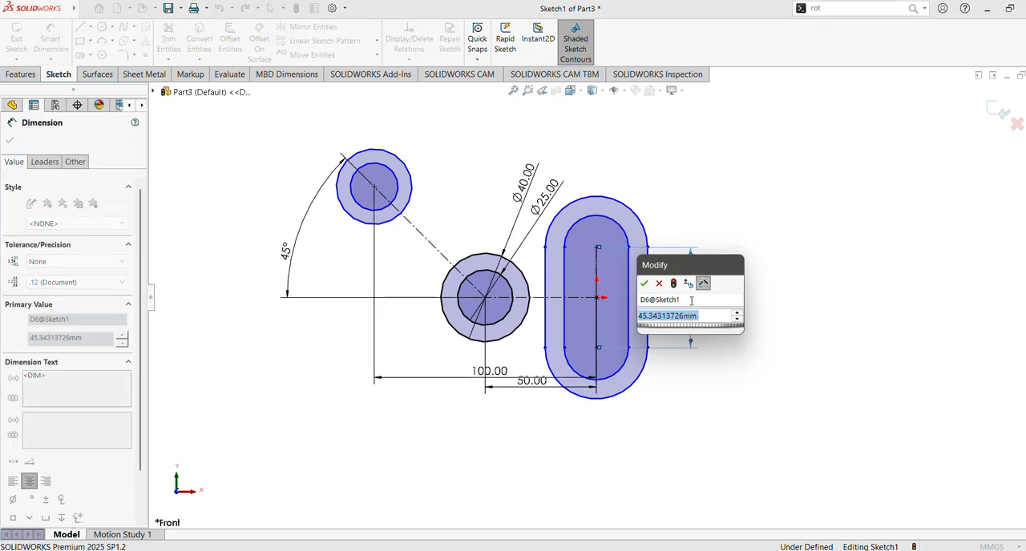
type("25")
key("Return")
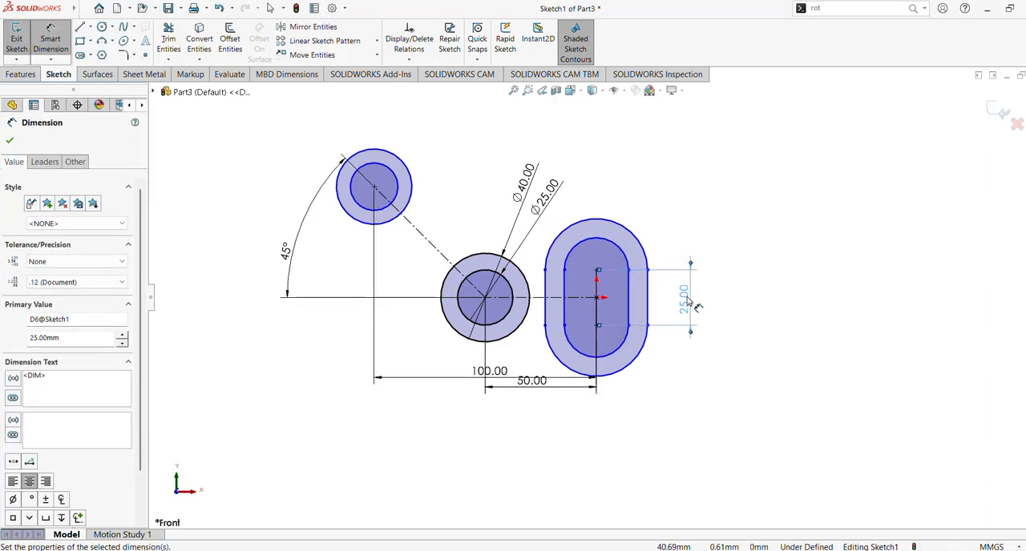
Step: Dimension the slots' end radii, setting the newly drawn slot to 10 mm and the original slot to 4.5 mm
left_click(634, 243)
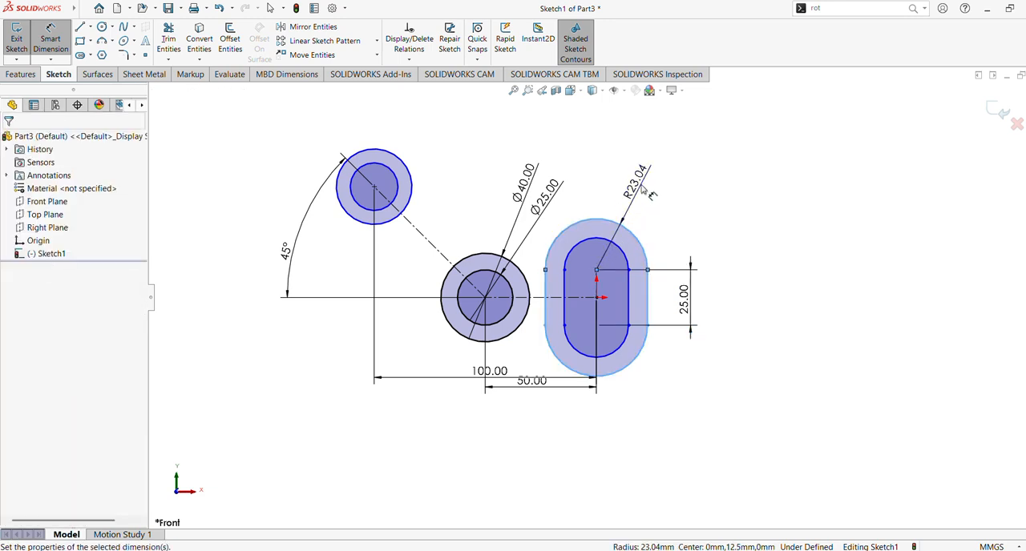
left_click(642, 190)
type("10")
key("Return")
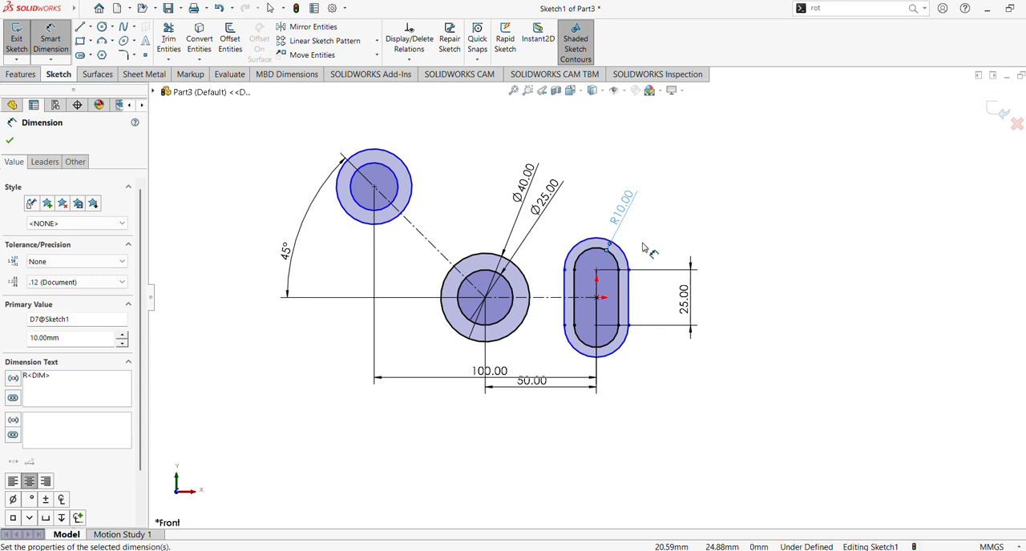
left_click(622, 245)
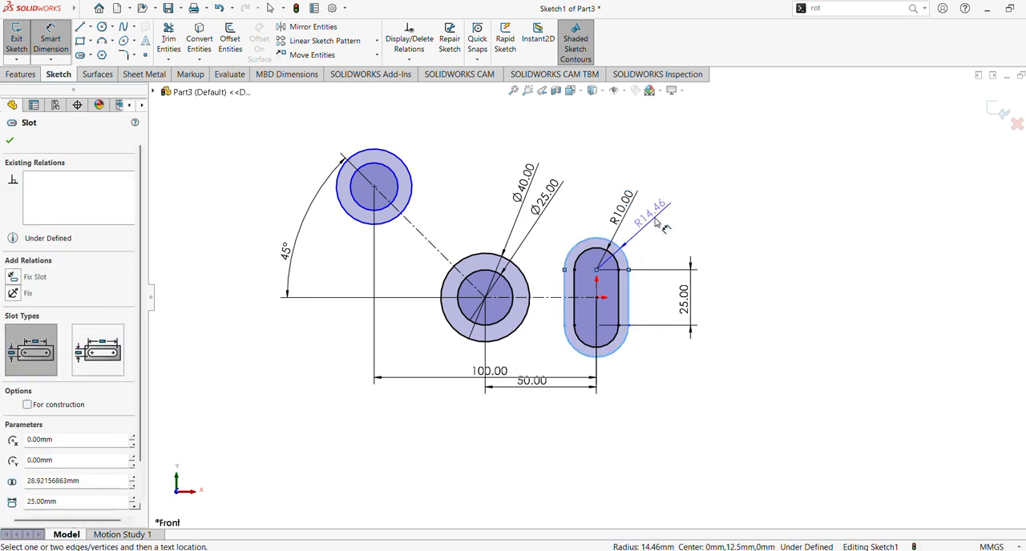
left_click(657, 222)
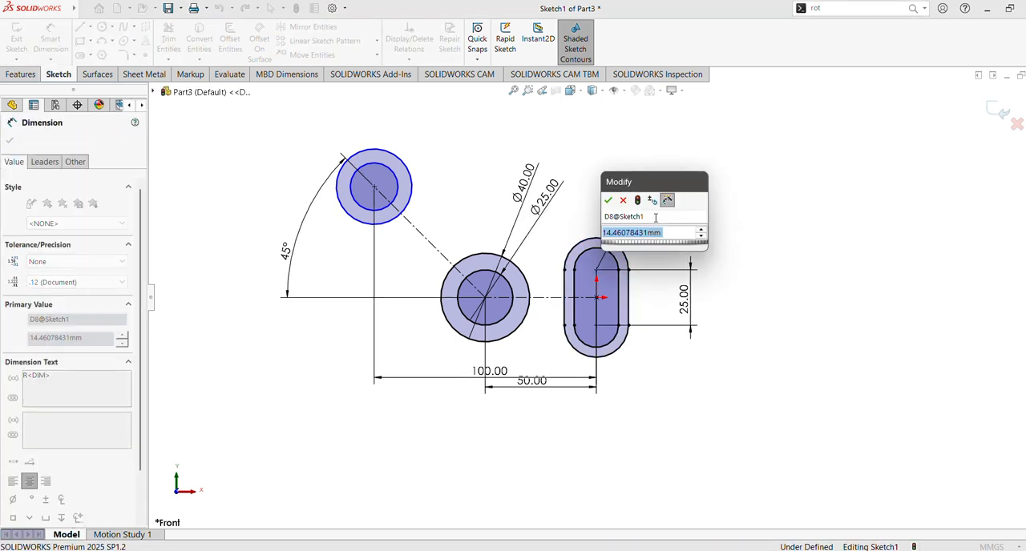
type("4.5")
key("Return")
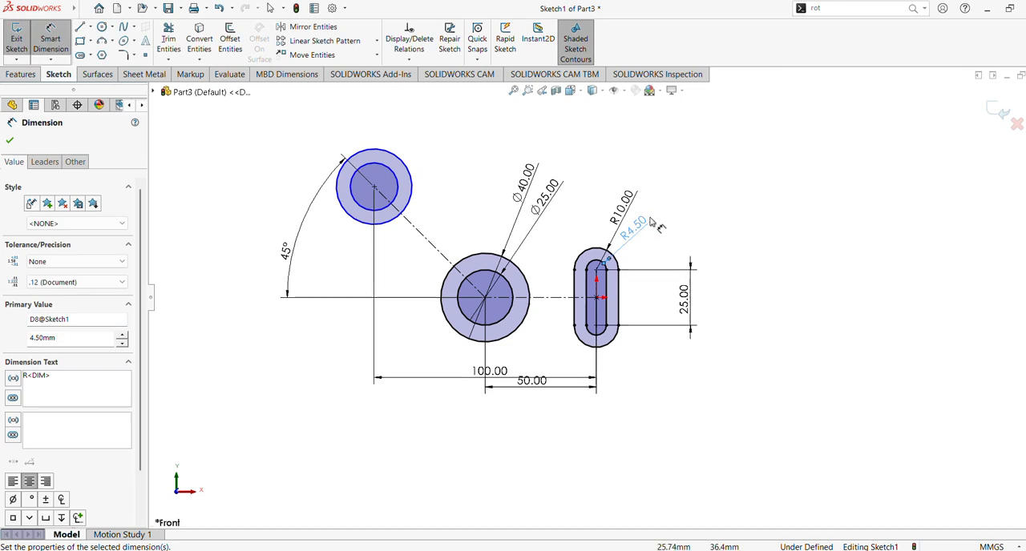
left_click(8, 140)
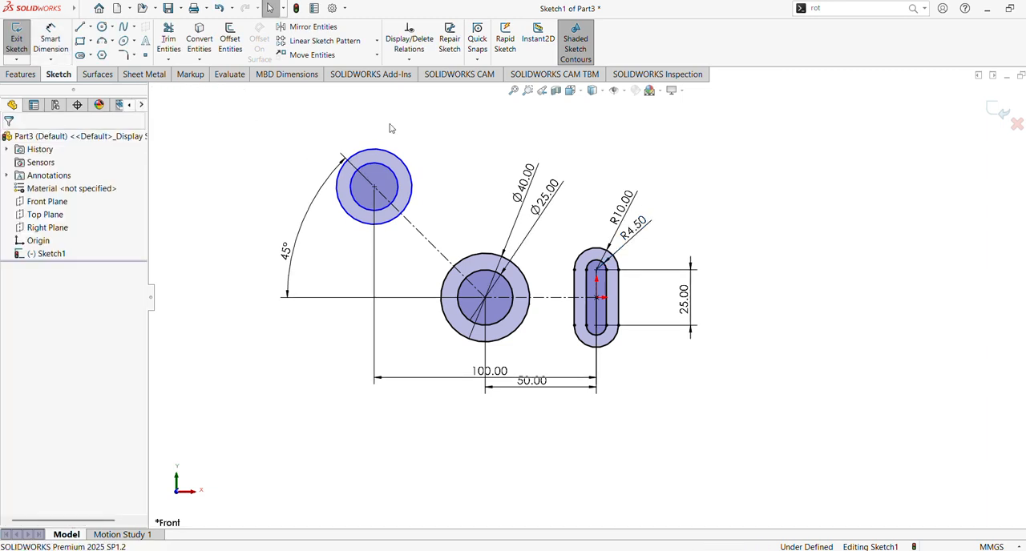
Step: Dimension the diameters of the upper-left concentric circles, setting the originally larger circle to 22 mm and the other to 14 mm
left_click(50, 40)
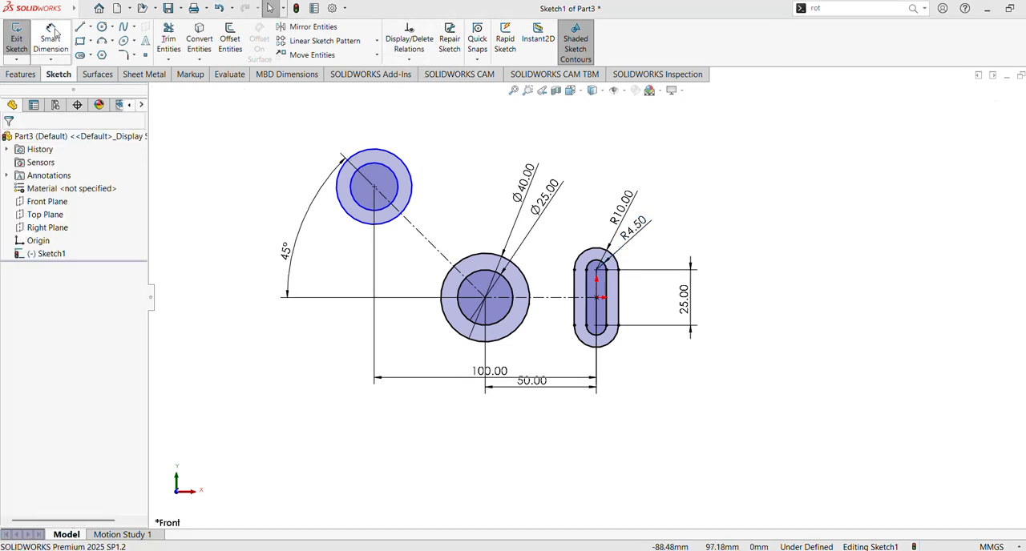
left_click(399, 165)
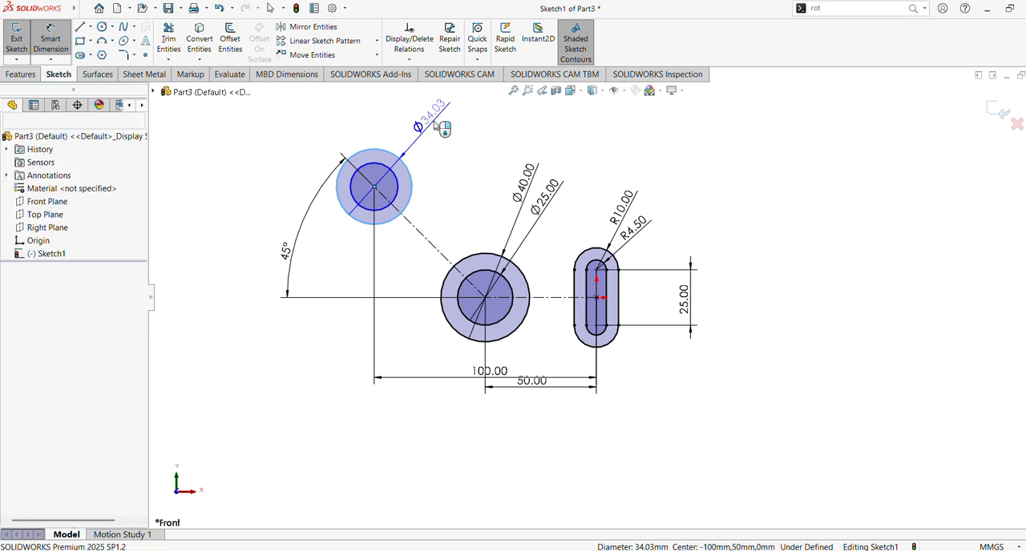
left_click(433, 124)
type("22")
key("Return")
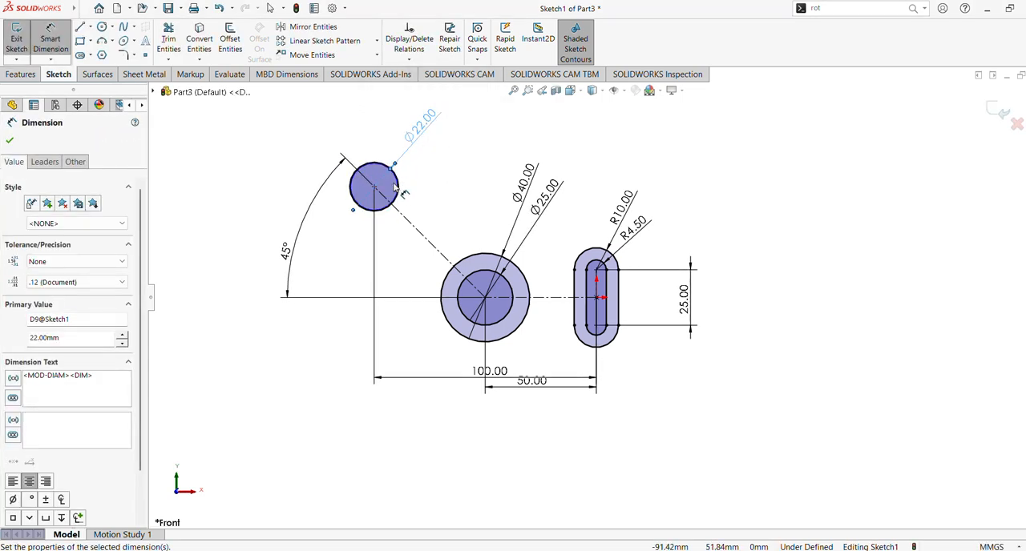
left_click(397, 184)
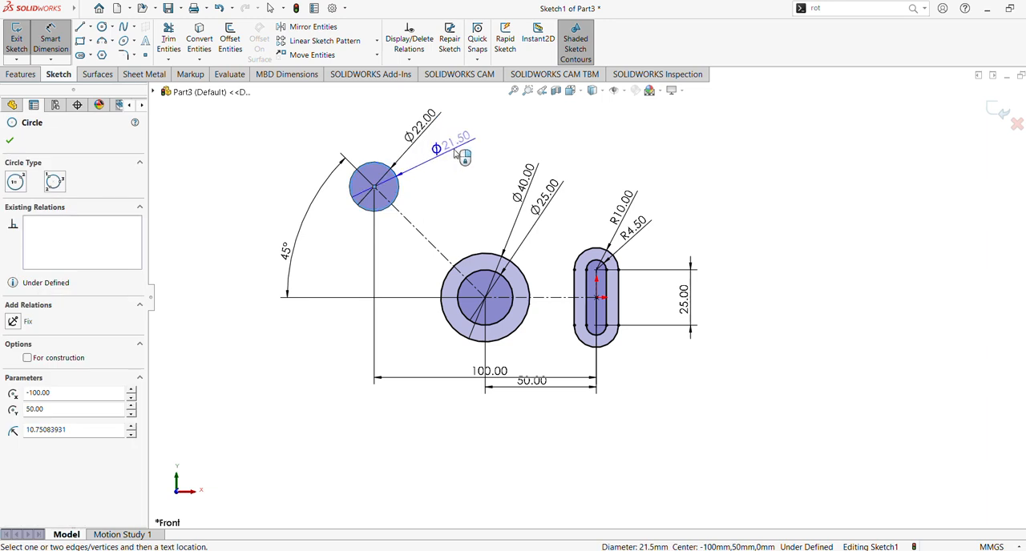
left_click(456, 152)
type("14")
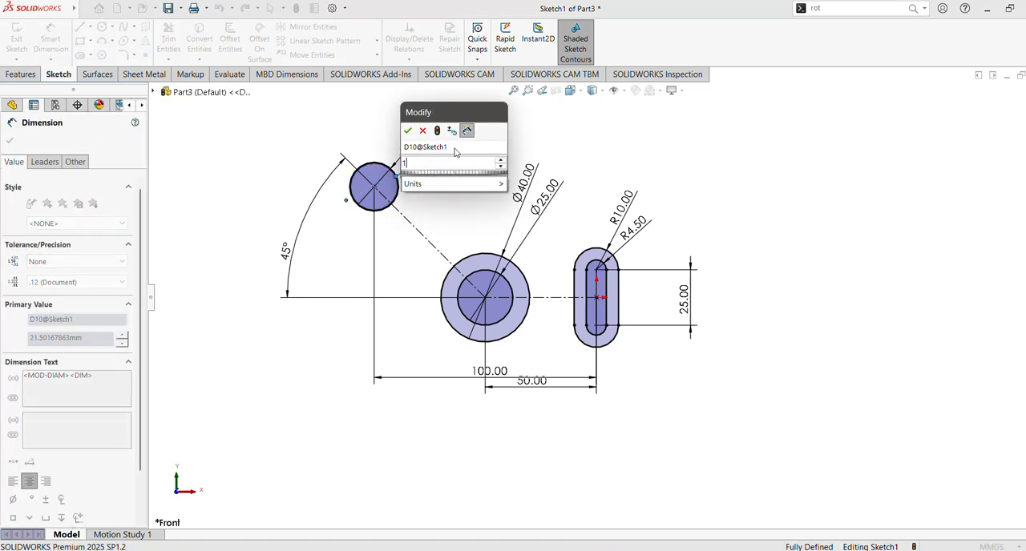
key("Return")
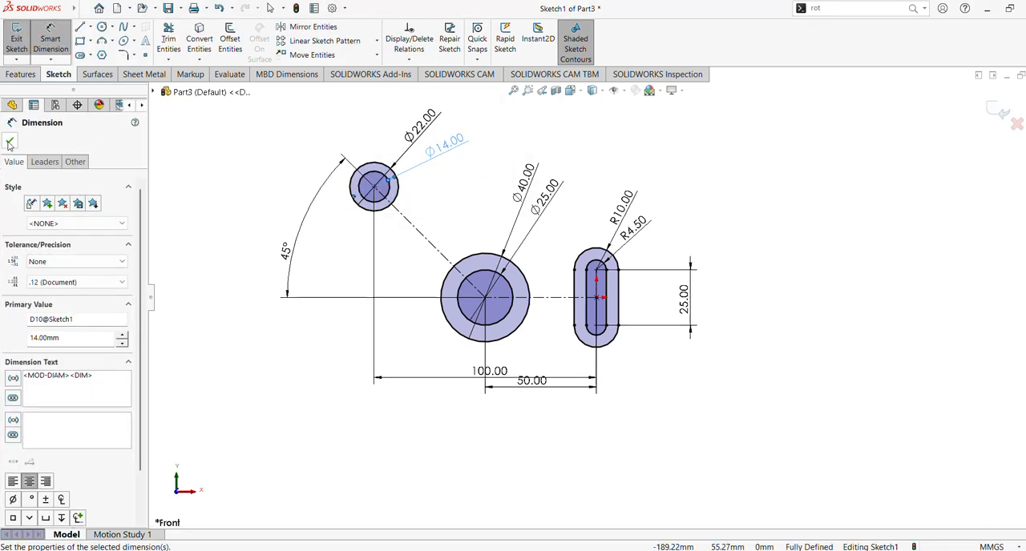
left_click(9, 143)
Step: Move the 50 mm dimension farther below the 100 mm dimension
left_click(514, 90)
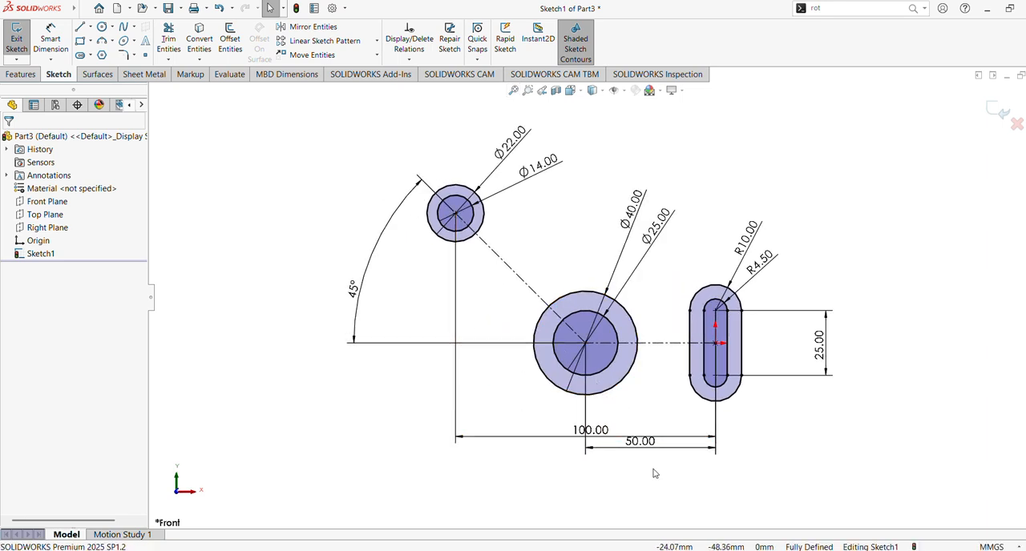
left_click_drag(640, 443, 645, 457)
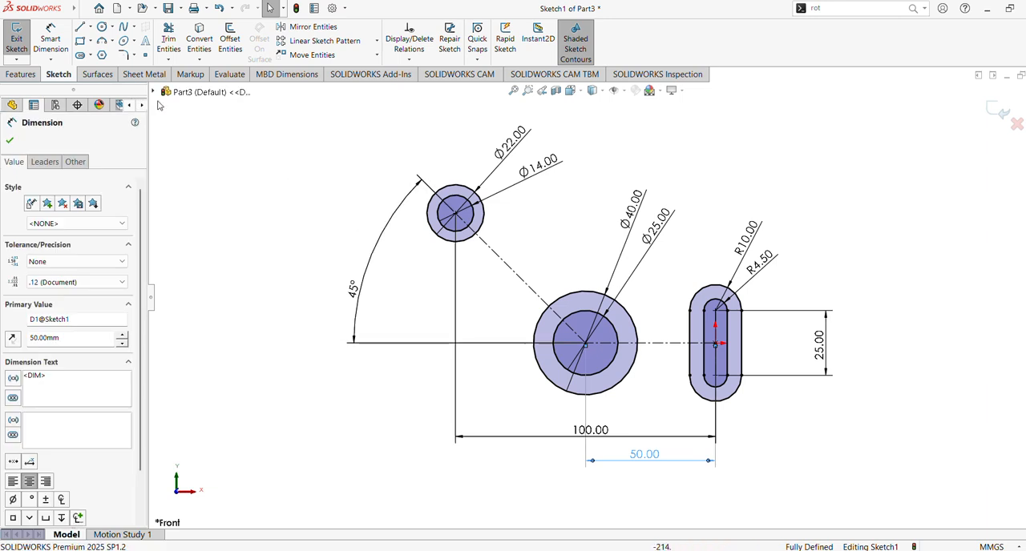
Step: Draw two horizontal lines, each about 24 mm long, from the ends of the outer slot's left edge to the 40 mm circle
left_click(80, 28)
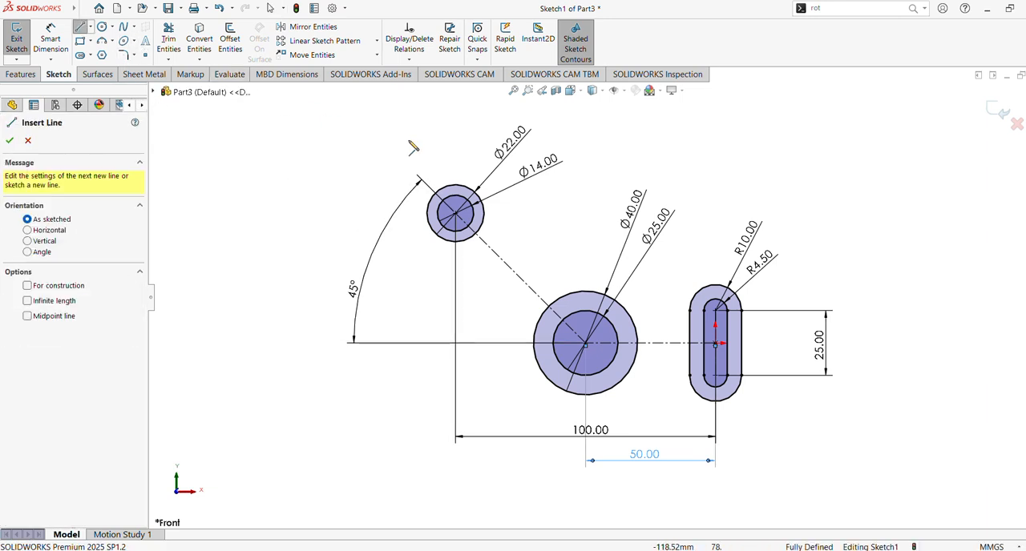
left_click(690, 310)
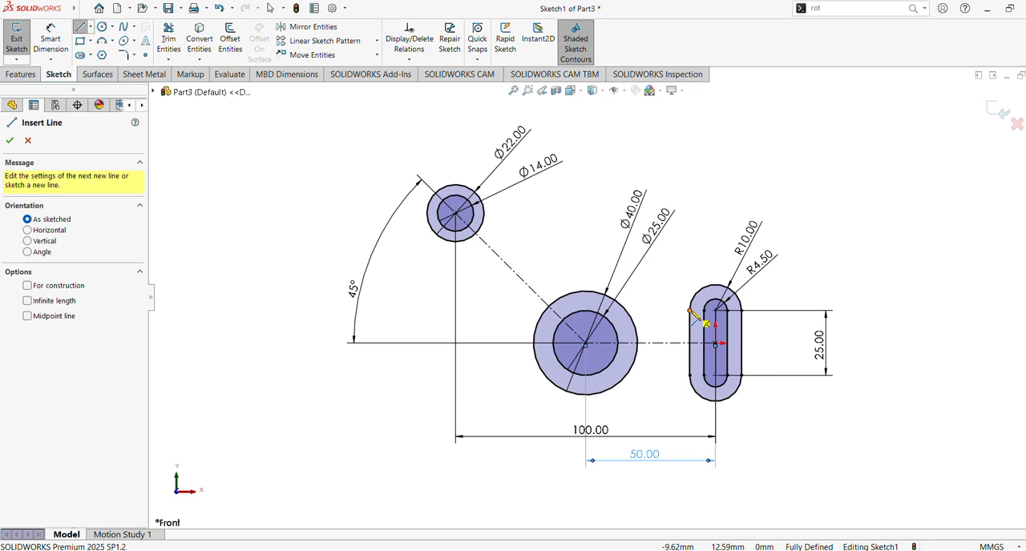
left_click(626, 311)
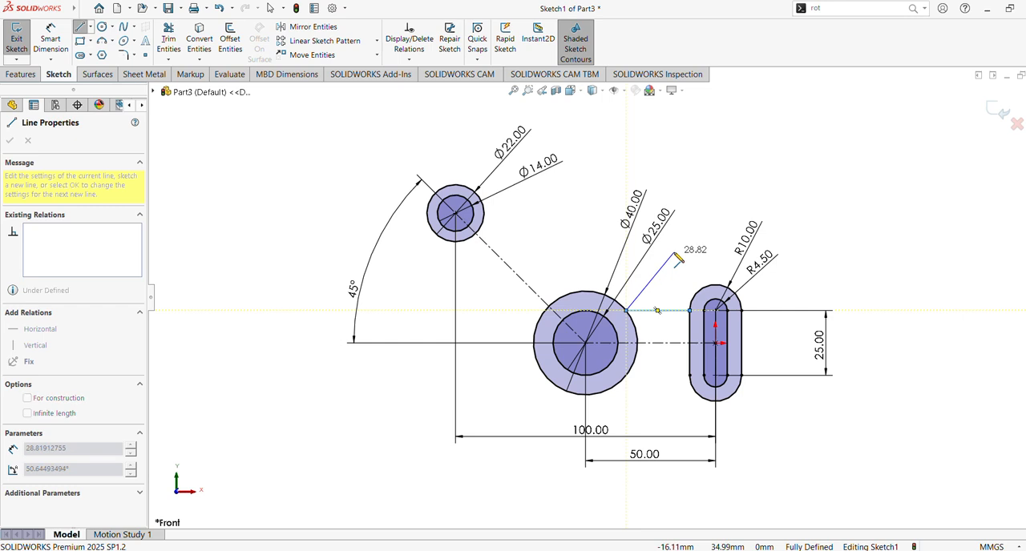
key("Escape")
left_click(79, 29)
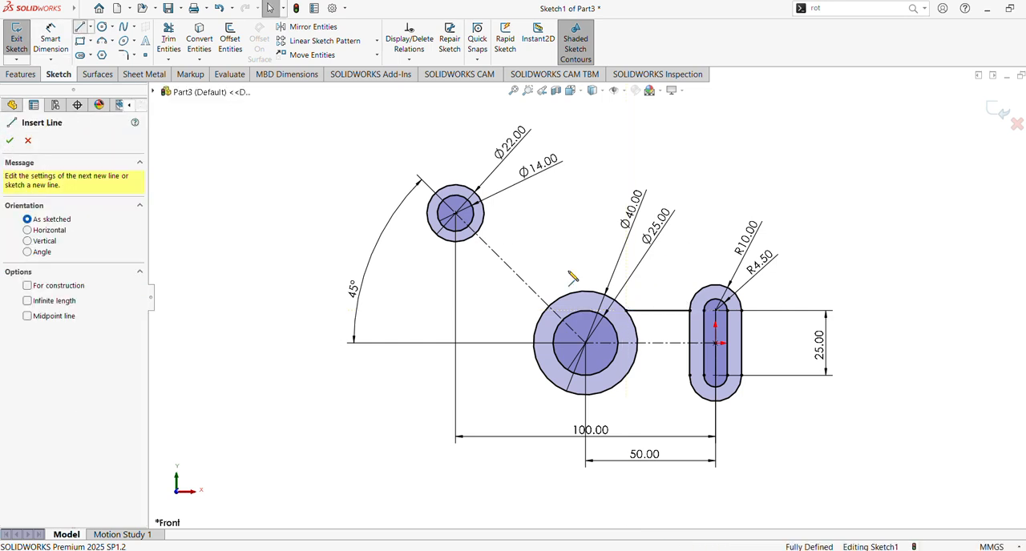
left_click(689, 376)
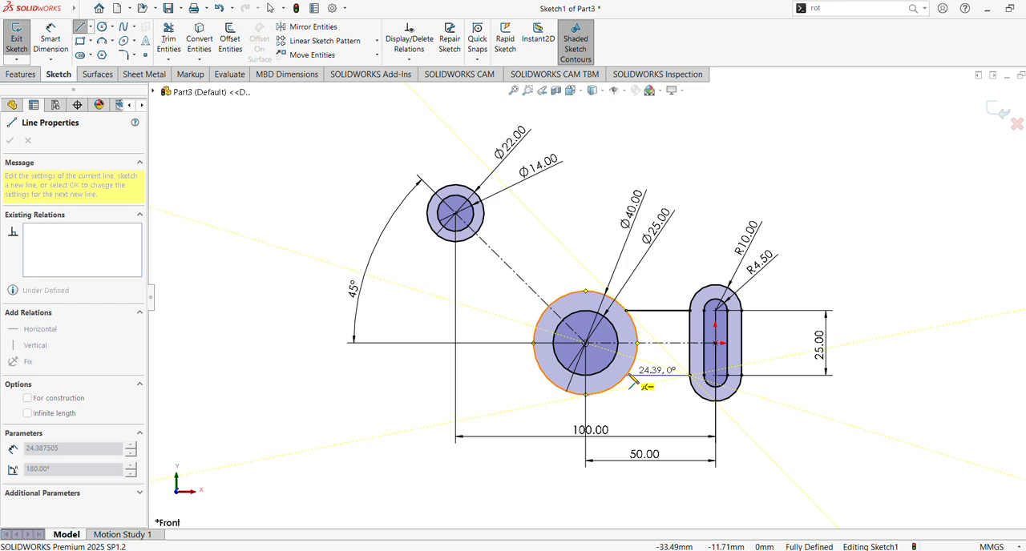
left_click(631, 375)
key("Escape")
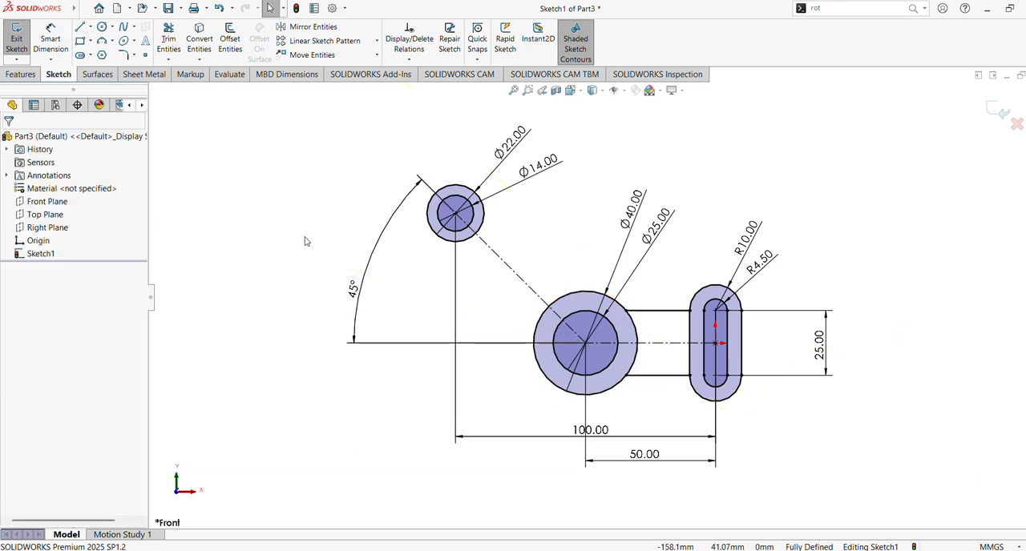
Step: Draw two tangent lines, each about 70 mm long, joining the 22 mm circle to the 40 mm circle on both sides of the angled centerline
left_click(81, 28)
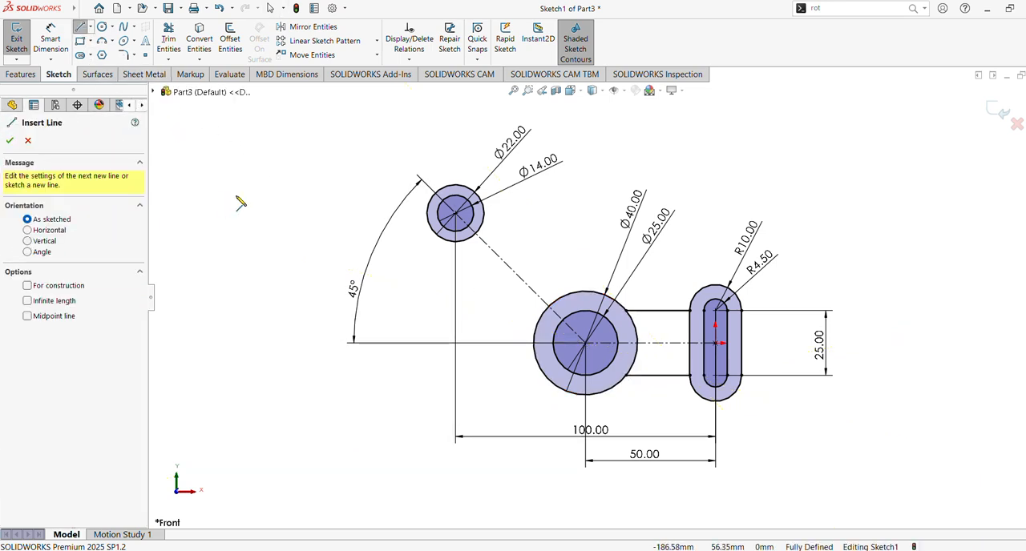
left_click(610, 296)
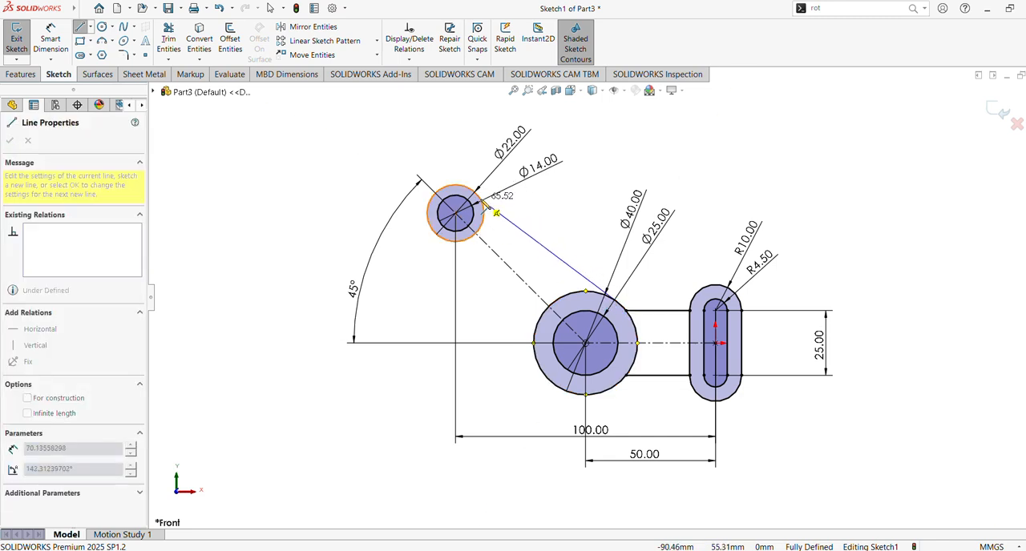
left_click(485, 201)
key("Escape")
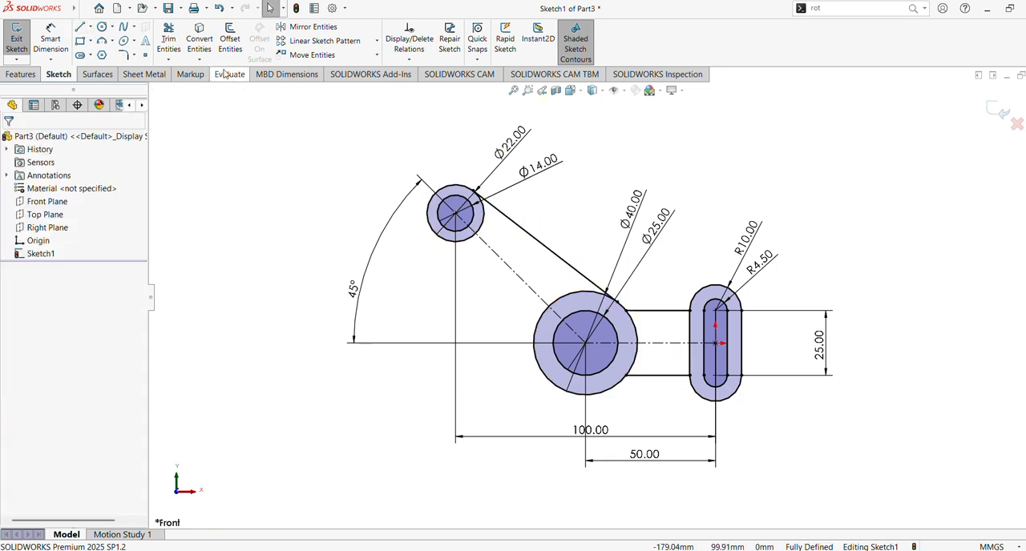
left_click(82, 28)
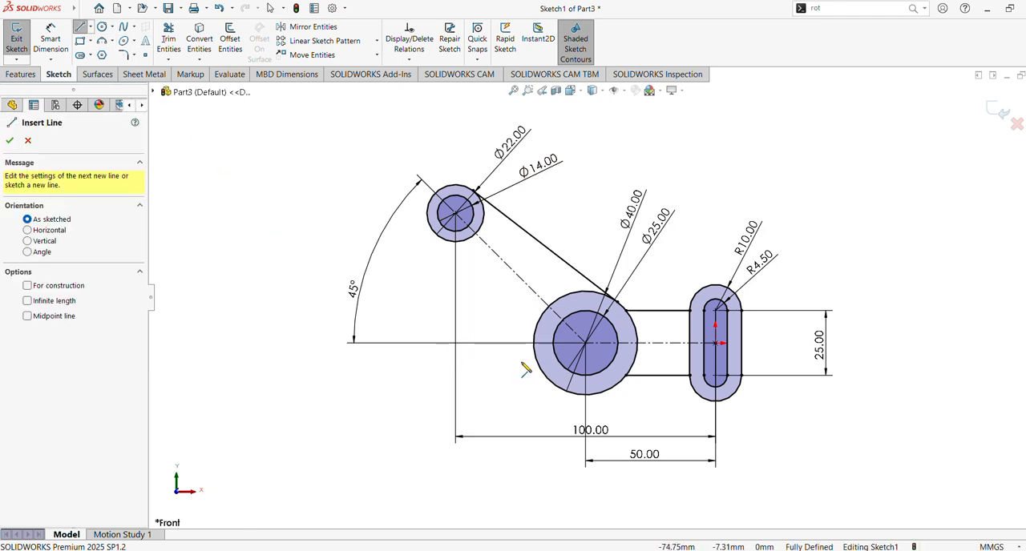
left_click_drag(545, 375, 435, 238)
key("Escape")
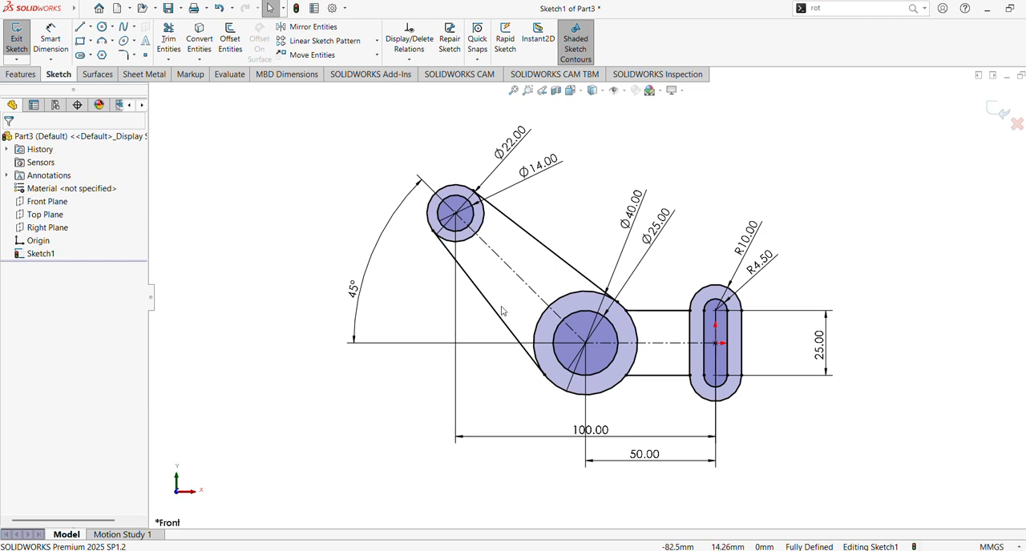
left_click(538, 380)
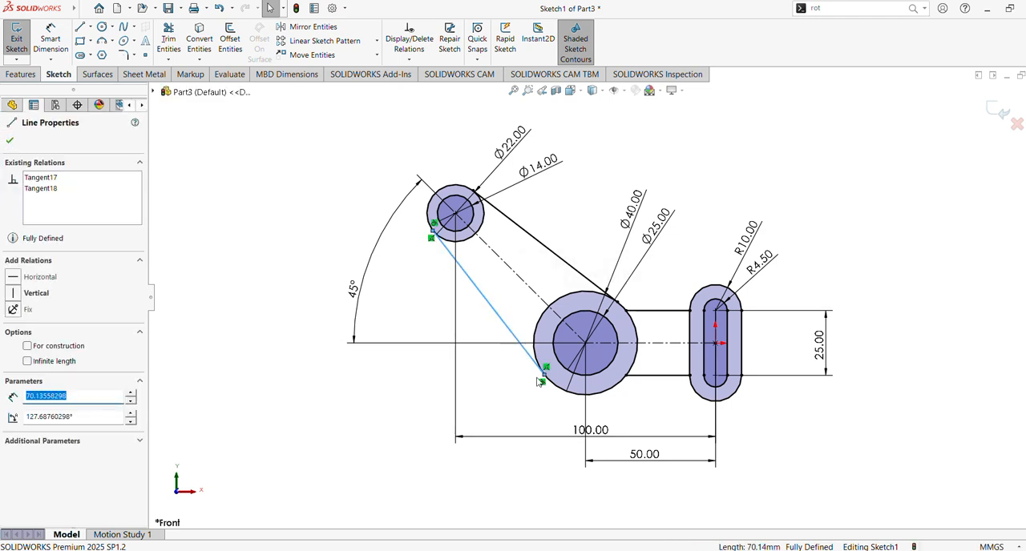
left_click(541, 243)
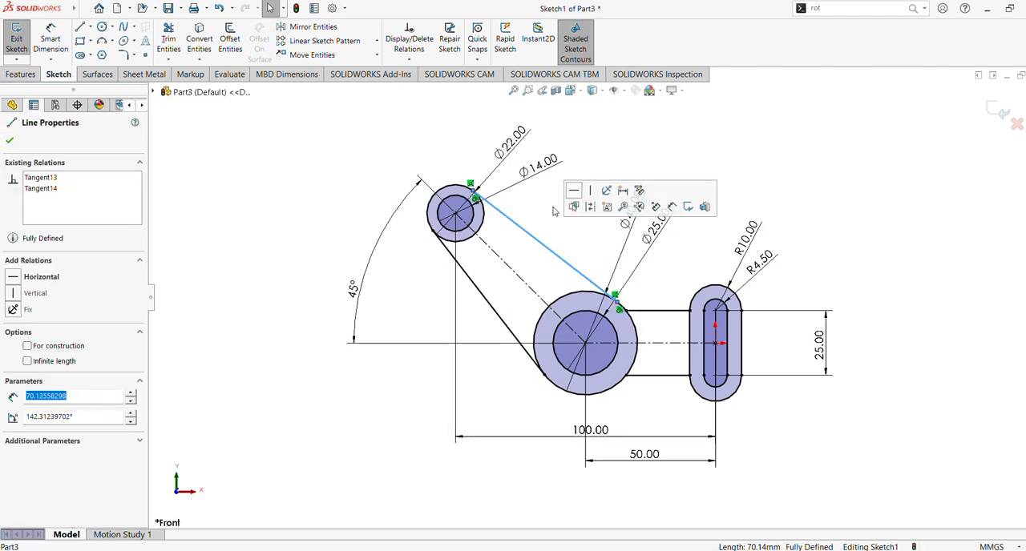
left_click(590, 136)
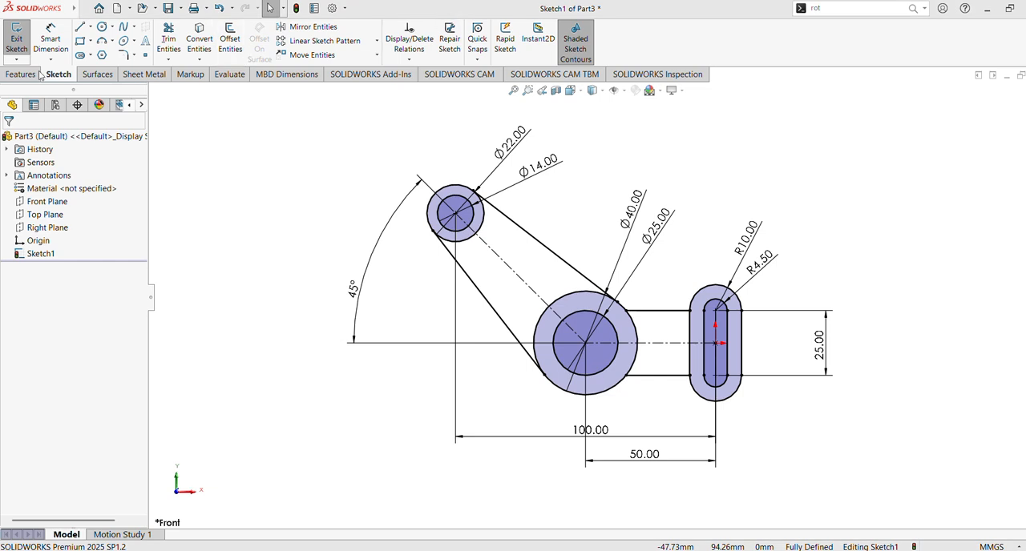
Step: Draw a vertical centerline 20 mm long from the center of the 40 mm circle up to that circle's top point
left_click(91, 28)
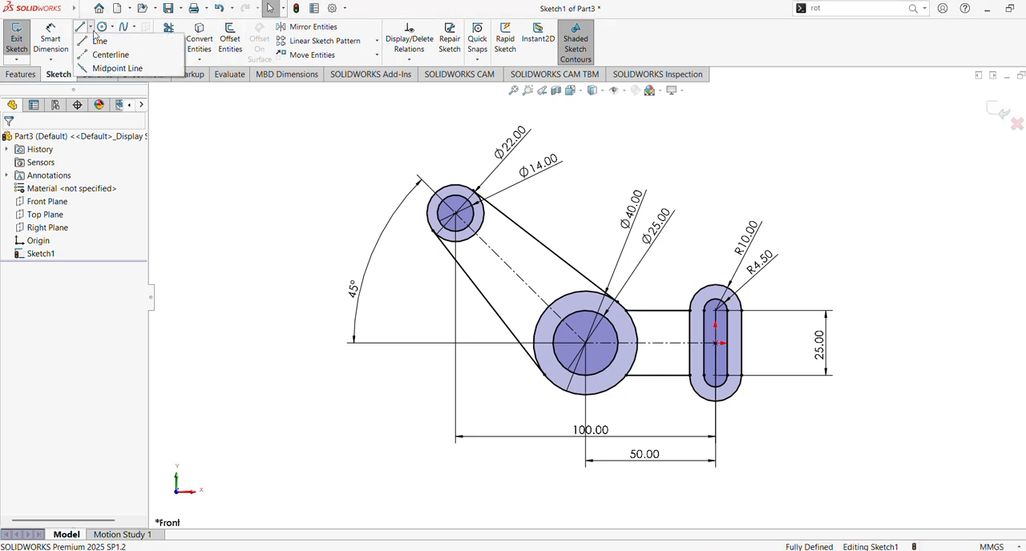
left_click(108, 53)
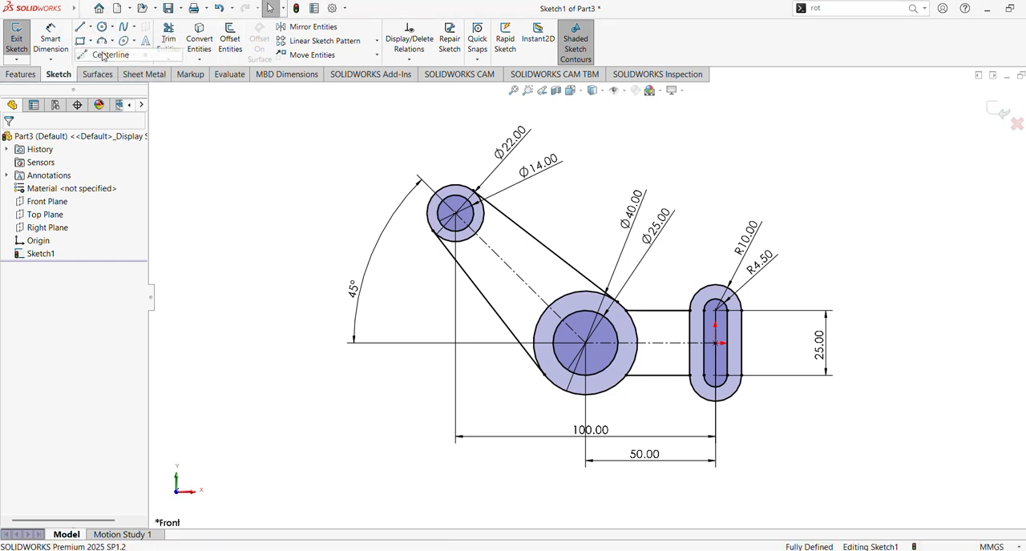
left_click(531, 91)
left_click_drag(469, 165, 687, 371)
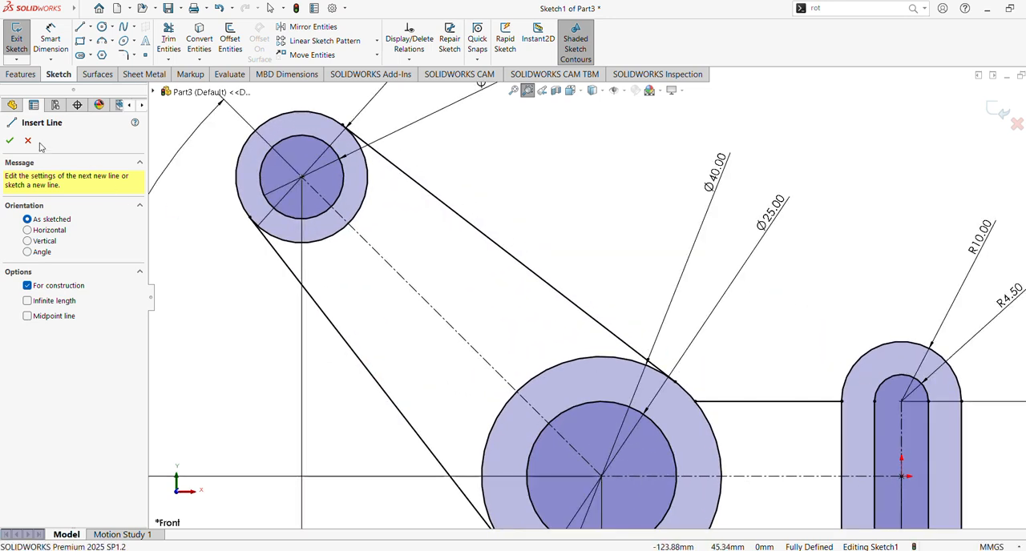
left_click(527, 90)
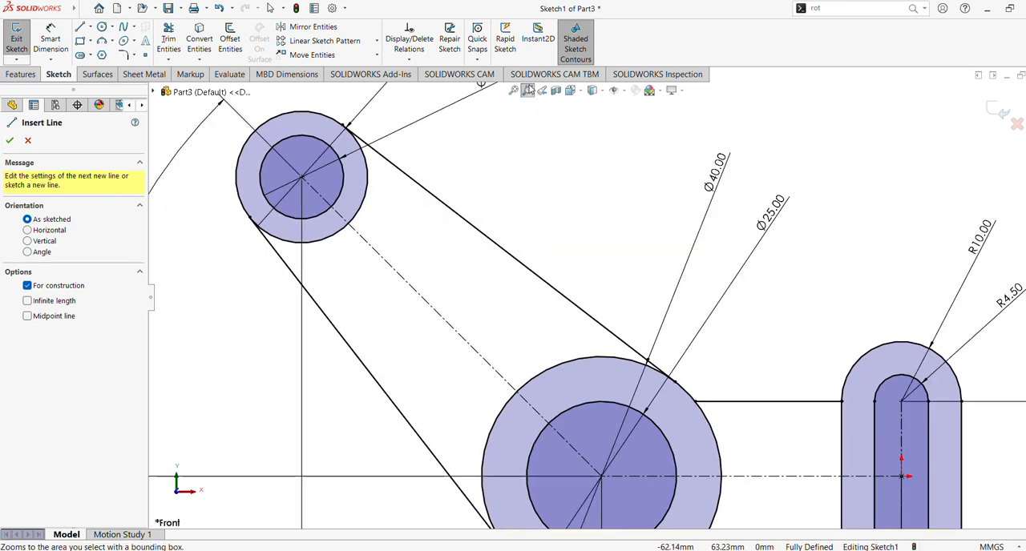
left_click(602, 478)
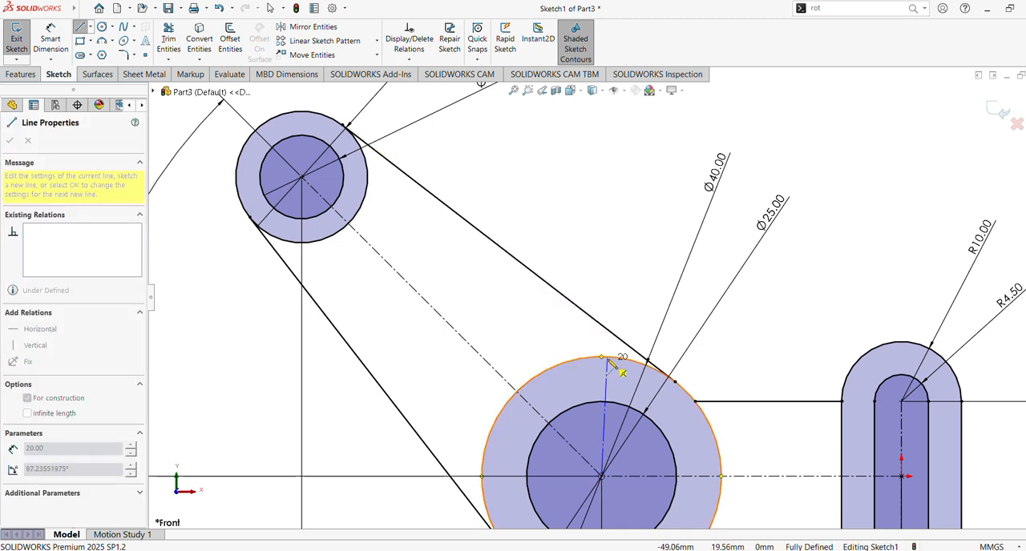
left_click(602, 357)
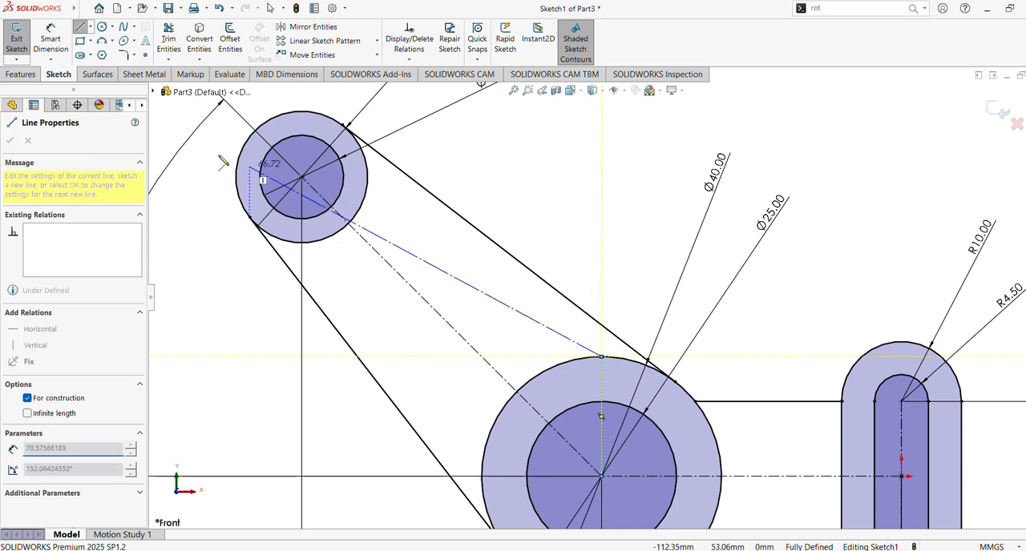
left_click(81, 27)
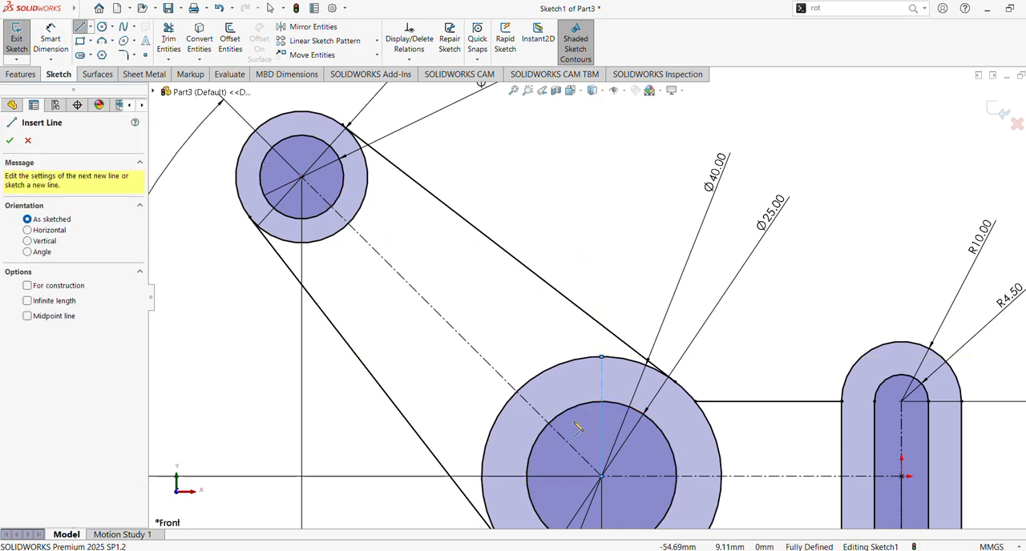
left_click(527, 464)
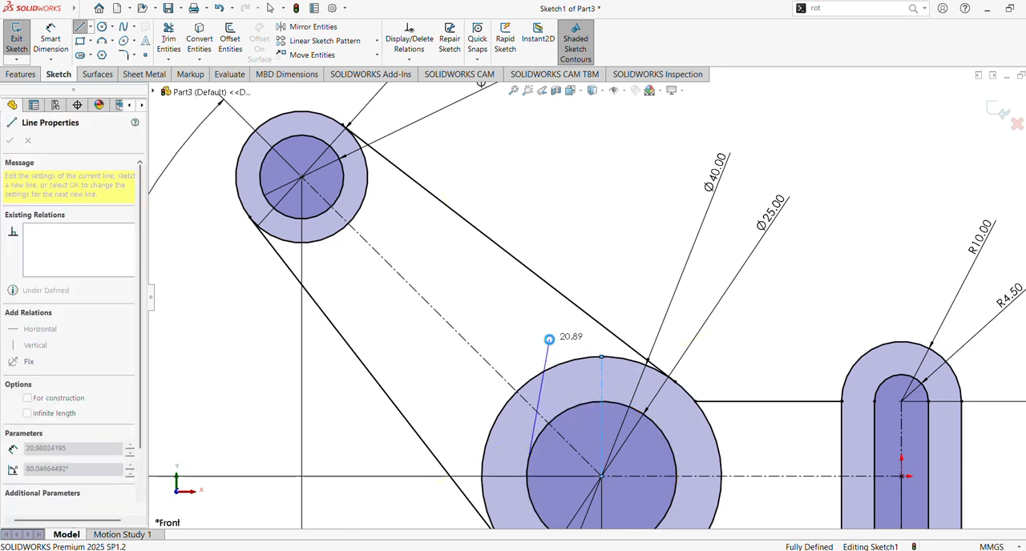
key("Escape")
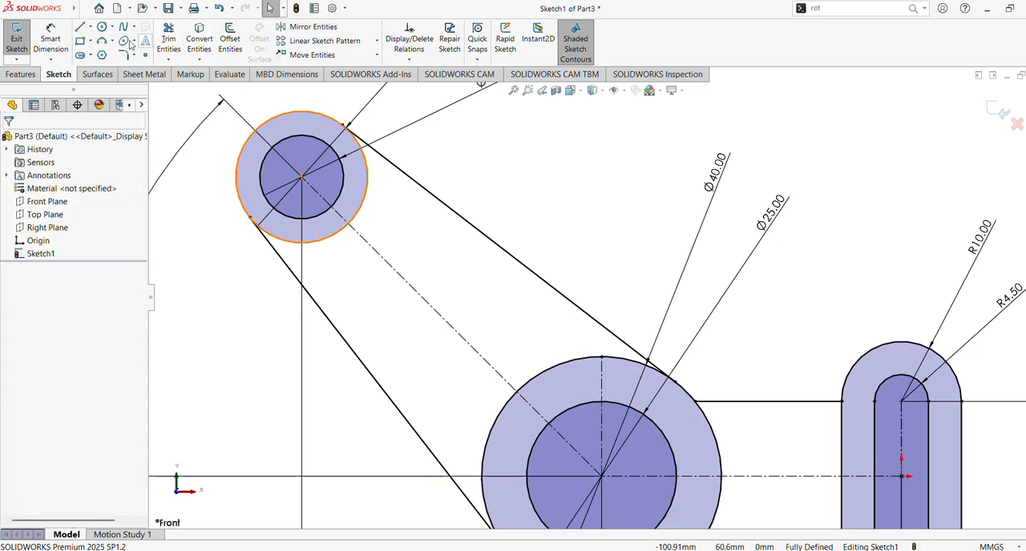
Step: Sketch a three-sided keyway outline above the 25 mm circle: a horizontal line about 8 mm long with a vertical line down from each end
left_click(79, 26)
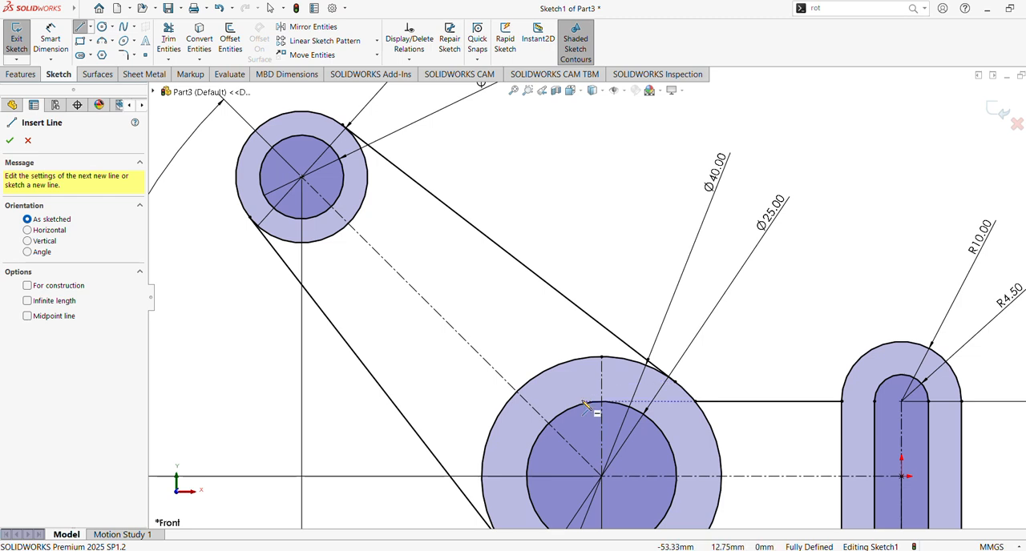
left_click(615, 375)
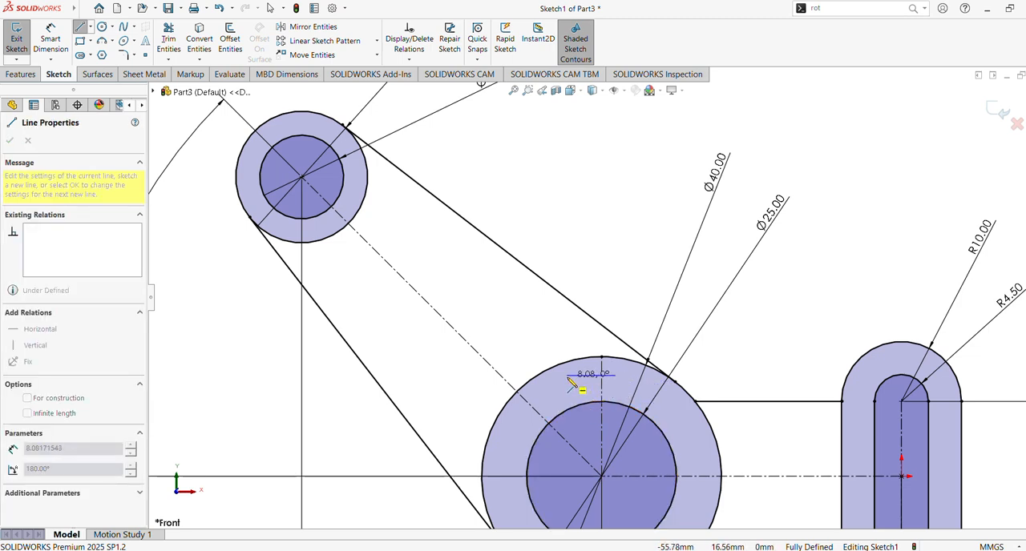
left_click(567, 375)
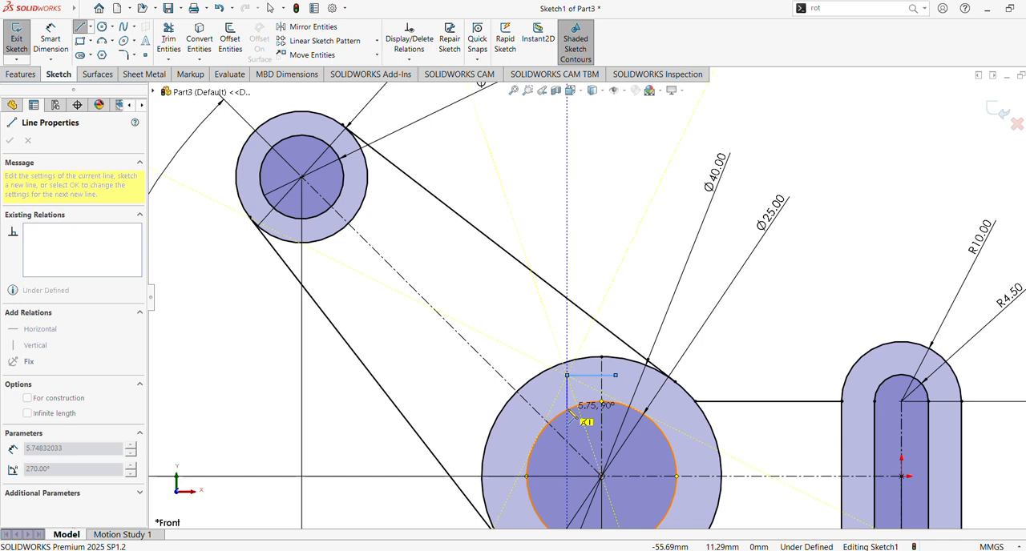
left_click(582, 417)
key("Escape")
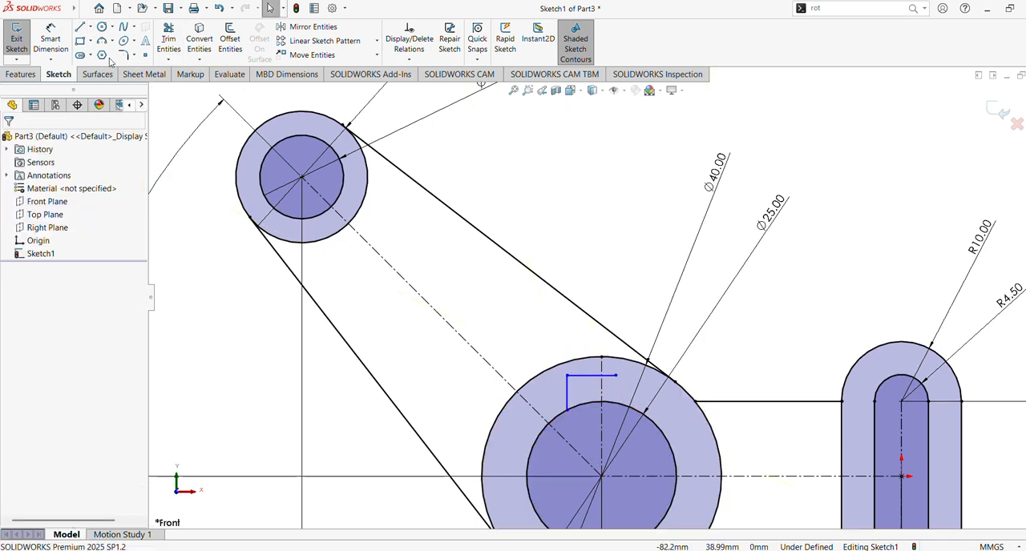
left_click(80, 29)
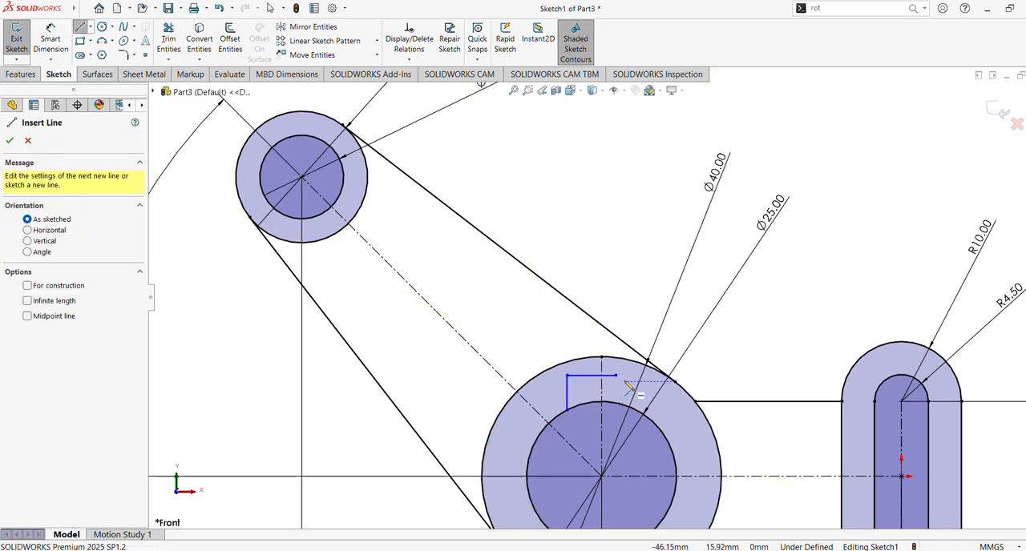
left_click(614, 375)
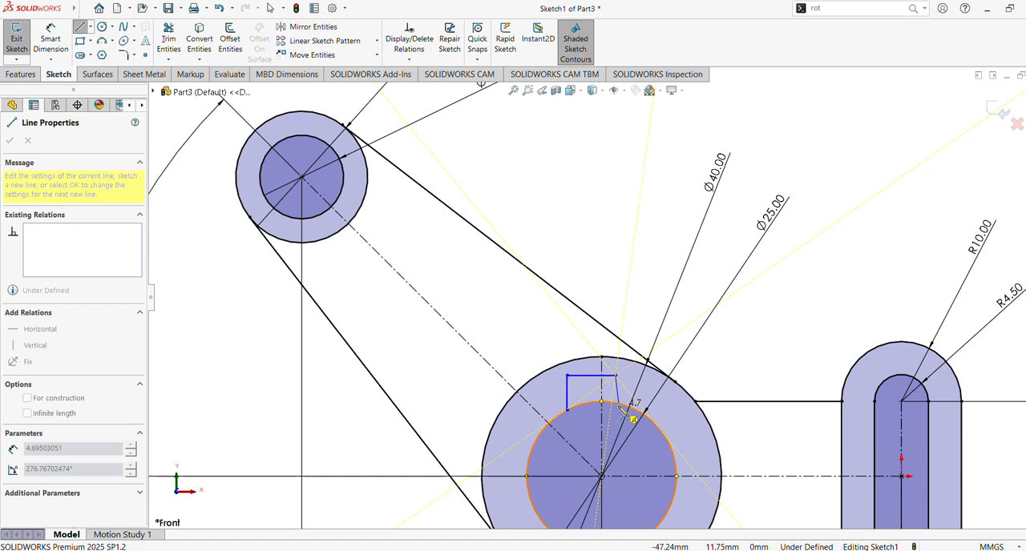
left_click(618, 403)
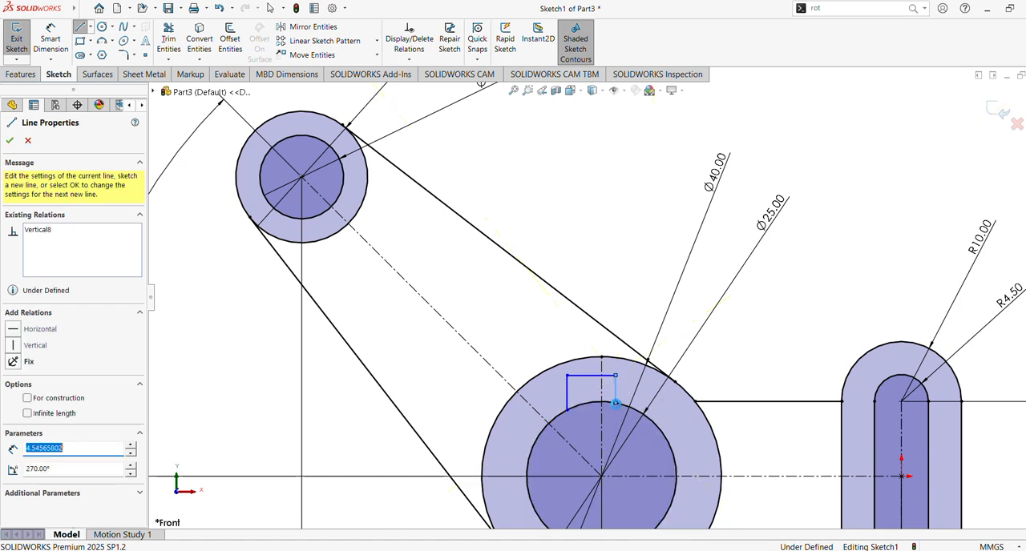
key("Escape")
Step: Make the keyway's two vertical lines symmetric about the vertical centerline
left_click(616, 396)
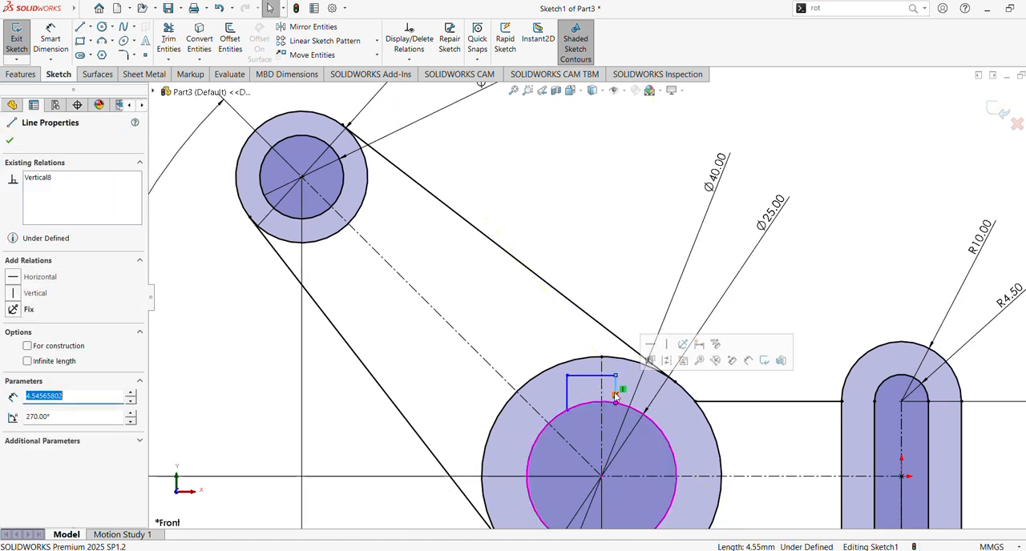
left_click(567, 393, "ctrl")
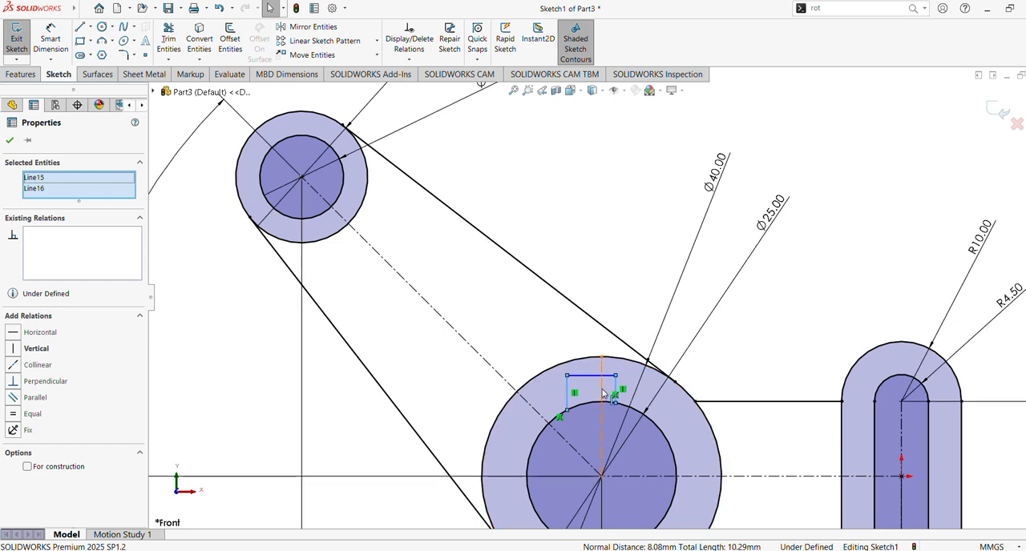
left_click(602, 394, "ctrl")
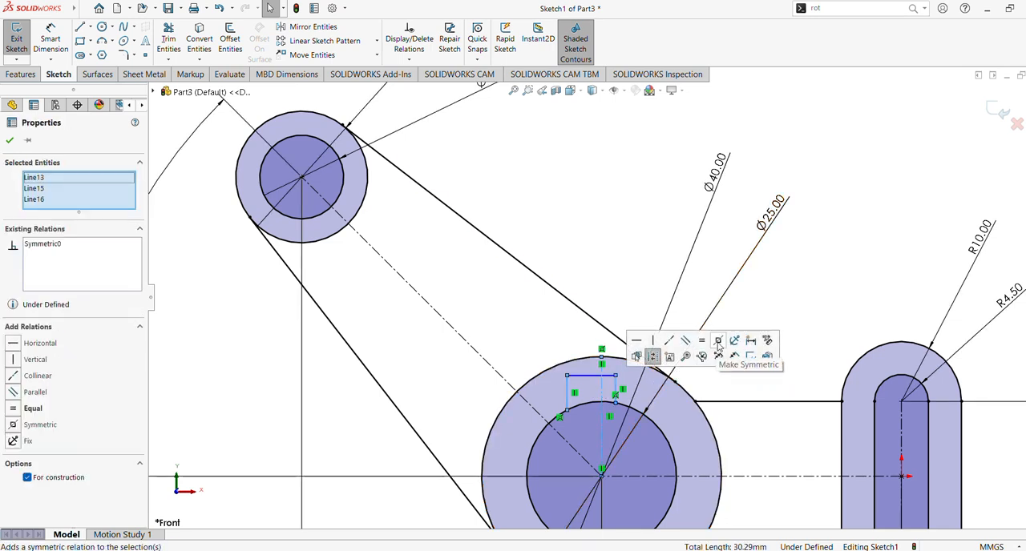
left_click(718, 342)
left_click(638, 226)
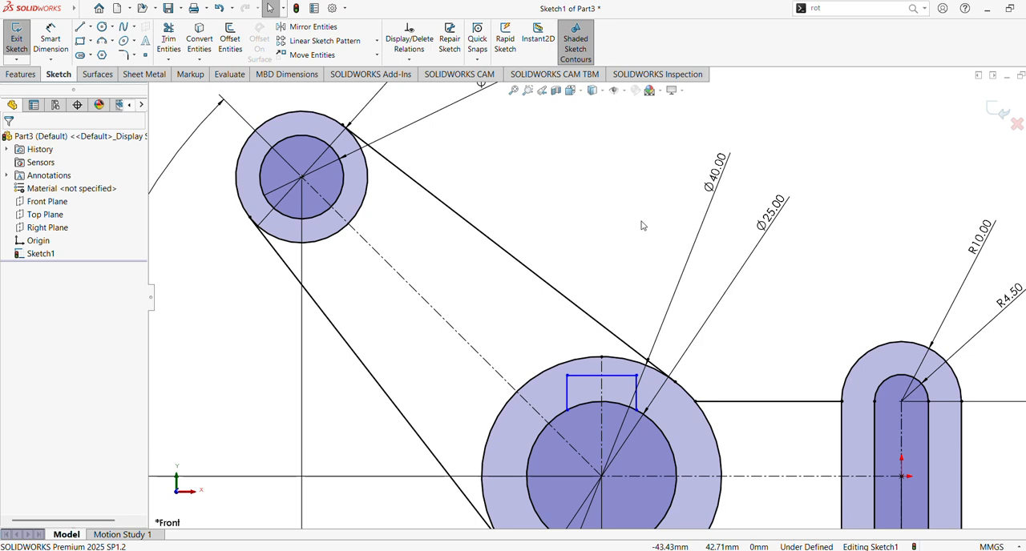
Step: Dimension the keyway's horizontal line to 6 mm, placing the dimension above it
left_click(50, 40)
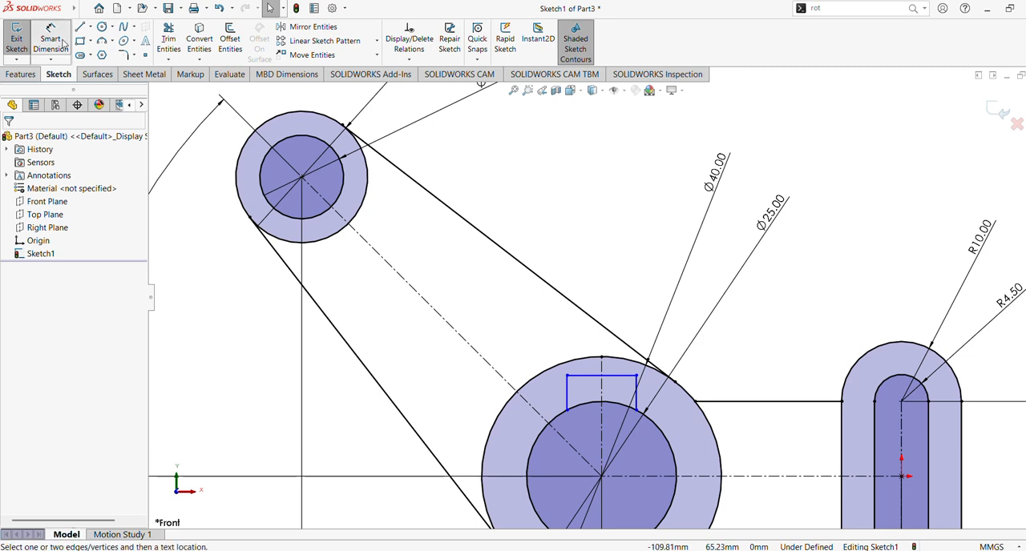
left_click(627, 381)
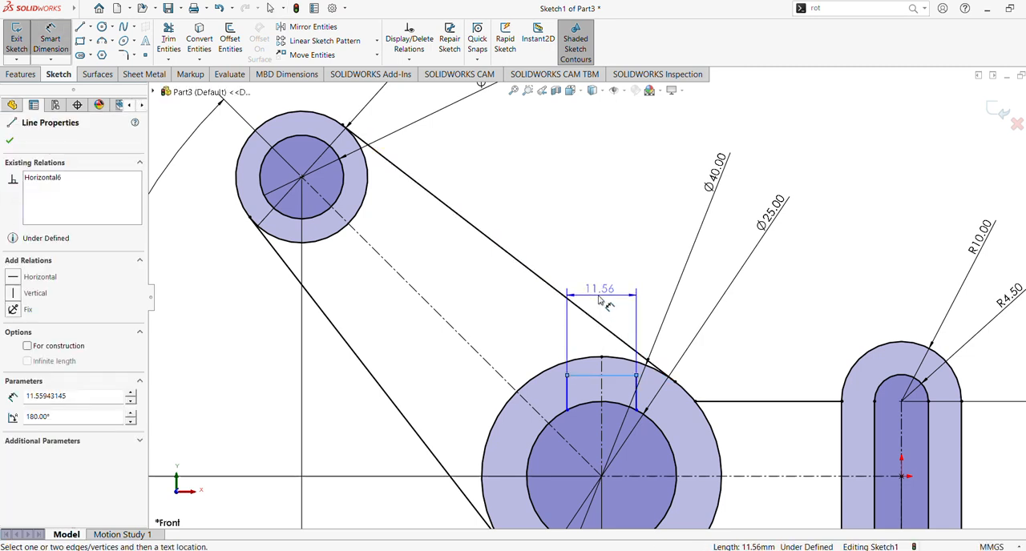
left_click(591, 346)
type("6")
key("Return")
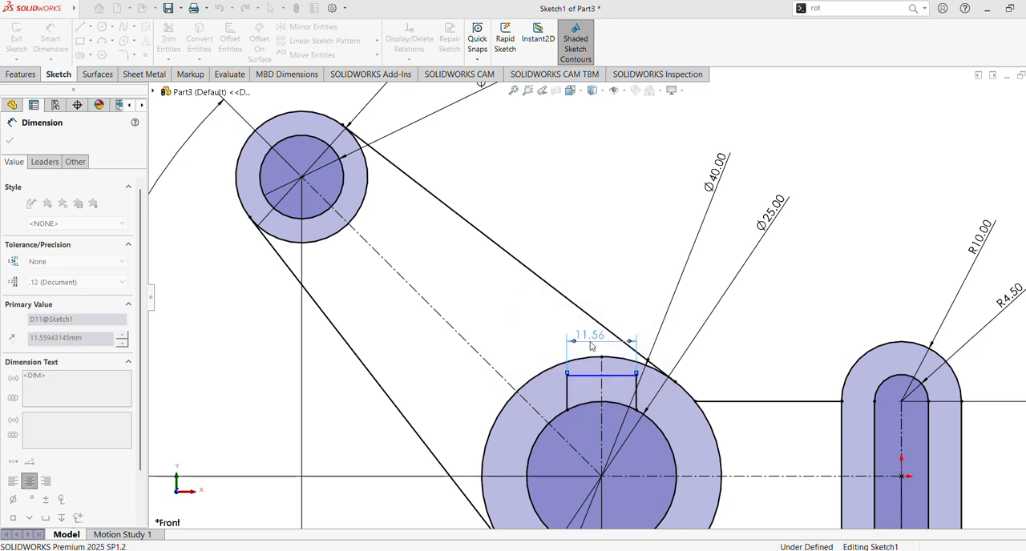
Step: Dimension the keyway's right vertical line to 2.5 mm, placing the dimension beside it
left_click(620, 390)
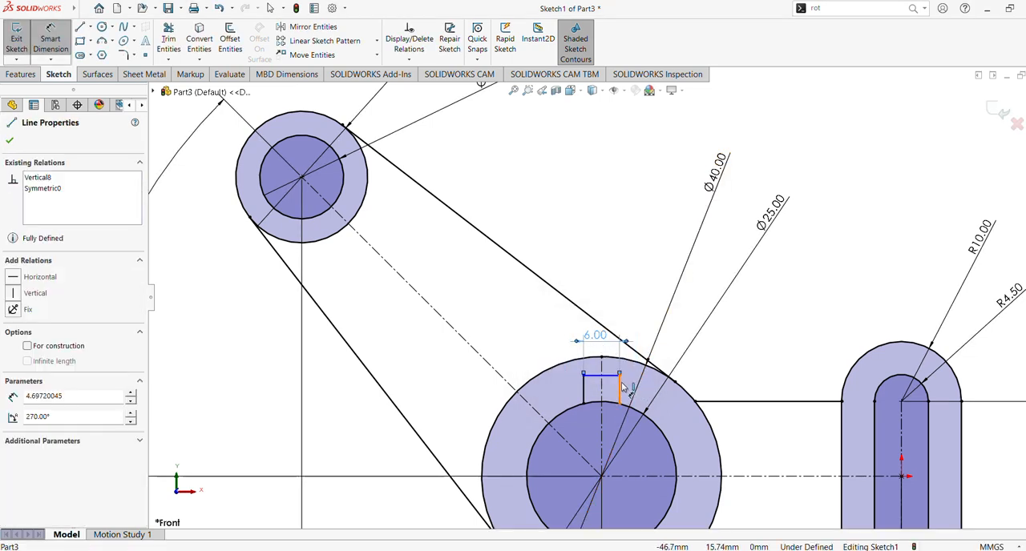
left_click(674, 394)
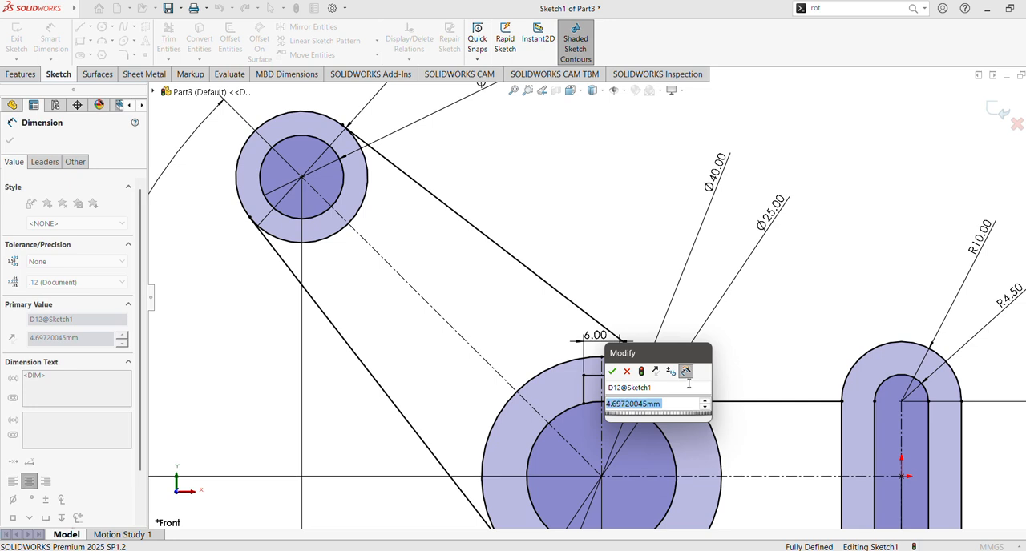
type("2.5")
key("Return")
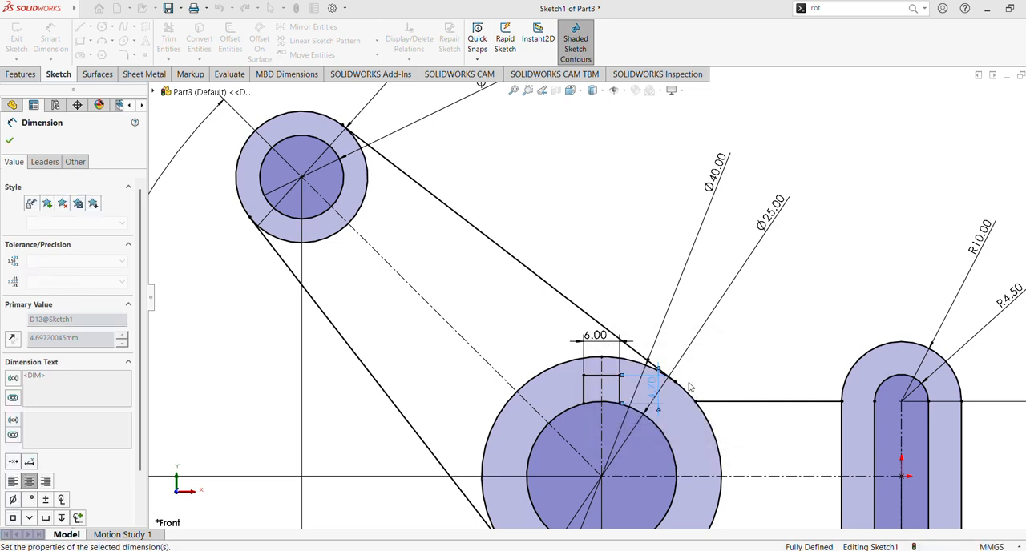
left_click(9, 140)
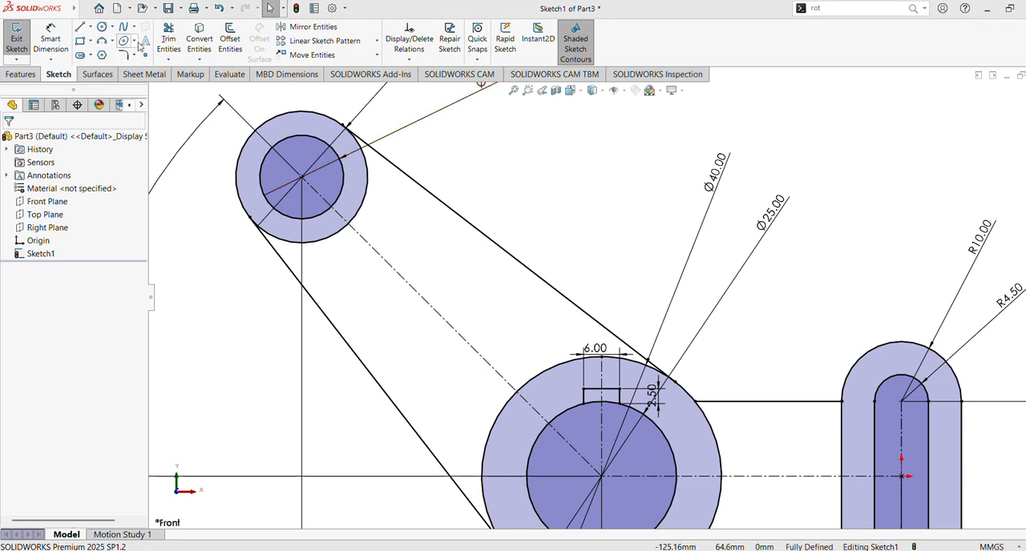
Step: Trim away the arc of the 25 mm circle between the keyway's two vertical lines to open the keyway into the bore
left_click(169, 39)
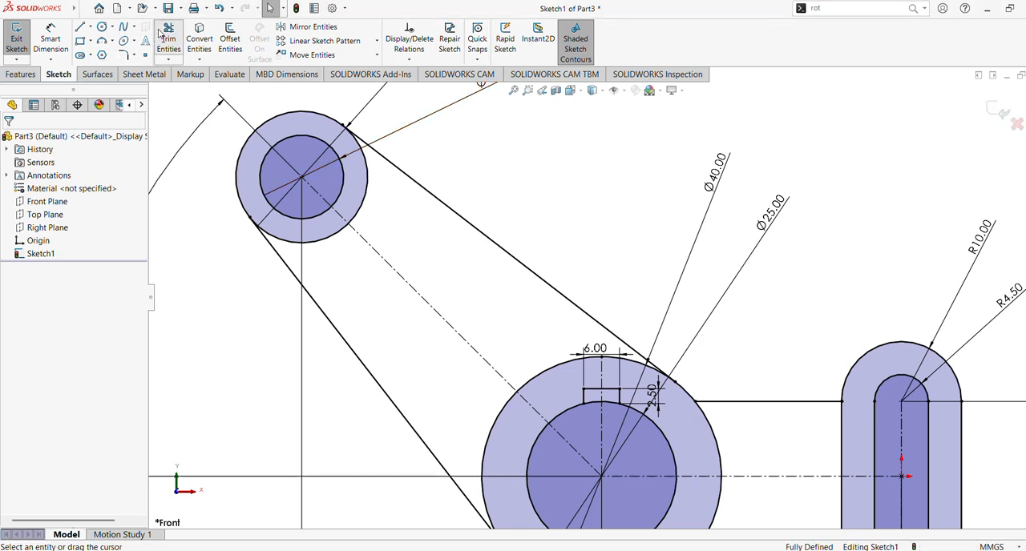
left_click(596, 407)
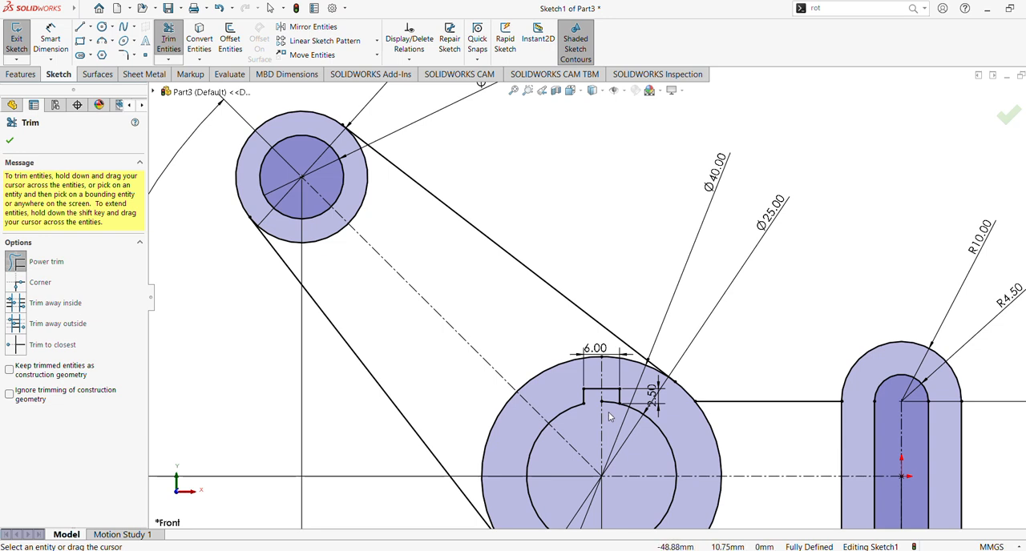
left_click(10, 142)
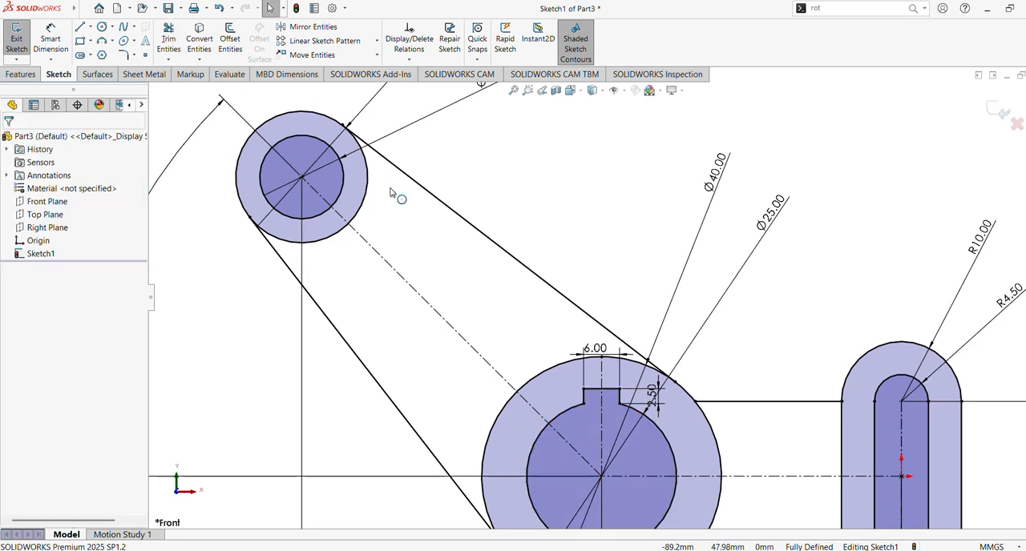
Step: Move the slot's 25 mm dimension and the 100 mm and 50 mm horizontal dimensions closer to the profile
left_click(520, 90)
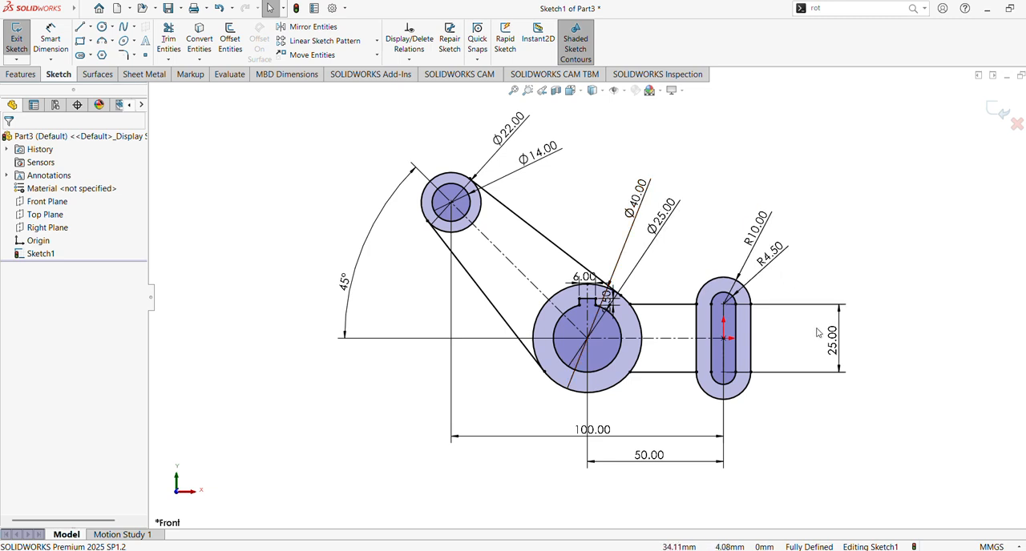
left_click_drag(841, 361, 768, 349)
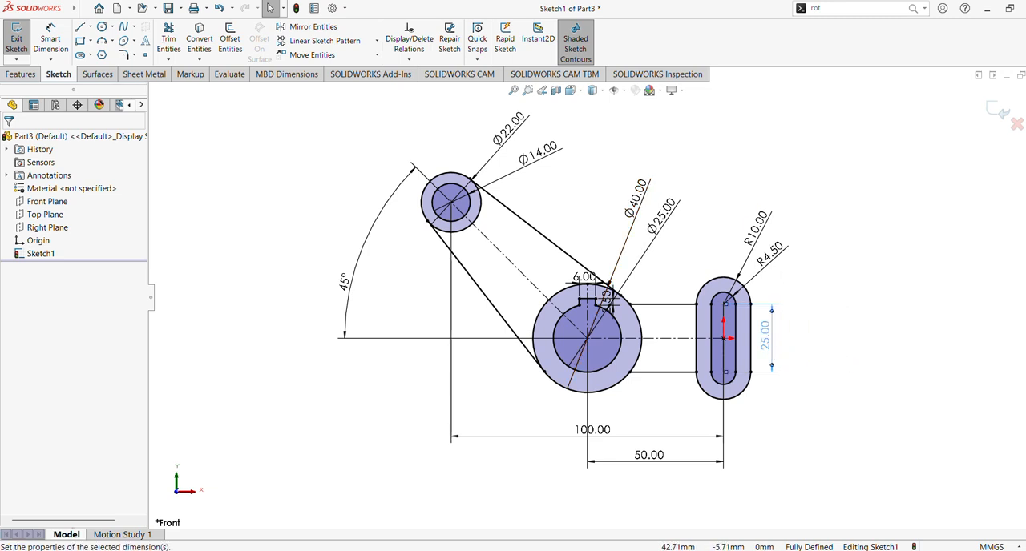
left_click_drag(627, 445, 626, 419)
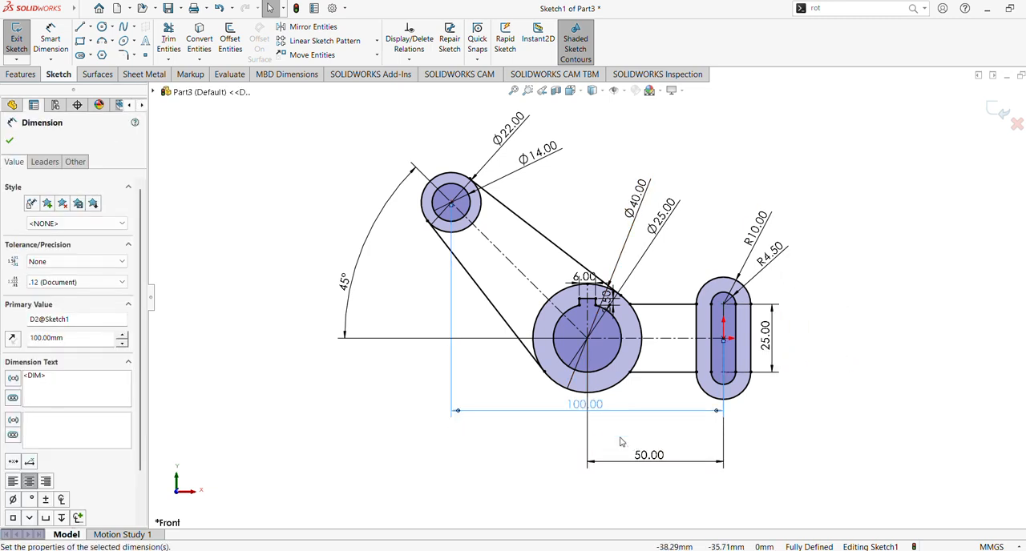
left_click_drag(638, 456, 646, 427)
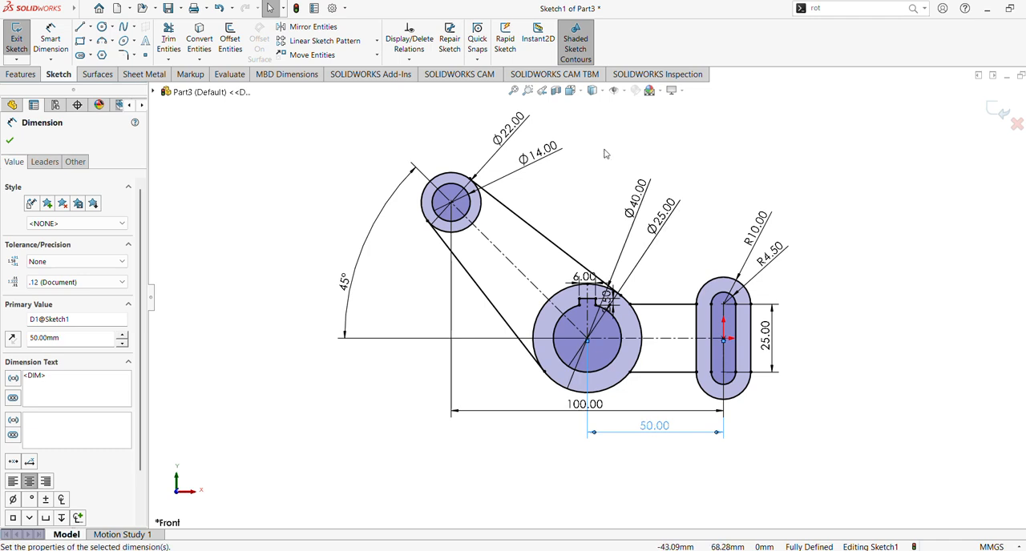
Step: Move the 45° angle dimension and the upper circles' 22 mm and 14 mm diameter dimensions closer to the geometry
scroll(449, 184, "up", 1)
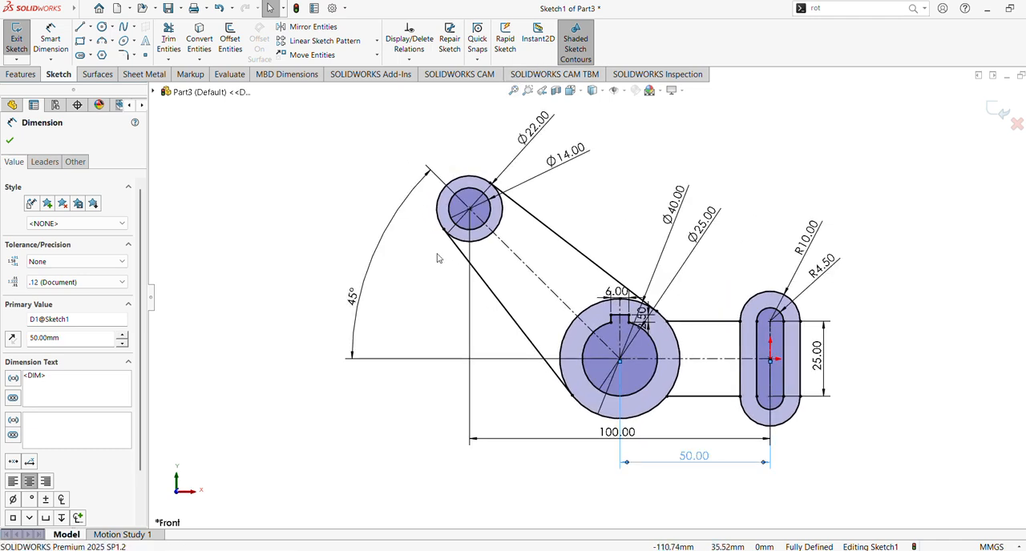
left_click_drag(365, 295, 384, 300)
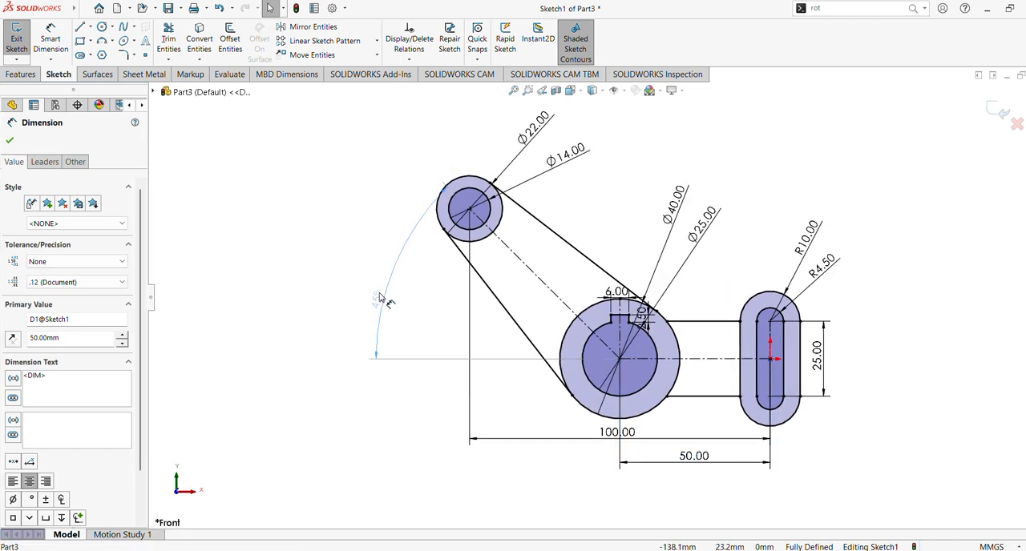
left_click_drag(548, 122, 517, 156)
left_click(570, 170)
left_click(573, 157)
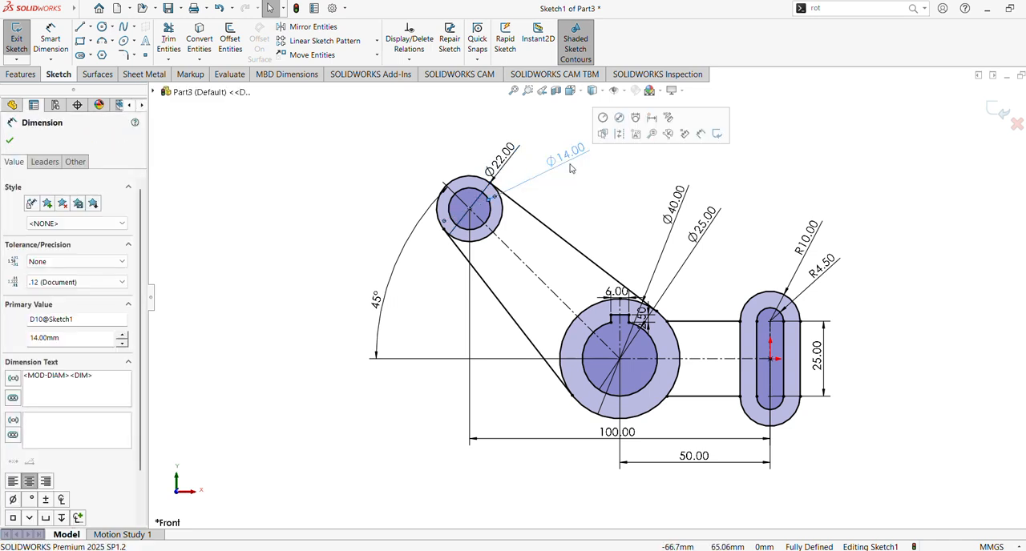
left_click(584, 168)
left_click_drag(576, 154, 543, 184)
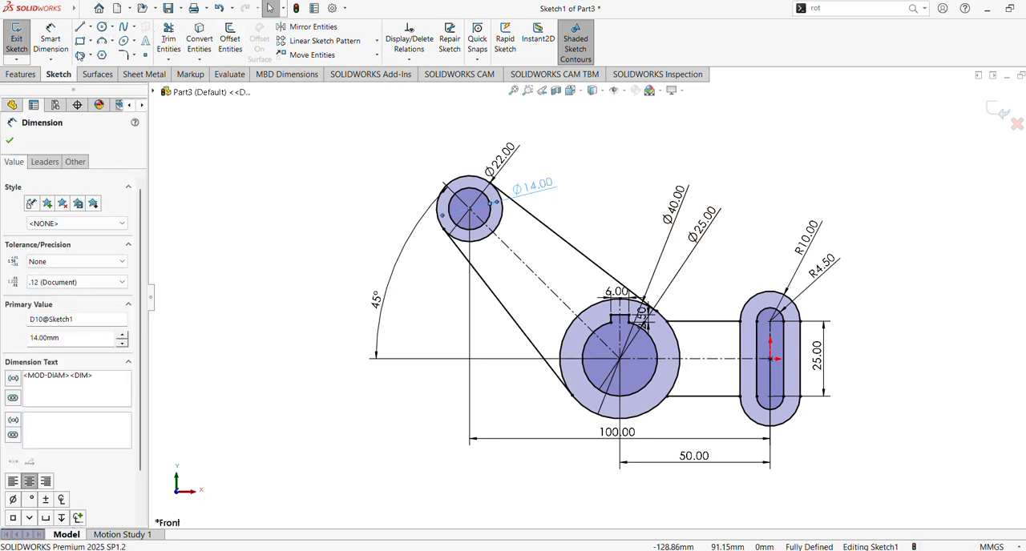
Step: Start a boss extrusion of the sketch with the slanted arm region and the horizontal web region as contours
left_click(21, 74)
left_click(26, 48)
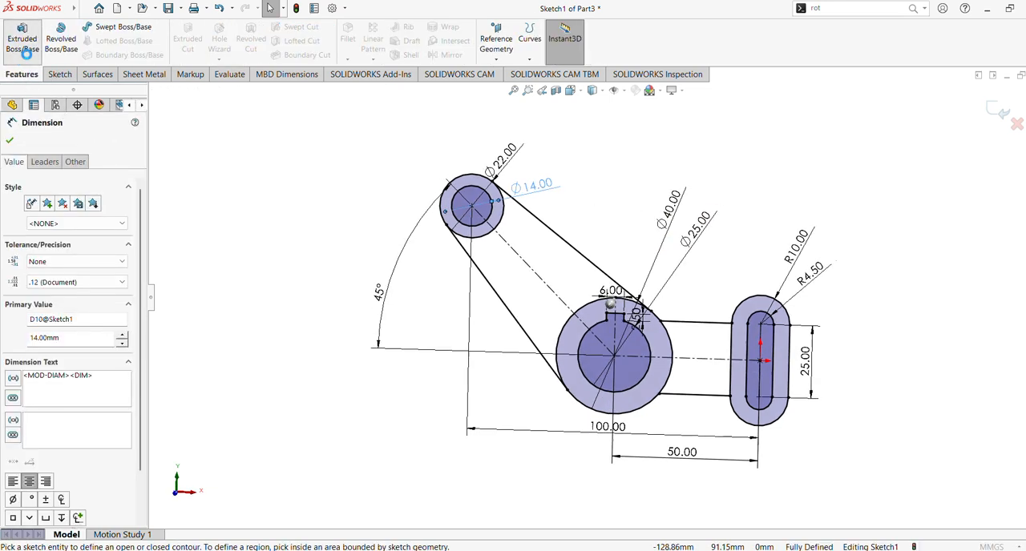
left_click(522, 266)
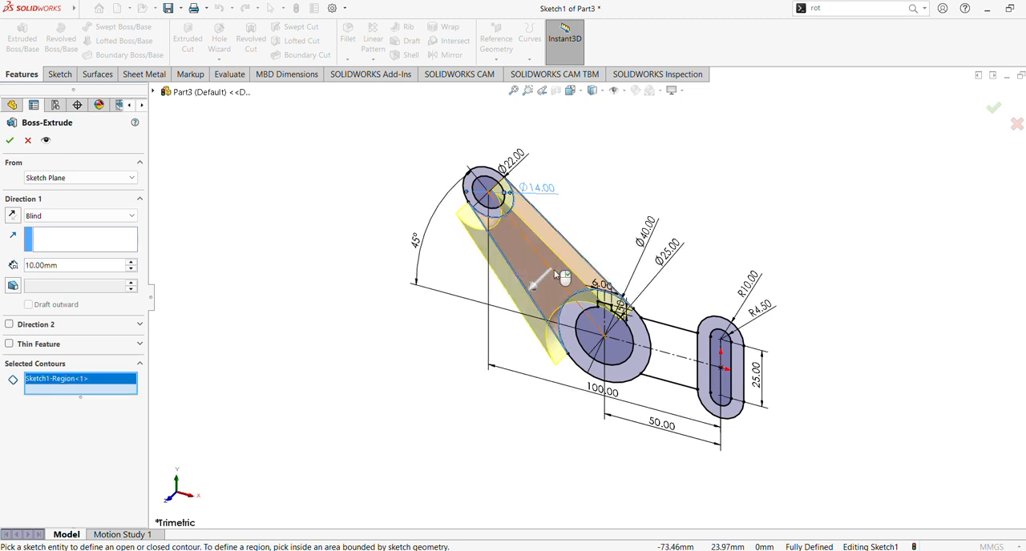
left_click(670, 350)
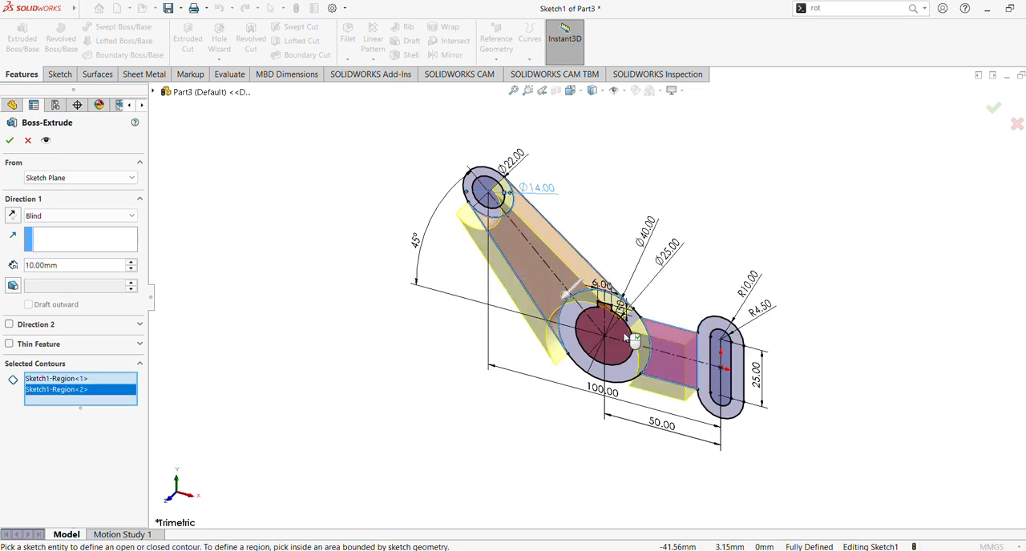
left_click(629, 383)
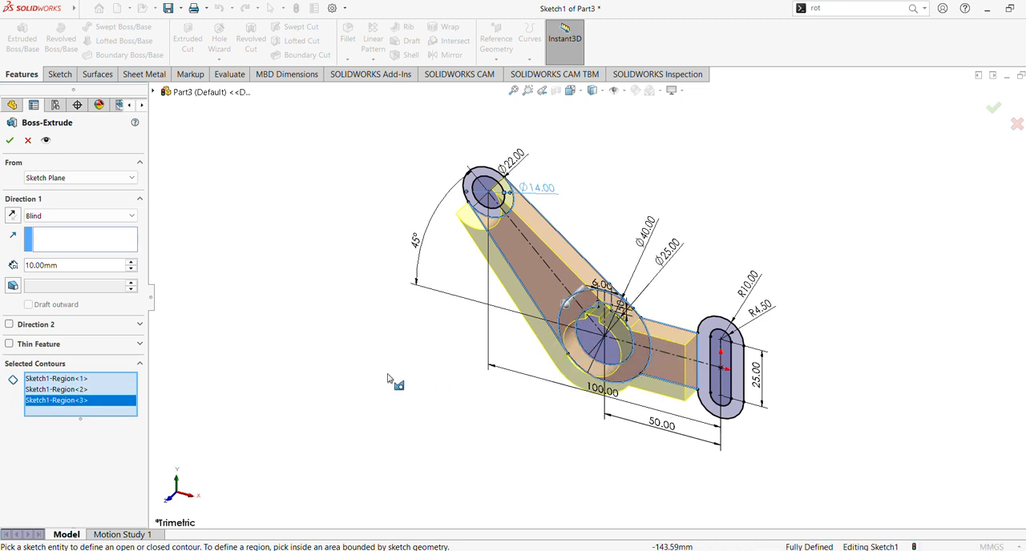
right_click(81, 405)
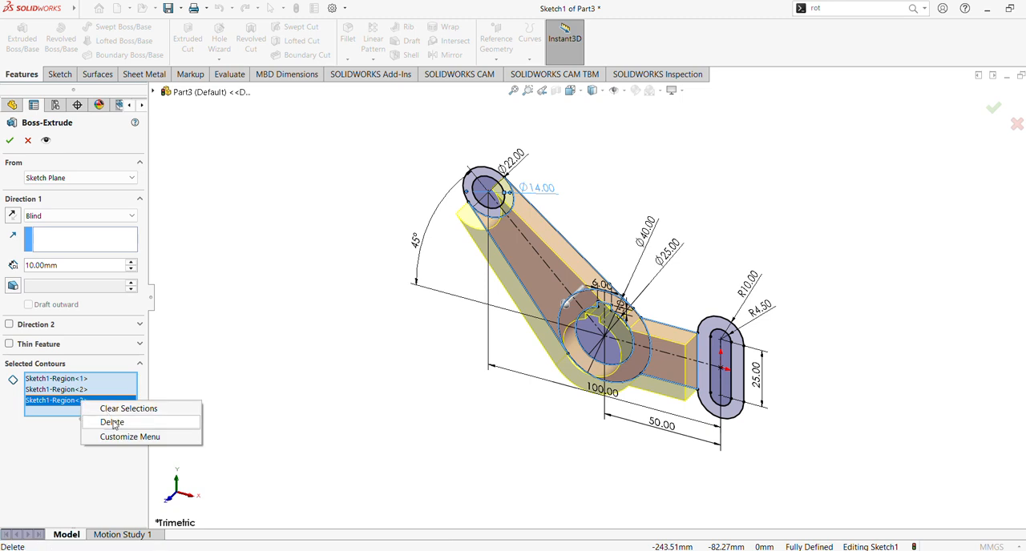
left_click(113, 422)
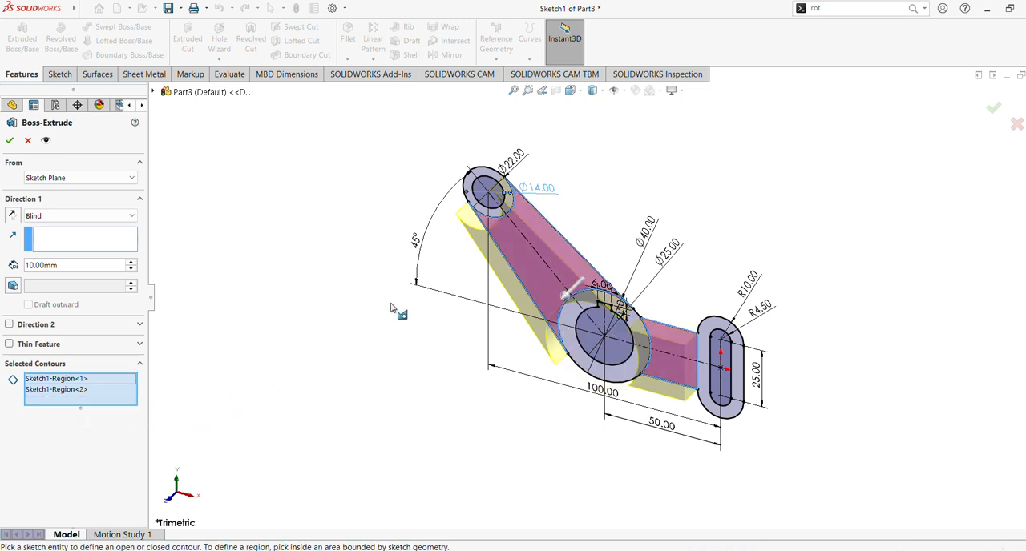
Step: Extrude the arm and web regions symmetrically with the Mid Plane end condition and a depth of 20 mm
mouse_move(385, 200)
middle_mouse_down()
mouse_move(417, 182)
mouse_move(374, 231)
middle_mouse_up()
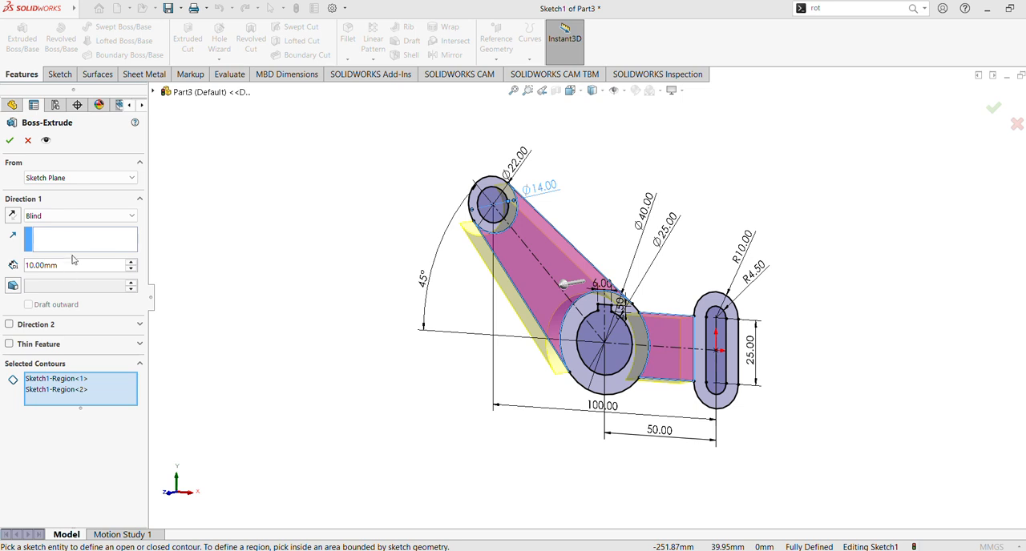
left_click(76, 216)
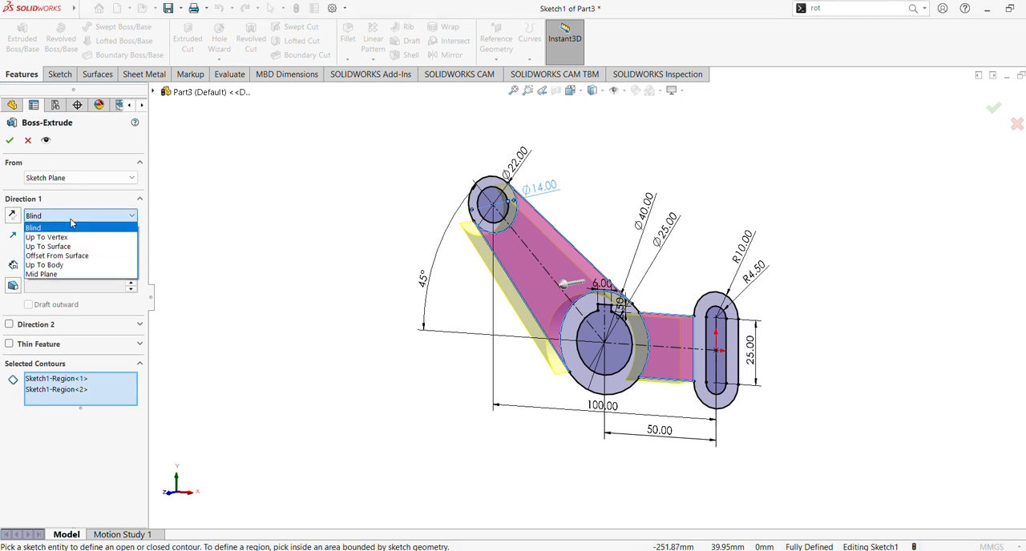
left_click(72, 273)
left_click(132, 261)
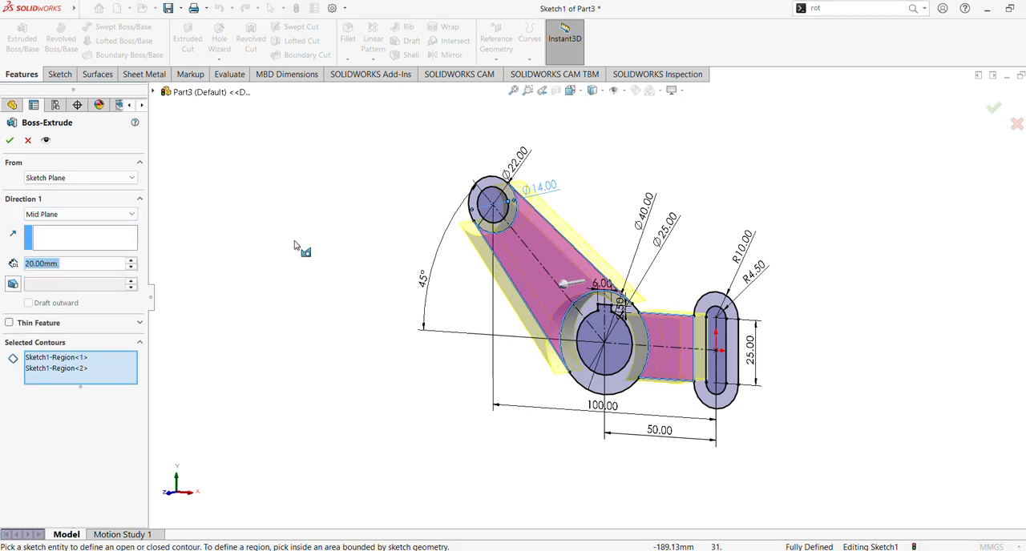
left_click(10, 141)
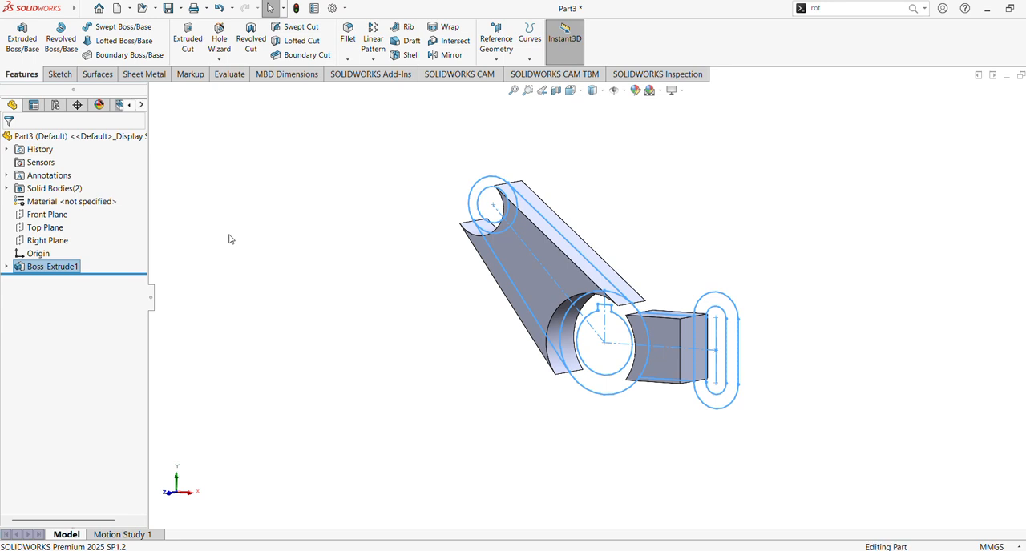
Step: Reuse Sketch1 to extrude the region between the two nested slots 28 mm with the Mid Plane end condition
left_click(405, 255)
left_click(7, 266)
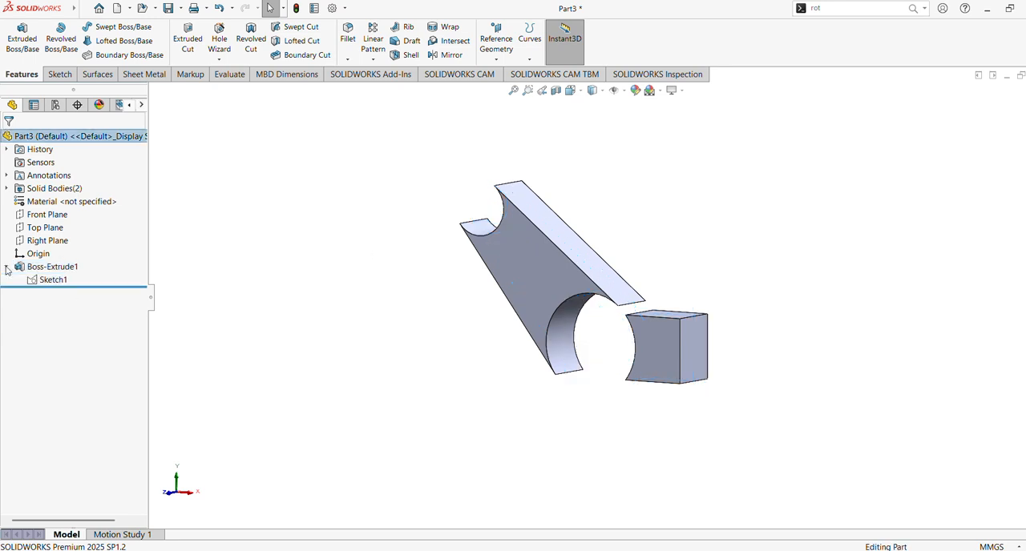
left_click(52, 279)
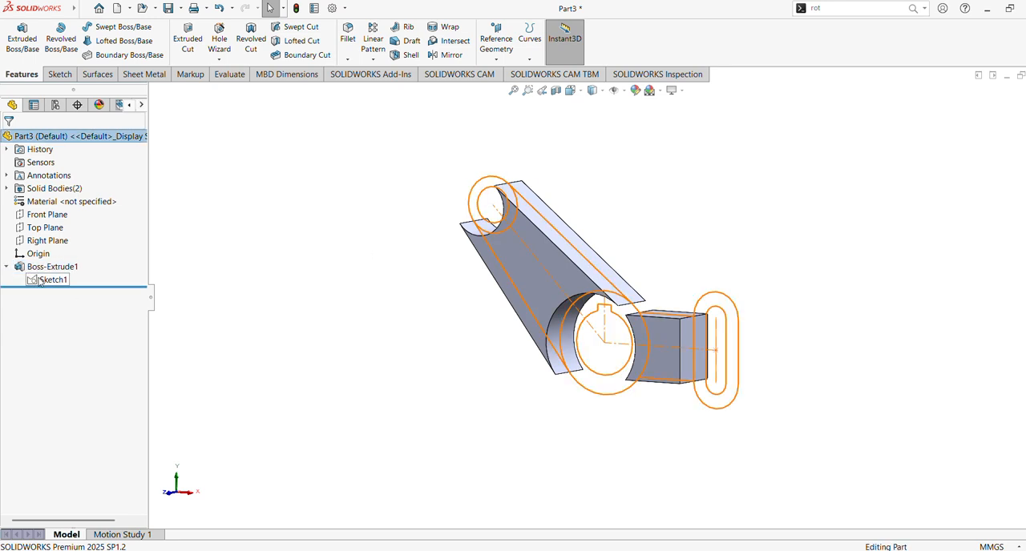
left_click(22, 40)
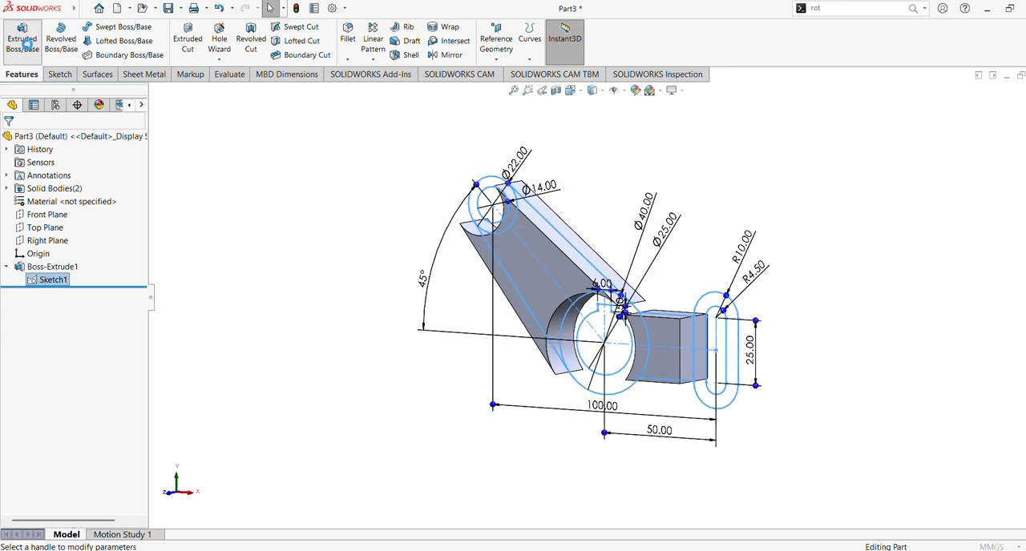
left_click(730, 308)
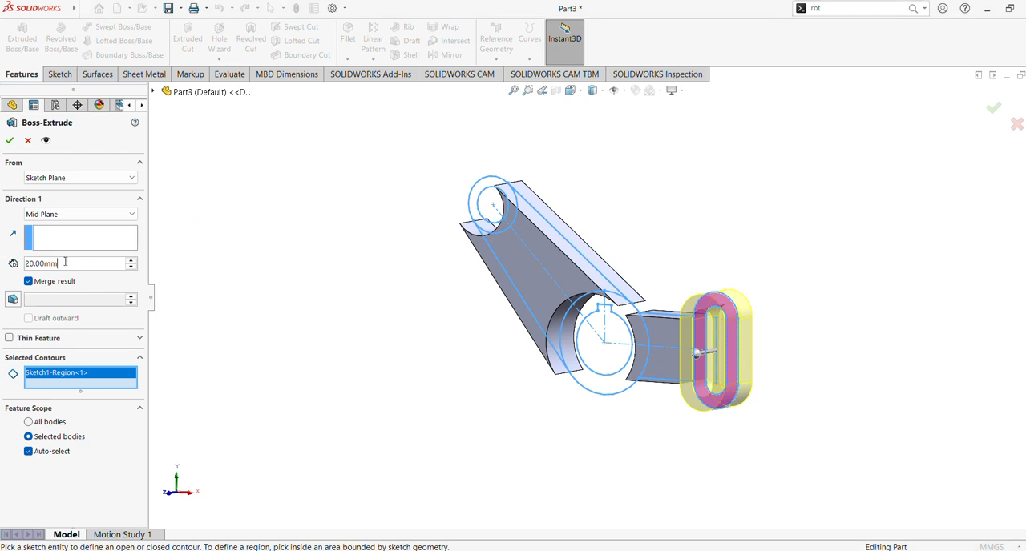
left_click_drag(66, 262, 1, 246)
type("28")
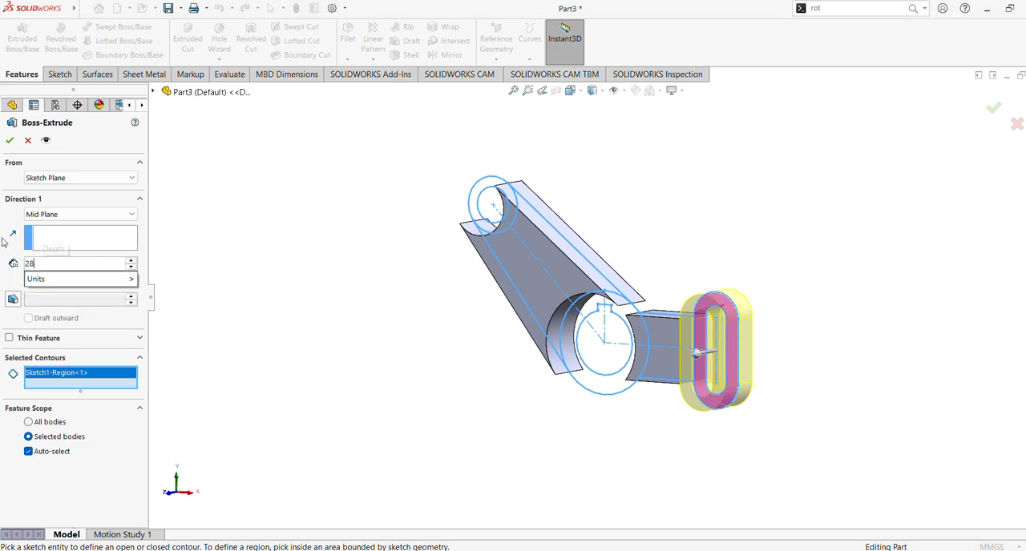
key("Return")
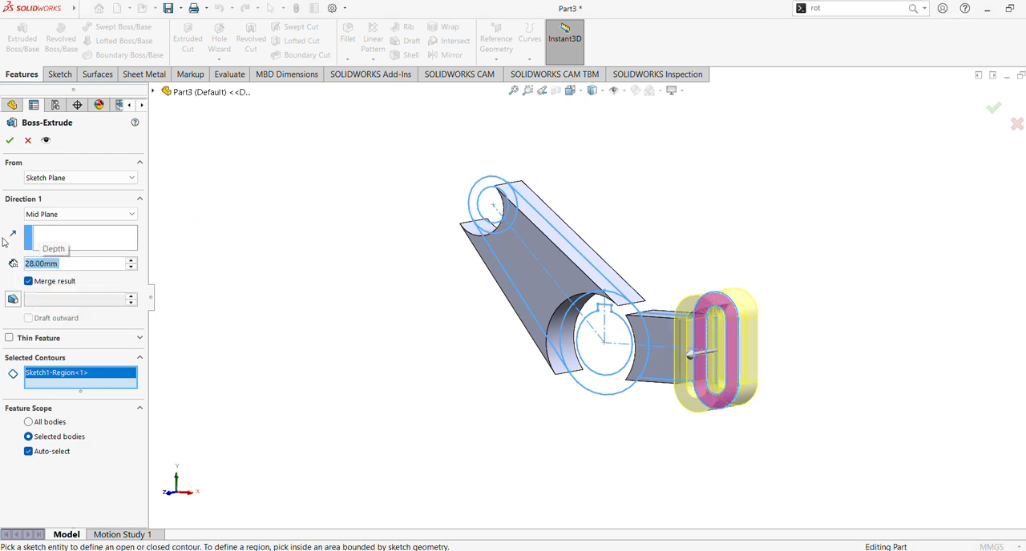
left_click(10, 140)
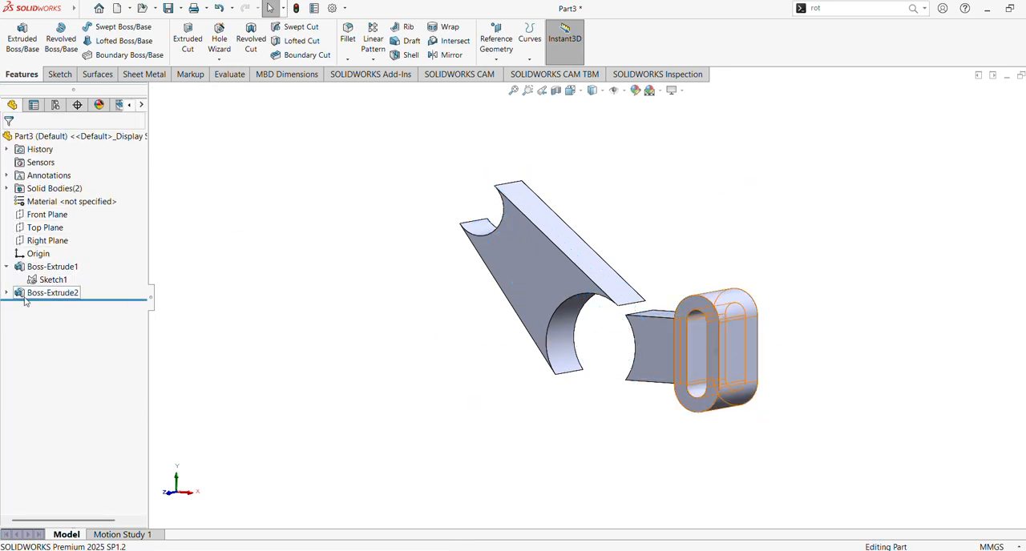
Step: Reuse Sketch1 to extrude the ring between the 14 mm and 22 mm circles 38 mm with the Mid Plane end condition
left_click(49, 281)
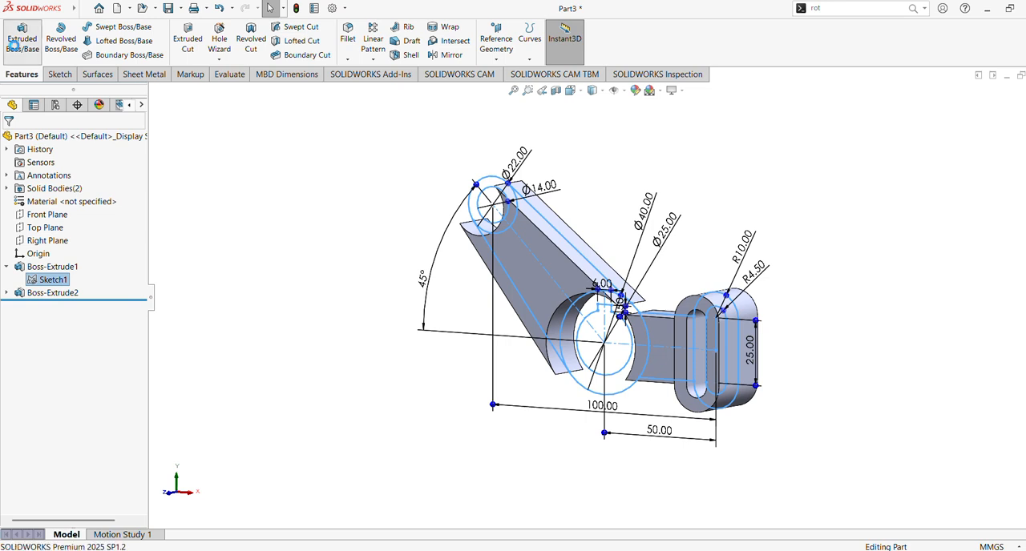
left_click(22, 38)
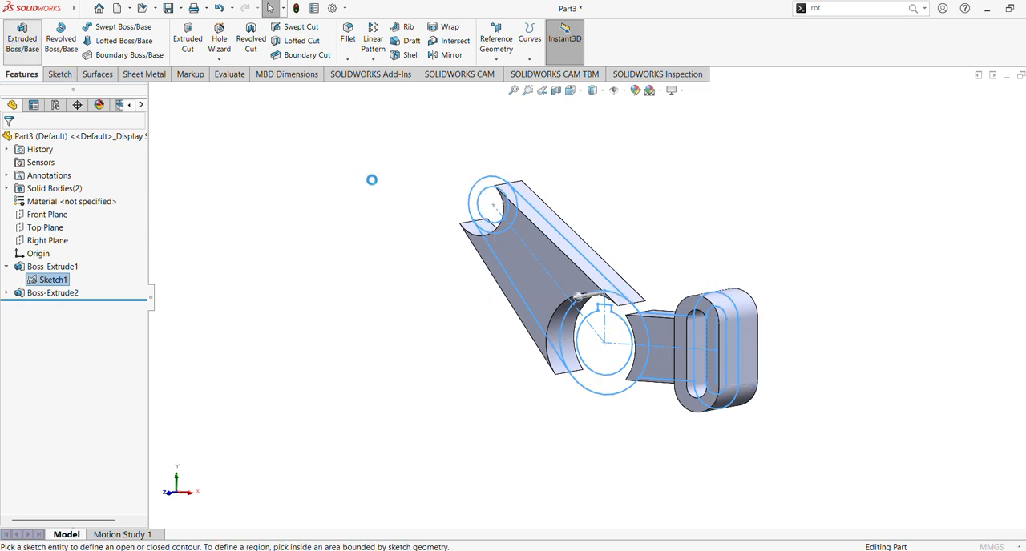
left_click(490, 190)
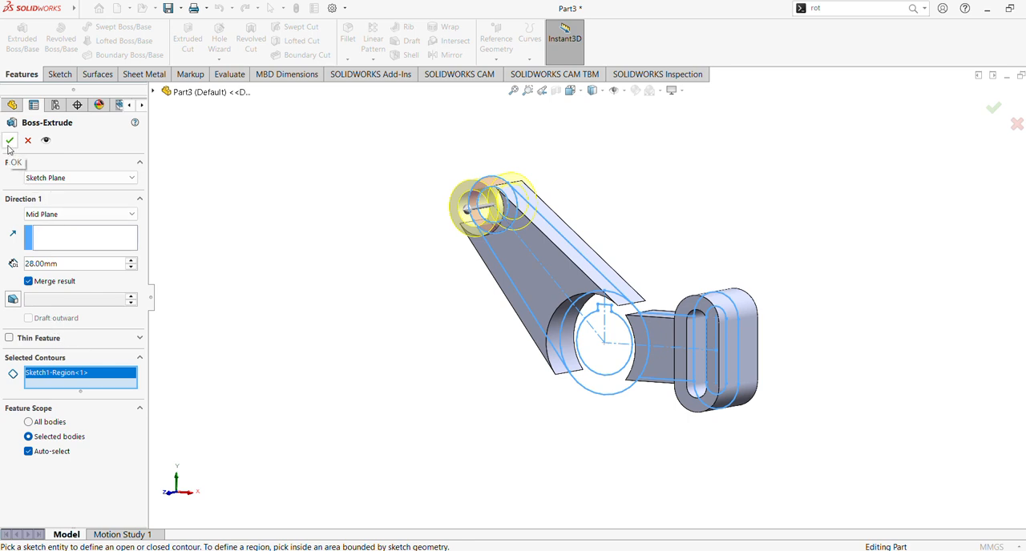
left_click(131, 262)
left_click(10, 141)
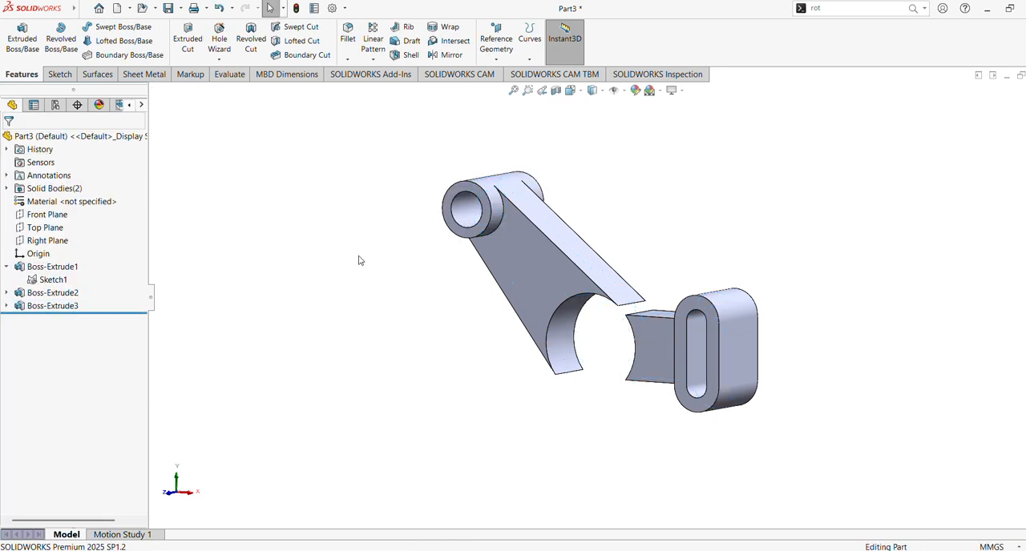
Step: Reuse Sketch1 to extrude the hub ring between the keyed 25 mm bore and the 40 mm circle, Blind 20 mm in Direction 1
left_click(51, 280)
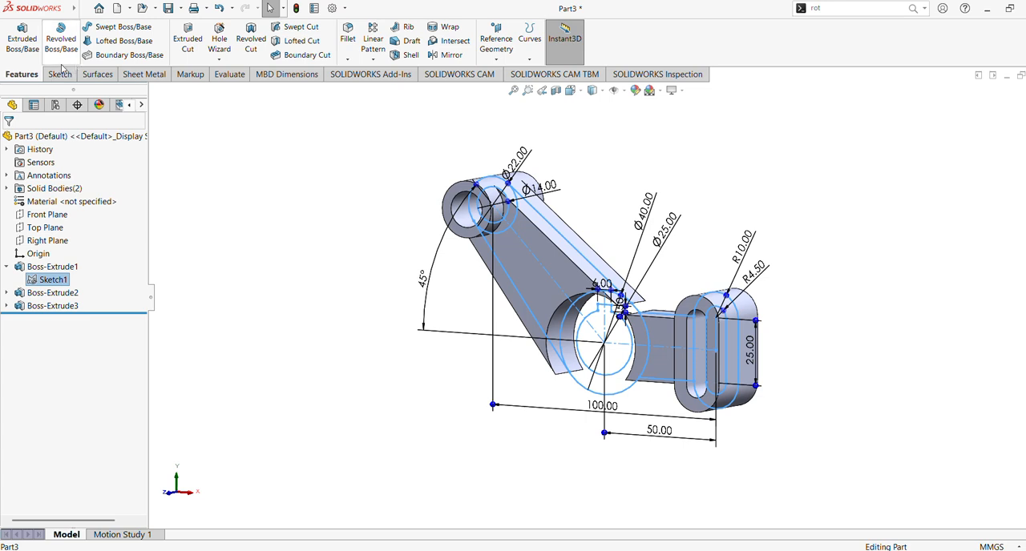
left_click(23, 39)
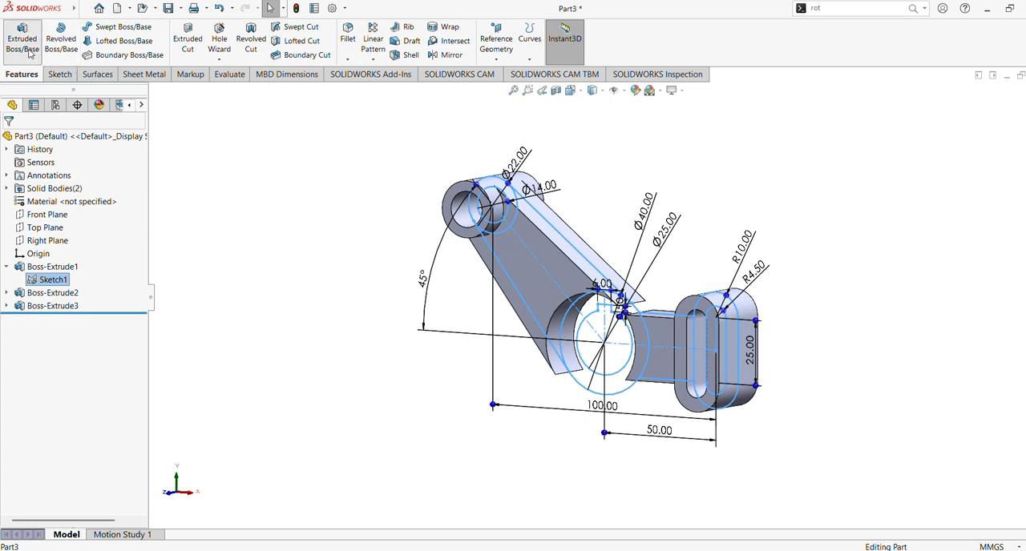
left_click(569, 331)
mouse_move(355, 332)
middle_mouse_down()
mouse_move(336, 316)
mouse_move(264, 315)
mouse_move(302, 304)
mouse_move(276, 299)
mouse_move(363, 263)
mouse_move(336, 329)
middle_mouse_up()
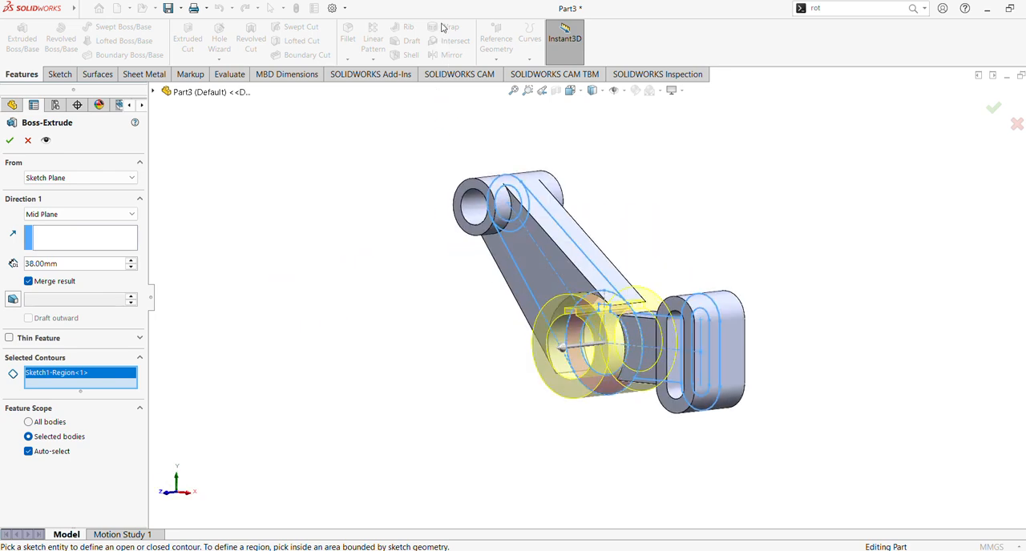
left_click(61, 215)
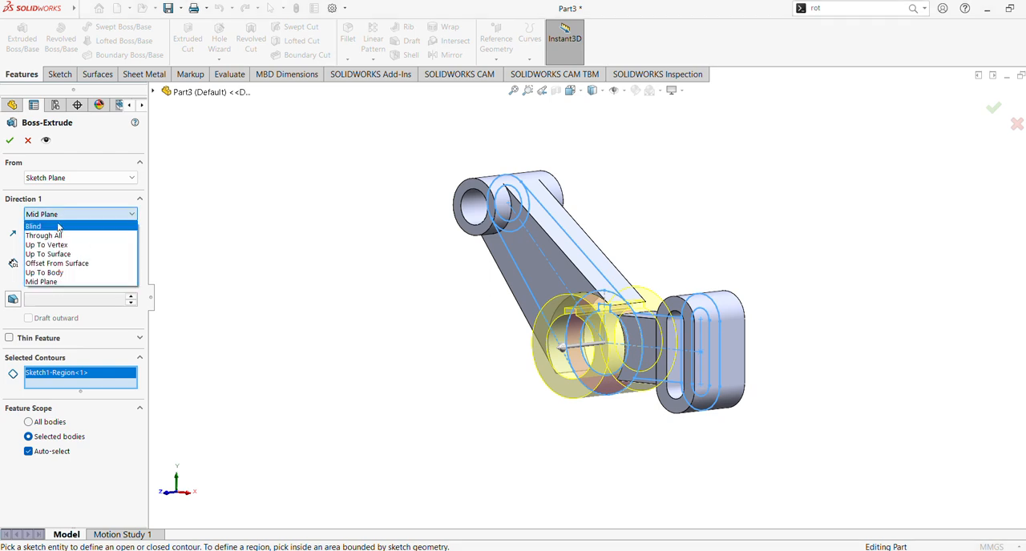
left_click(58, 227)
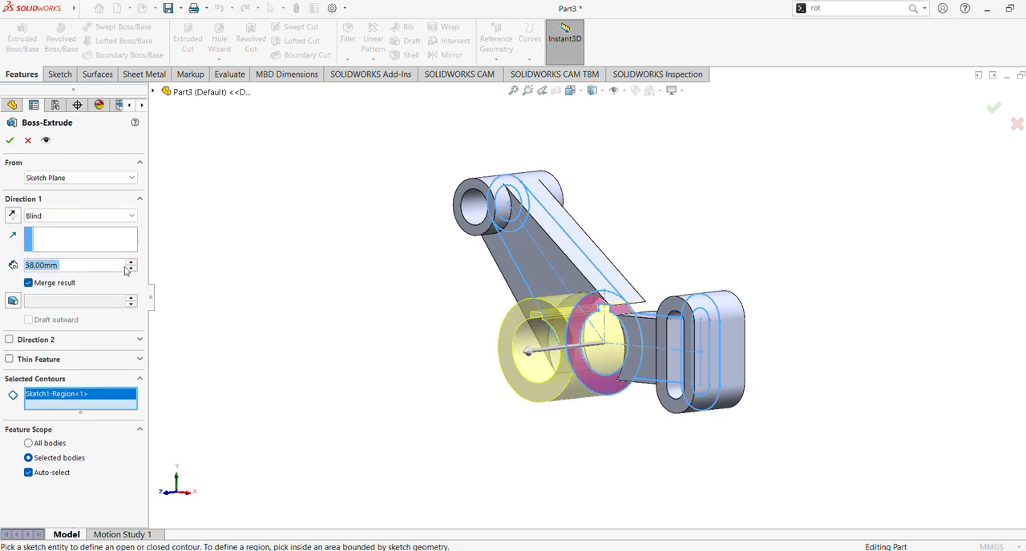
type("20")
key("Return")
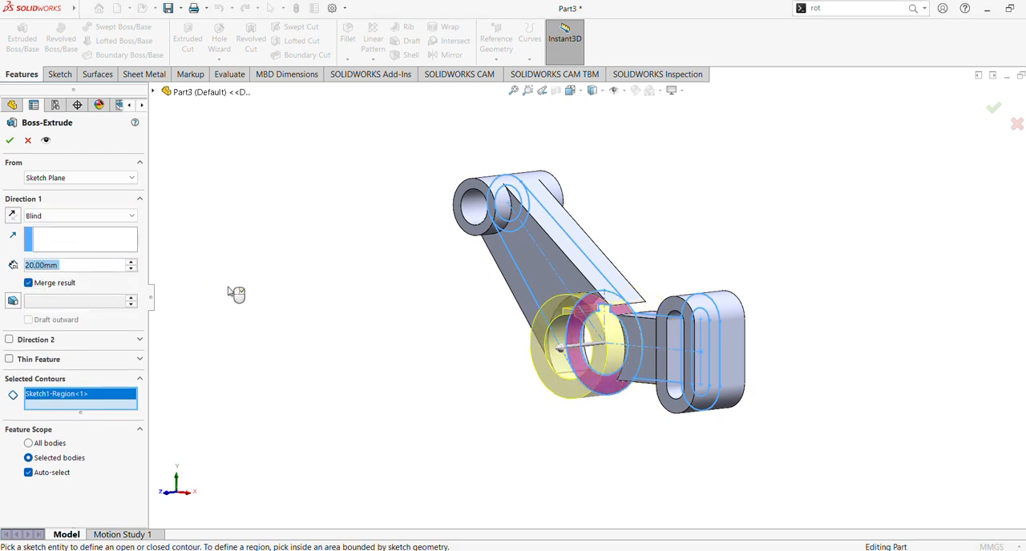
Step: Add a Blind Direction 2 of 25 mm to the hub ring extrusion and finish the feature
left_click(9, 341)
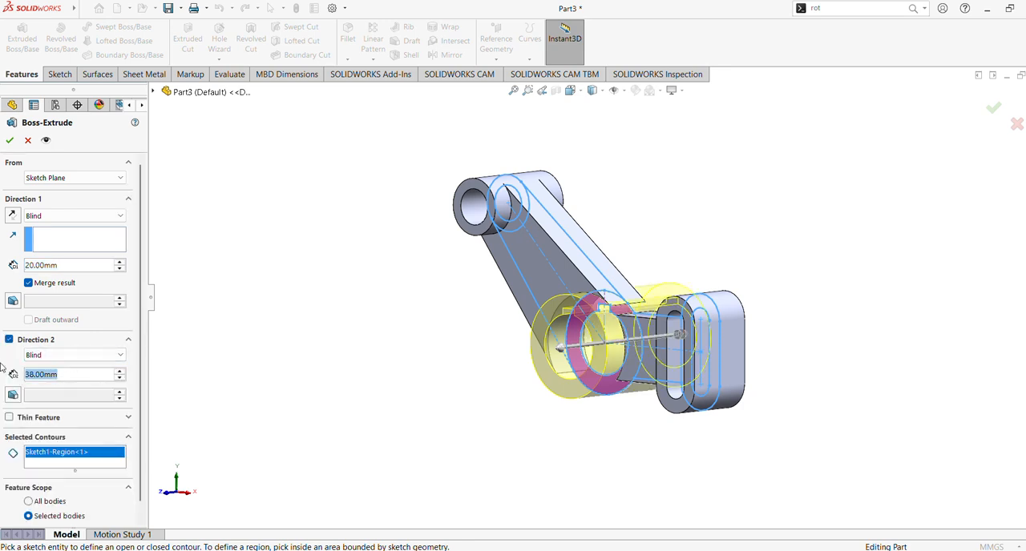
type("25")
key("Return")
key("ctrl+4")
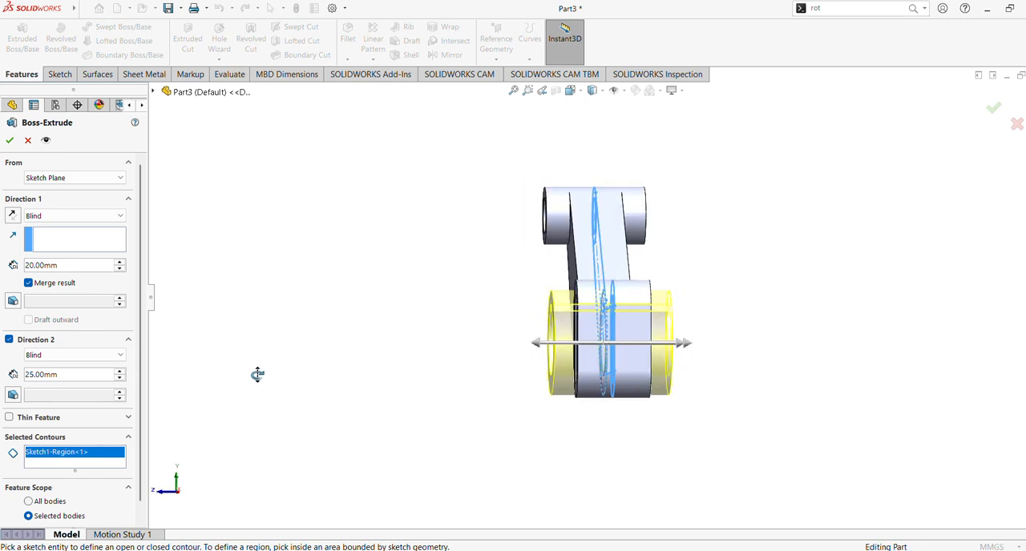
left_click(10, 141)
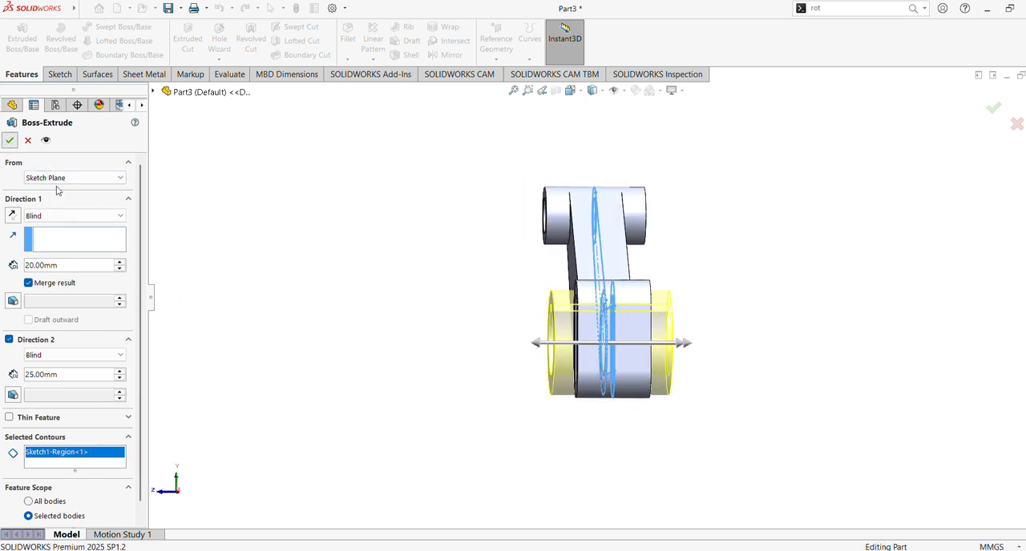
middle_click_drag(320, 340, 372, 373)
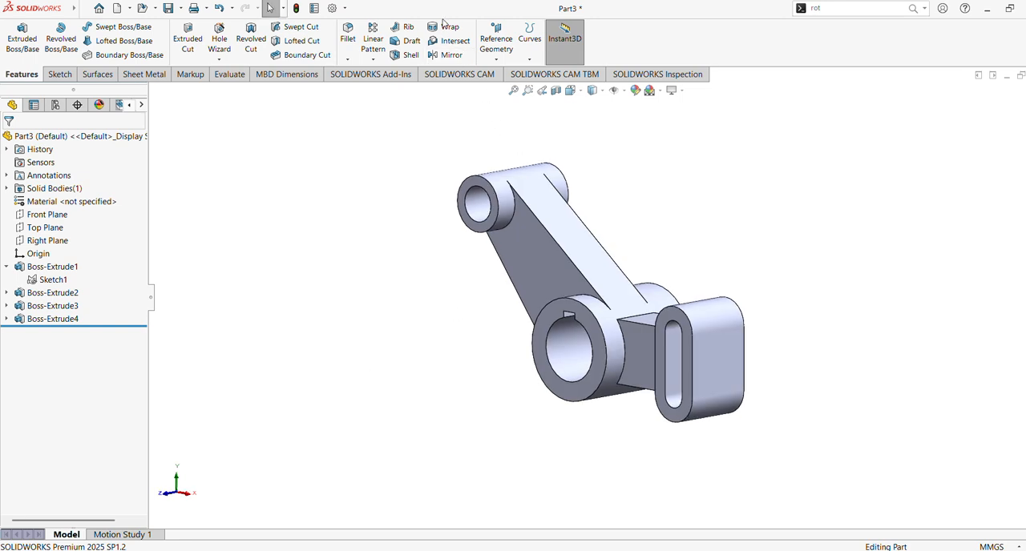
left_click(63, 319)
left_click(81, 286)
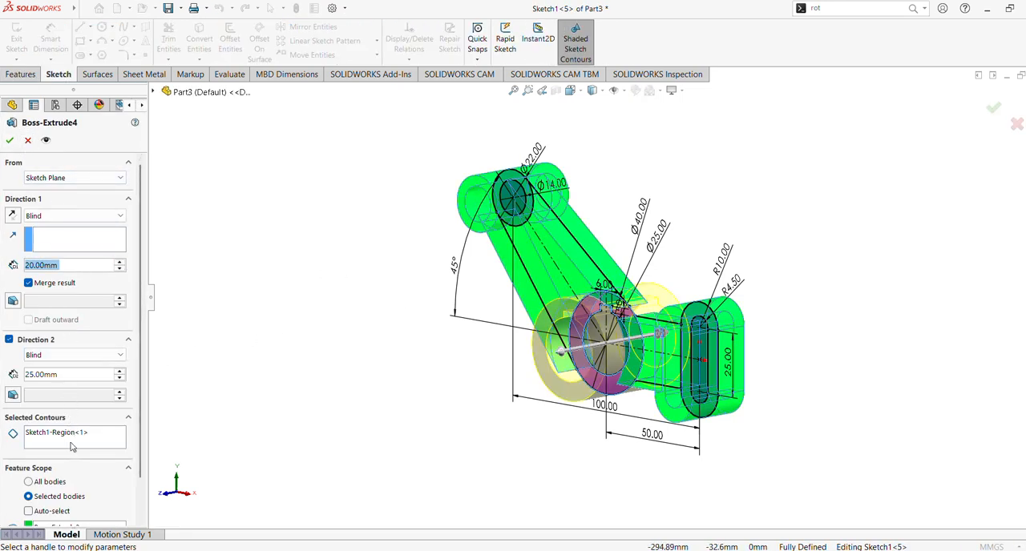
left_click(73, 446)
scroll(72, 447, "down", 2)
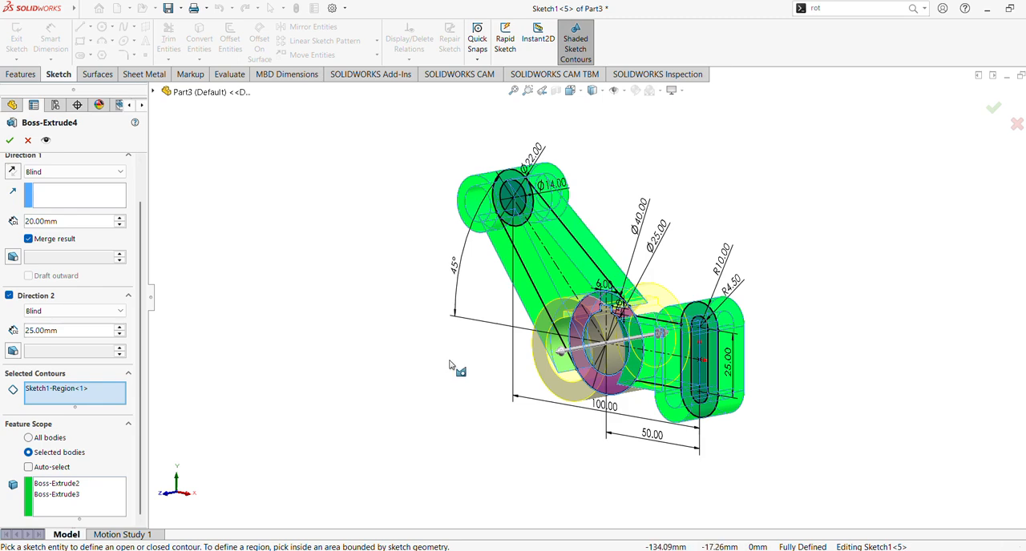
middle_click_drag(454, 360, 486, 342)
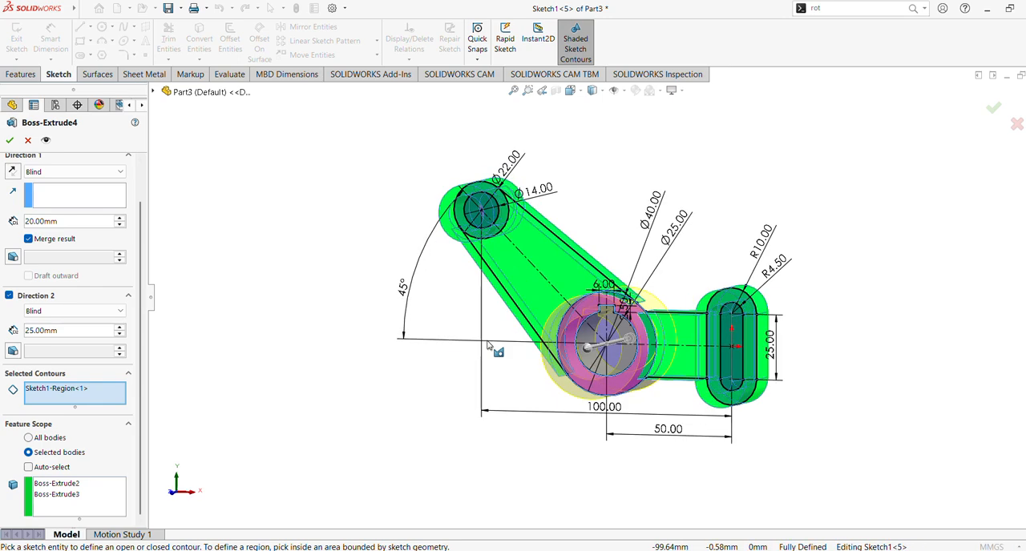
left_click(27, 141)
Step: Edit Boss-Extrude4 and add the inner keyed bore region to its selected contours, making the hub solid
right_click(34, 319)
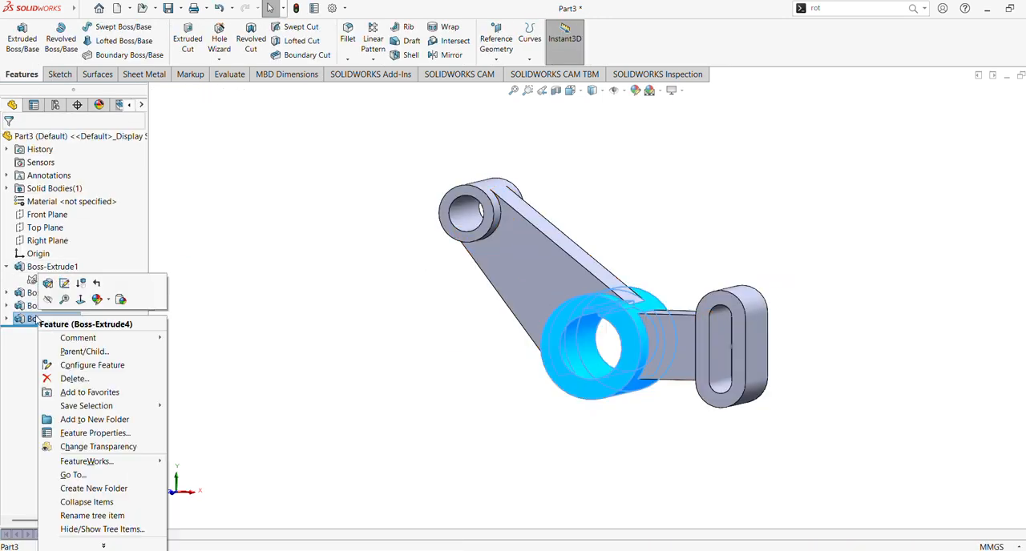
left_click(48, 284)
left_click(80, 445)
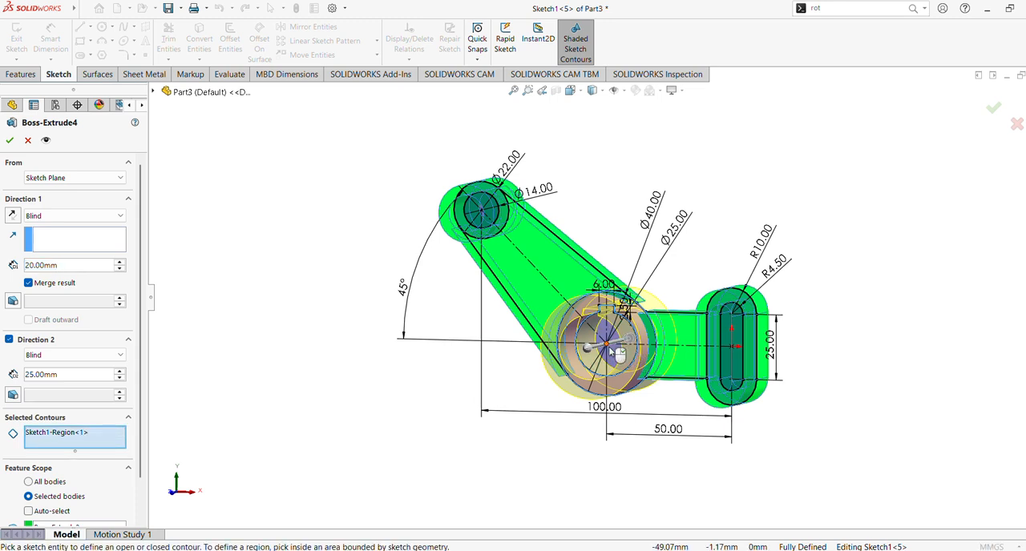
left_click(611, 351)
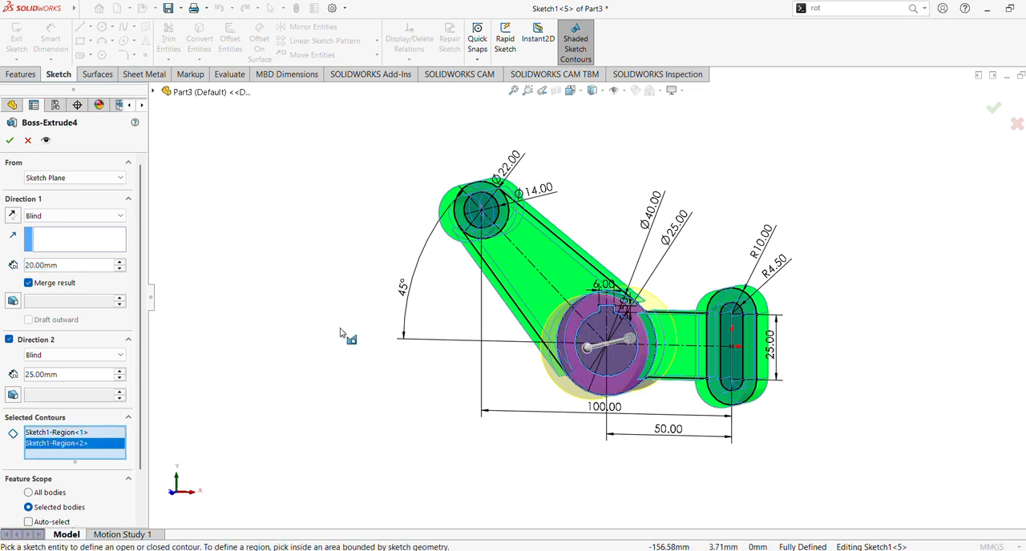
middle_click_drag(603, 347, 282, 303)
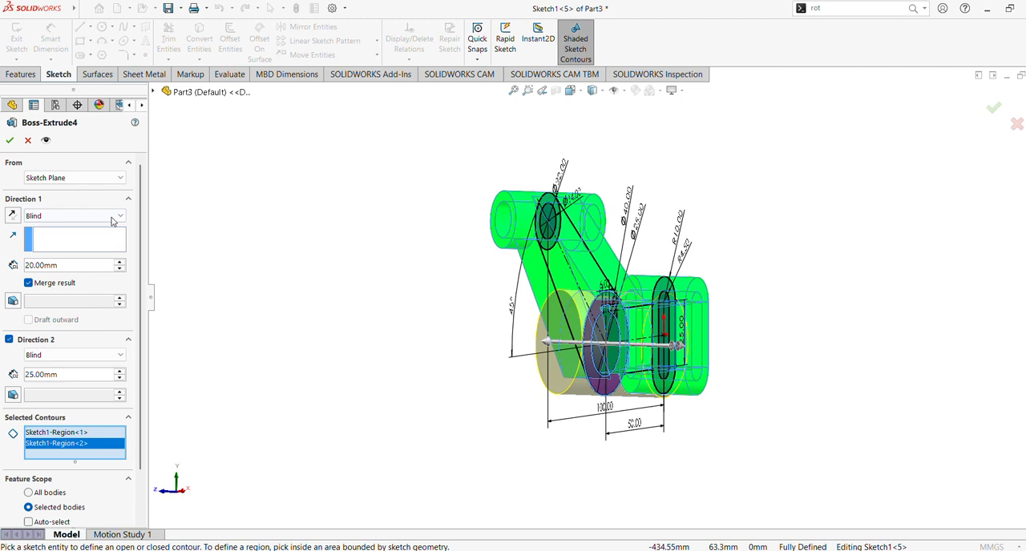
left_click(9, 140)
scroll(380, 258, "down", 1)
mouse_move(379, 258)
middle_mouse_down()
mouse_move(373, 252)
mouse_move(394, 261)
middle_mouse_up()
left_click(53, 280)
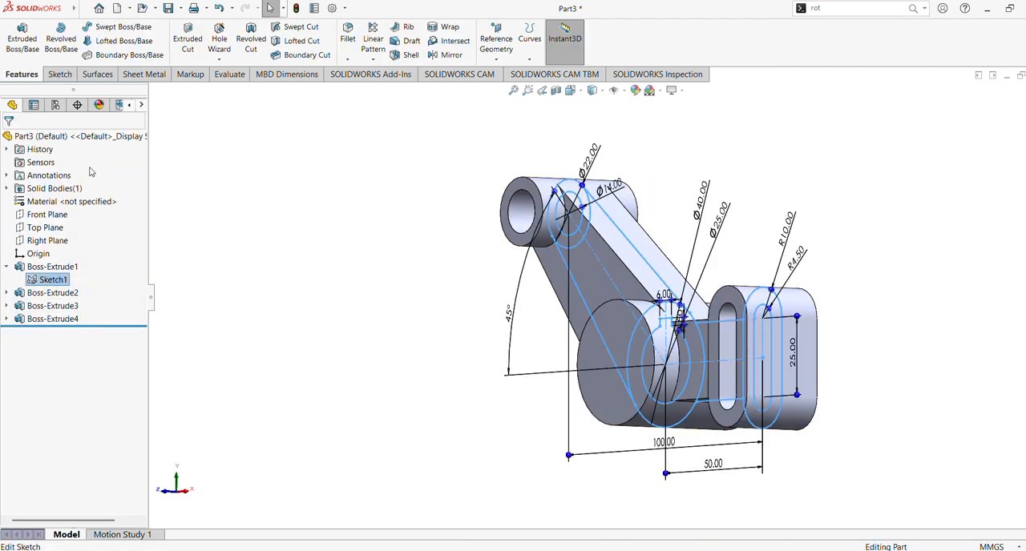
left_click(188, 38)
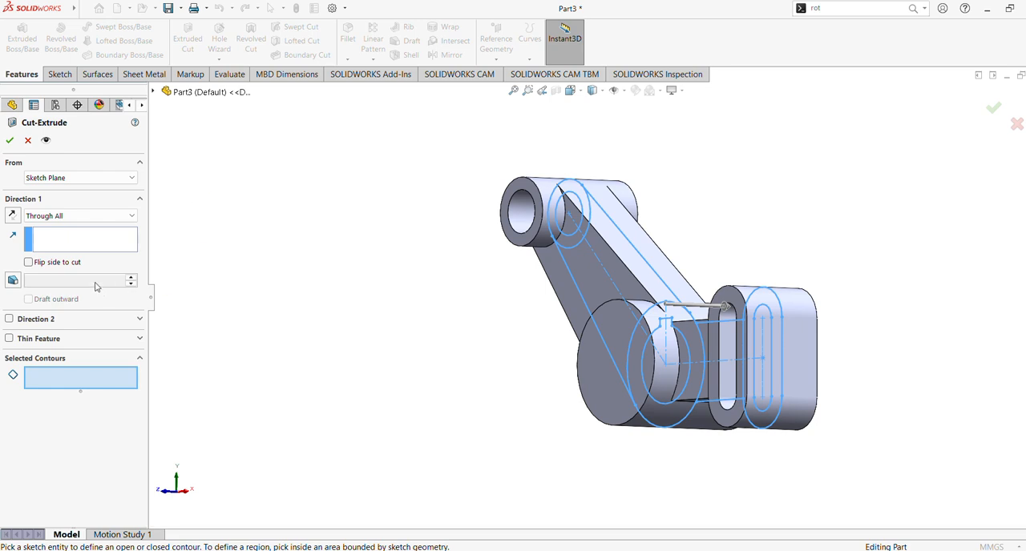
middle_click_drag(194, 275, 223, 272)
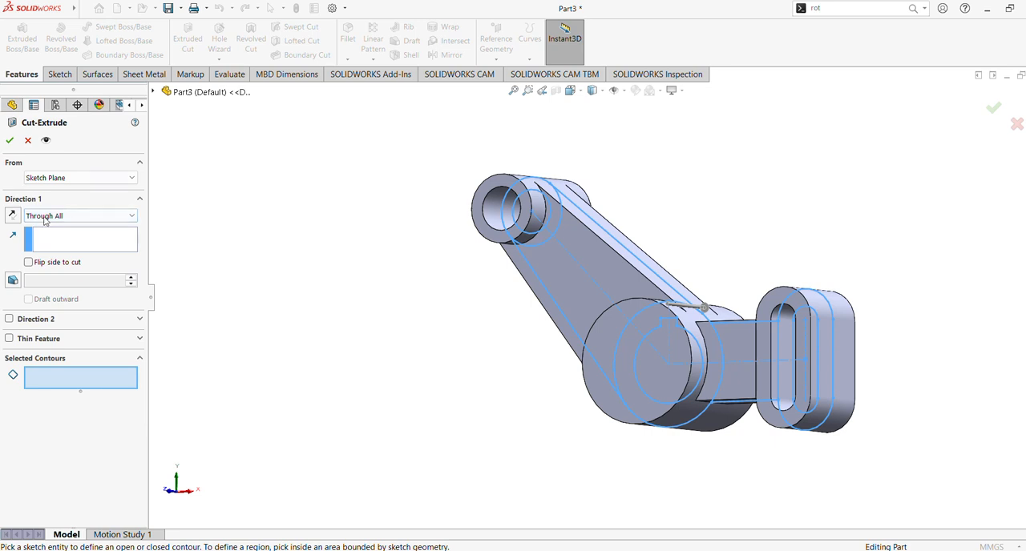
left_click(27, 140)
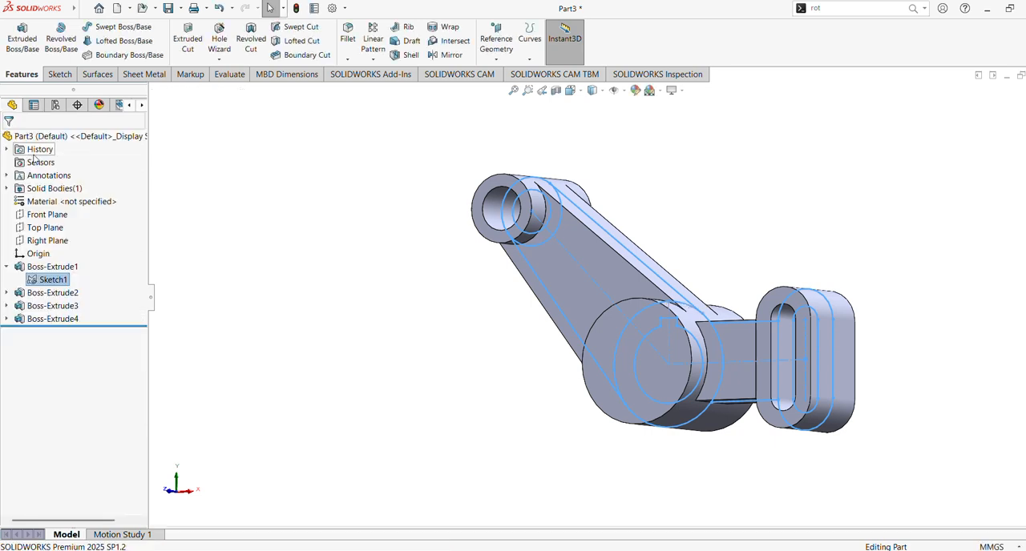
Step: Cut the keyed bore contour of Sketch1 into the hub with the Through All end condition and the direction reversed
left_click(7, 320)
left_click(48, 331)
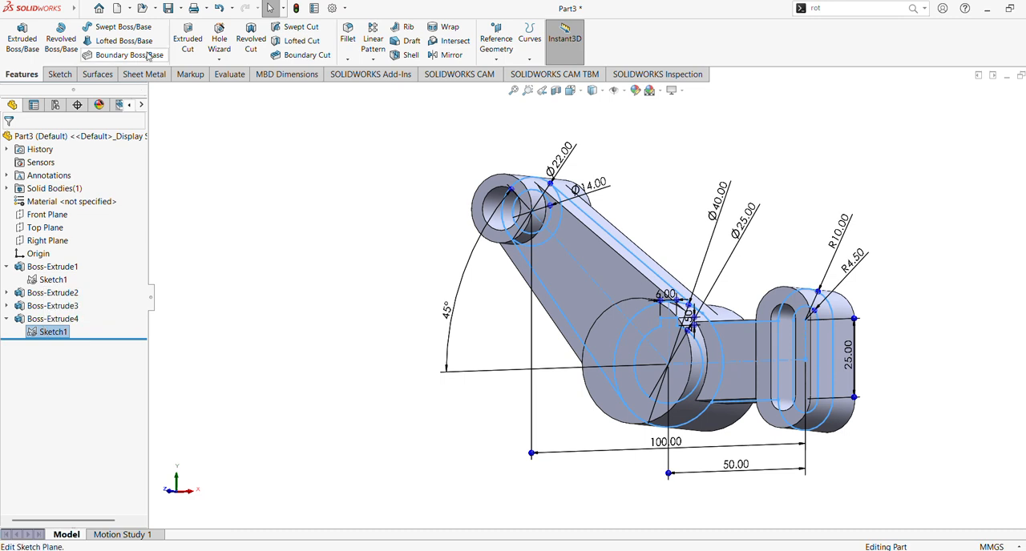
left_click(187, 38)
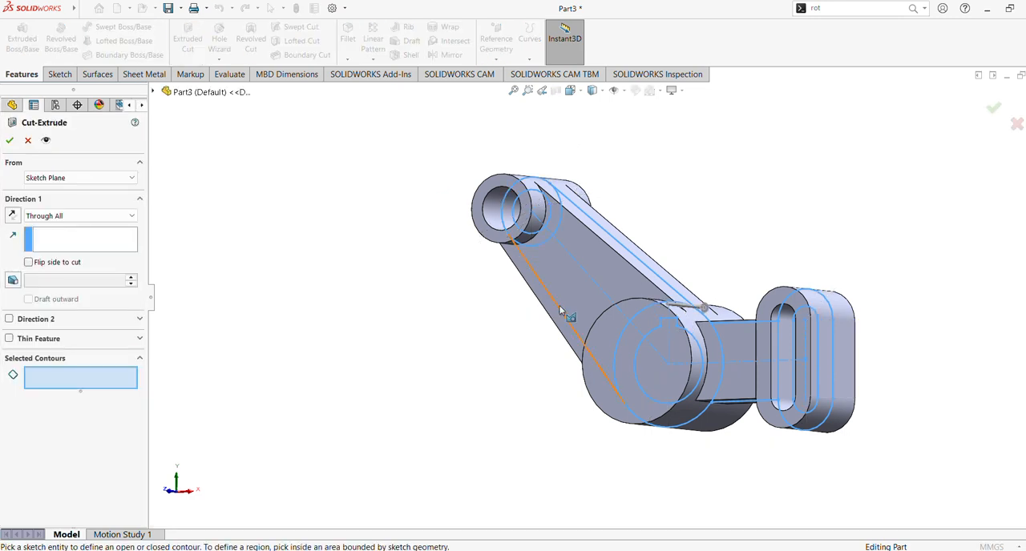
left_click(634, 361)
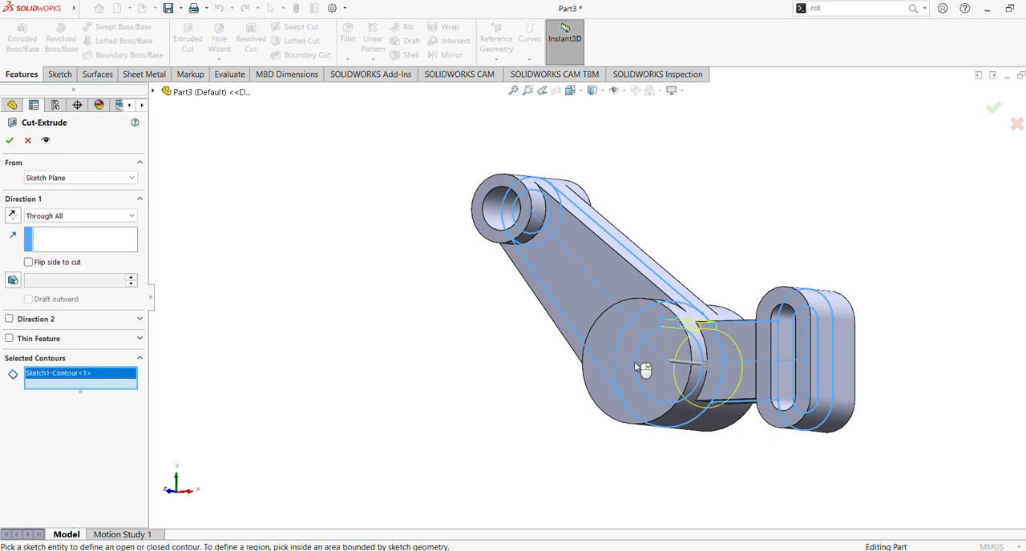
mouse_move(634, 362)
middle_mouse_down()
mouse_move(532, 350)
mouse_move(461, 375)
mouse_move(537, 382)
mouse_move(528, 378)
middle_mouse_up()
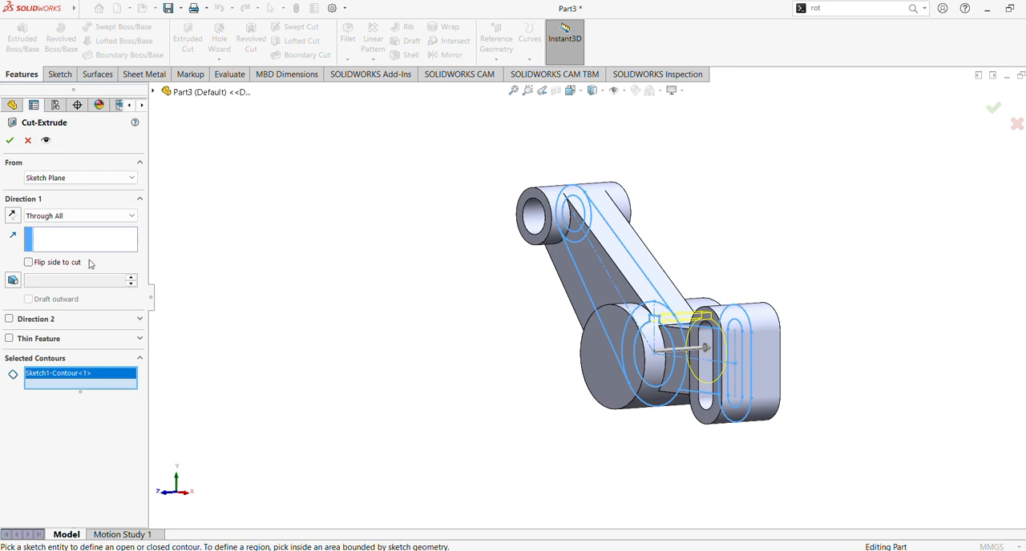
left_click(11, 217)
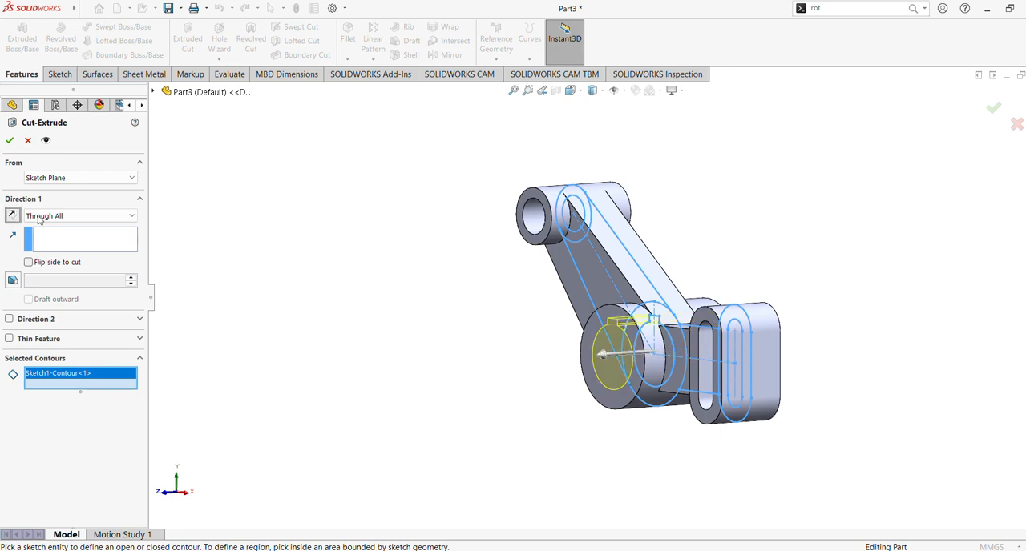
middle_click_drag(213, 257, 177, 235)
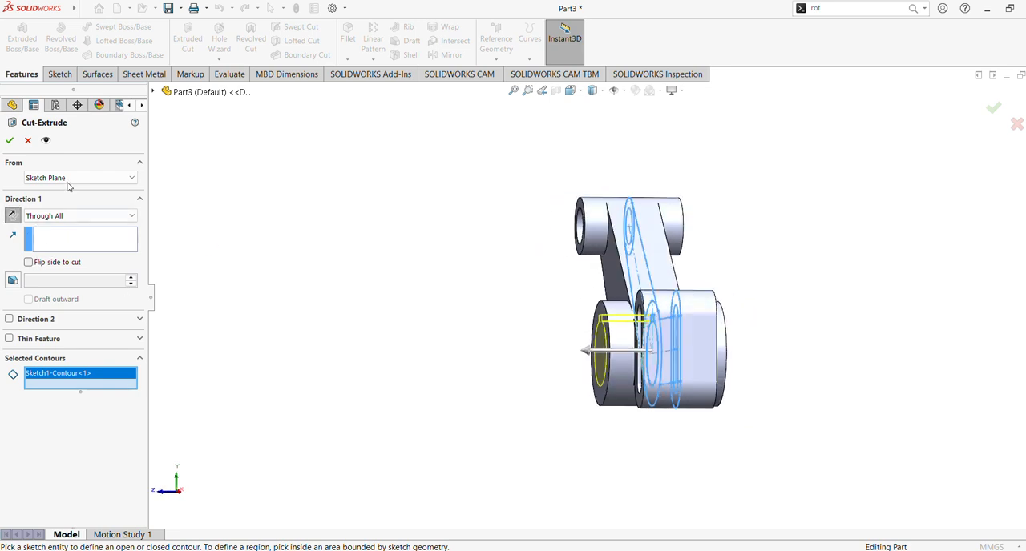
left_click(9, 141)
middle_click_drag(296, 245, 372, 264)
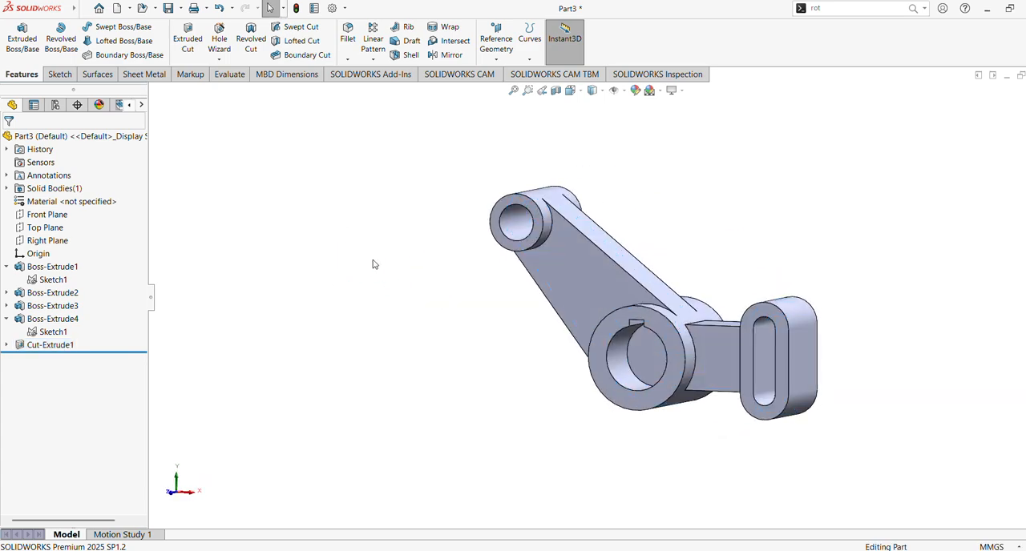
left_click(513, 90)
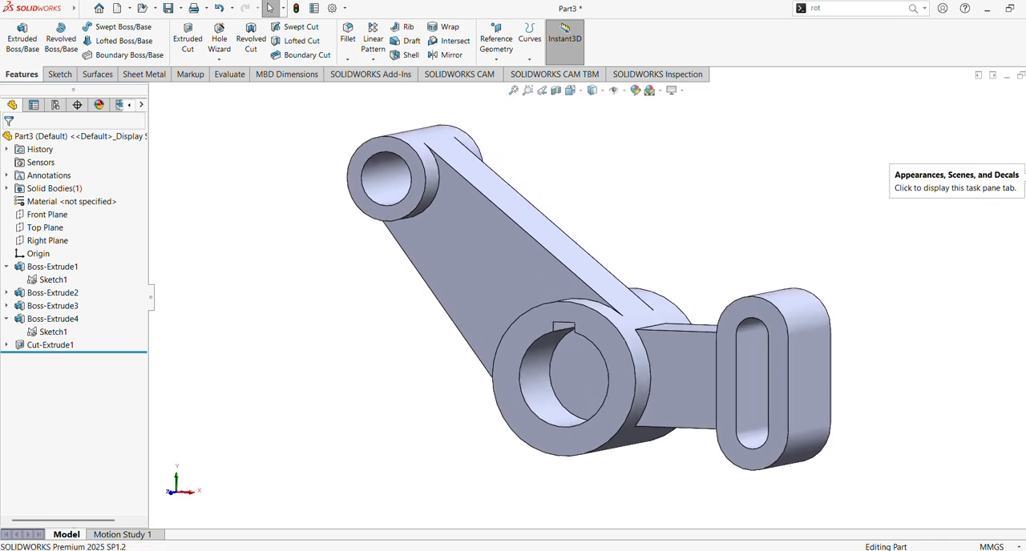
Step: Apply the cast iron appearance from the Metal > Iron library to the whole part
left_click(1018, 171)
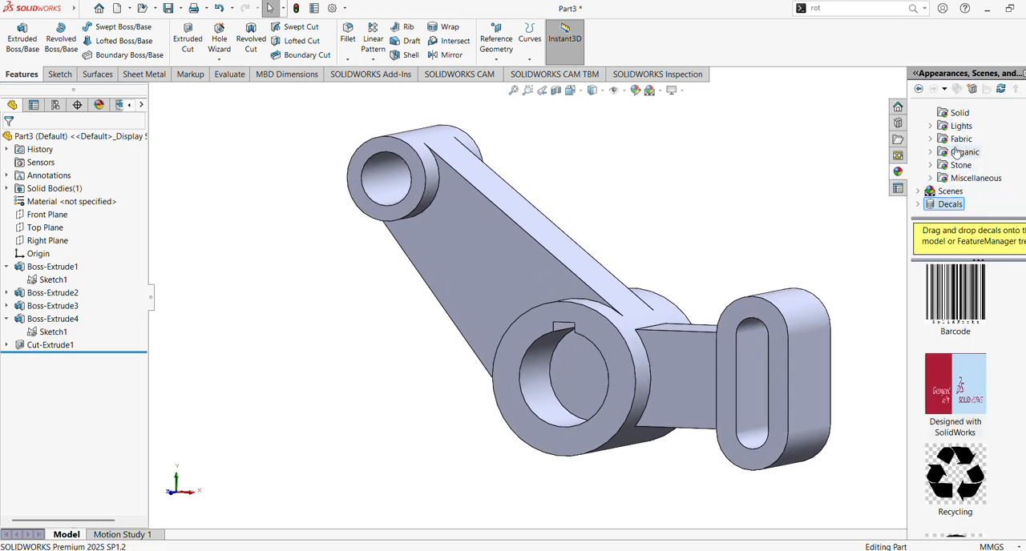
scroll(946, 152, "up", 3)
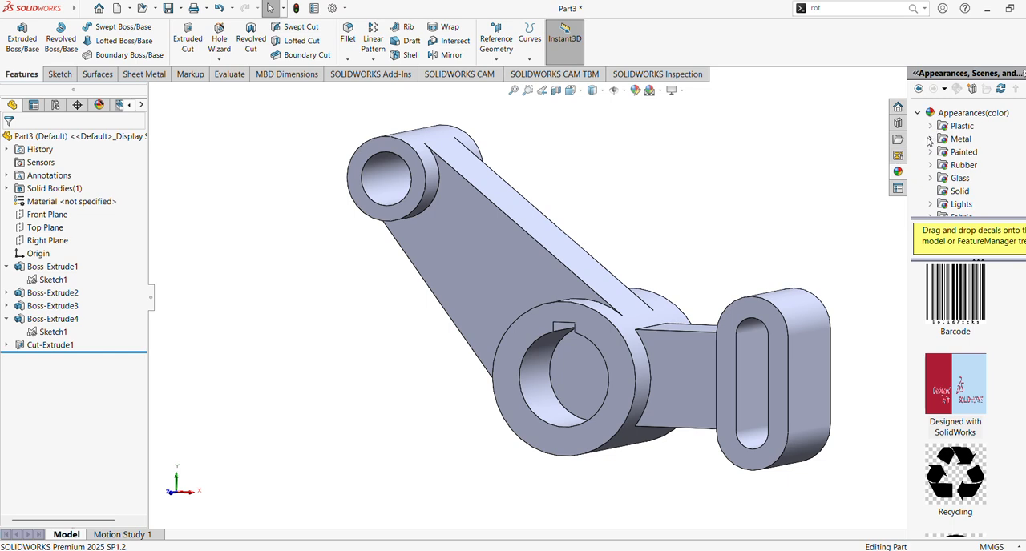
left_click(929, 139)
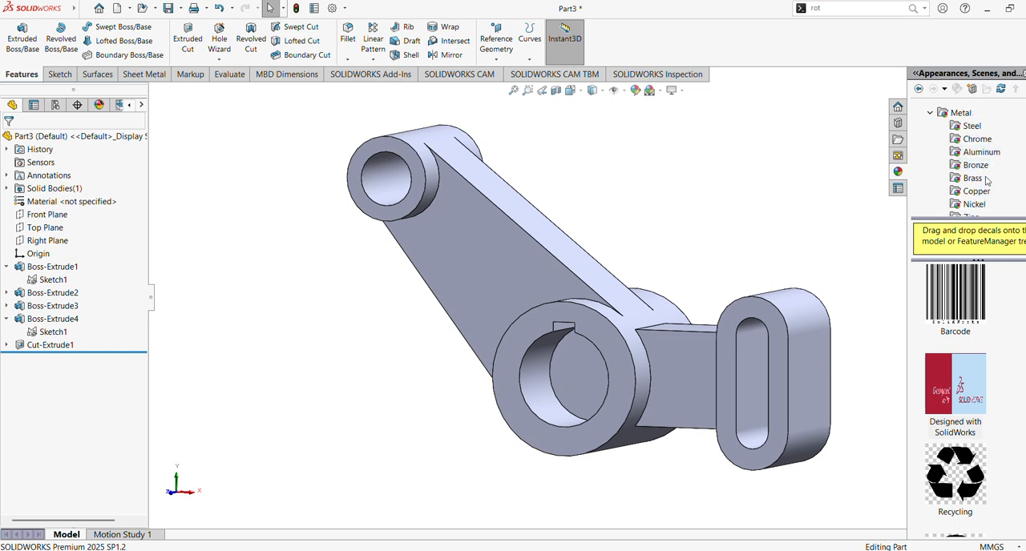
scroll(986, 180, "down", 2)
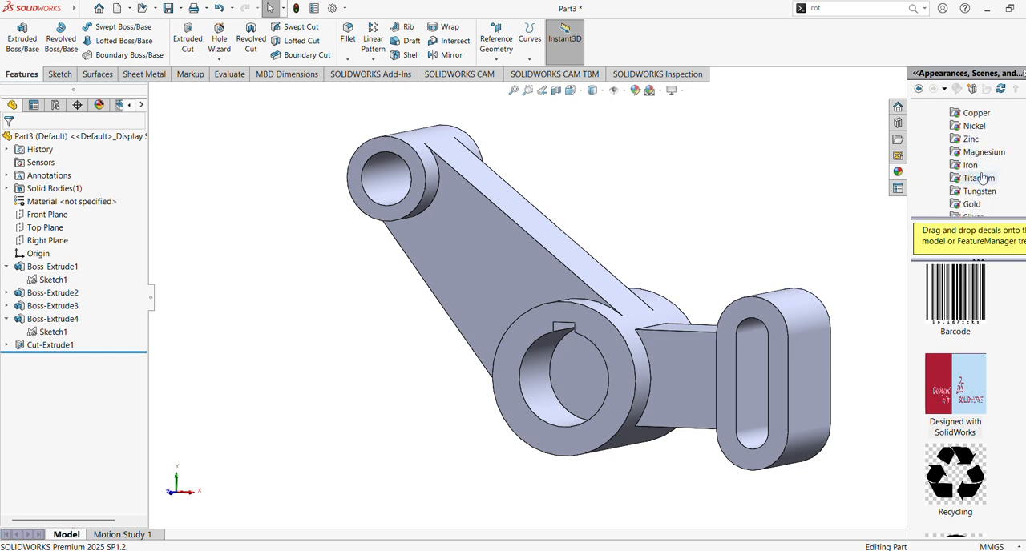
left_click(971, 165)
scroll(978, 438, "down", 1)
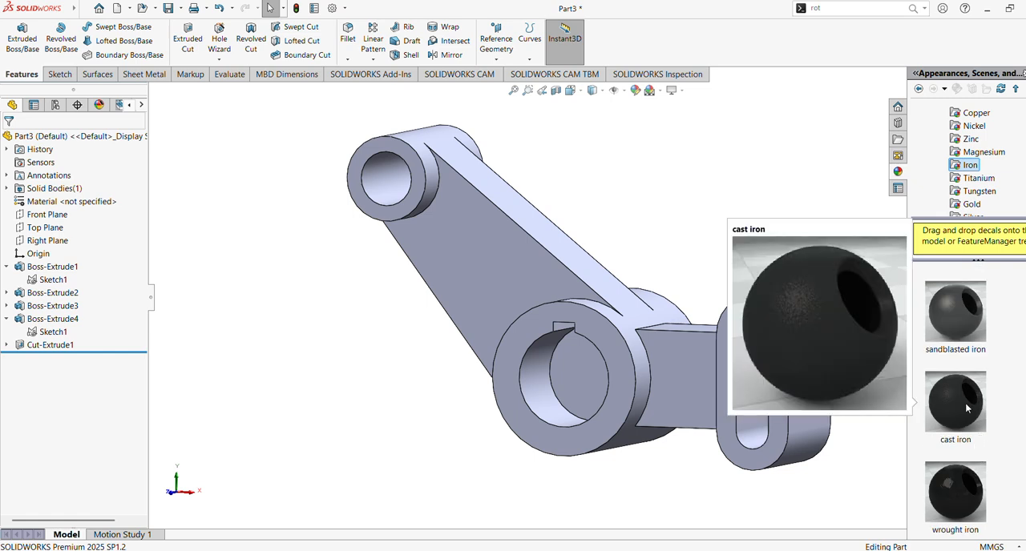
double_click(967, 408)
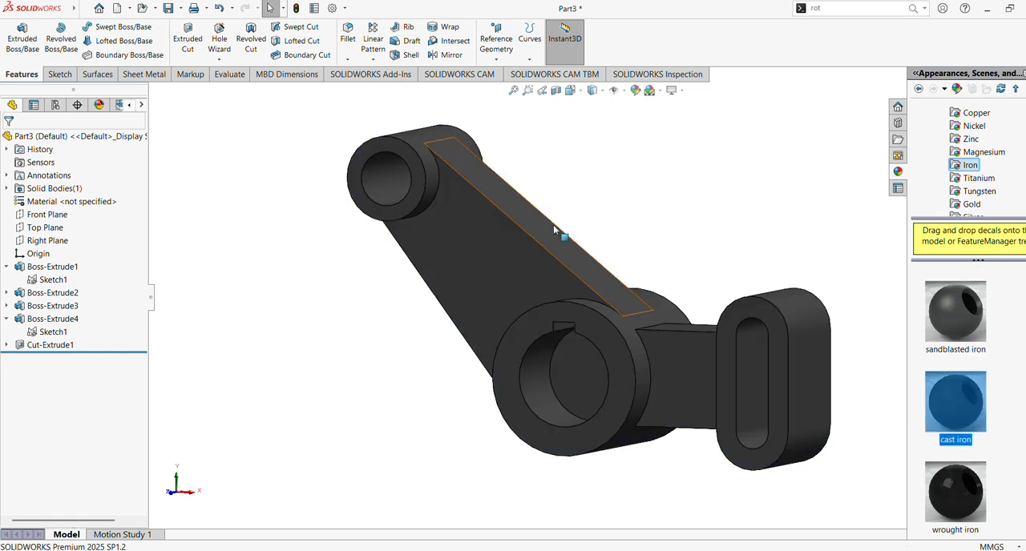
Step: Change the colour of the whole part's cast iron appearance to light red from the standard palette
left_click(641, 91)
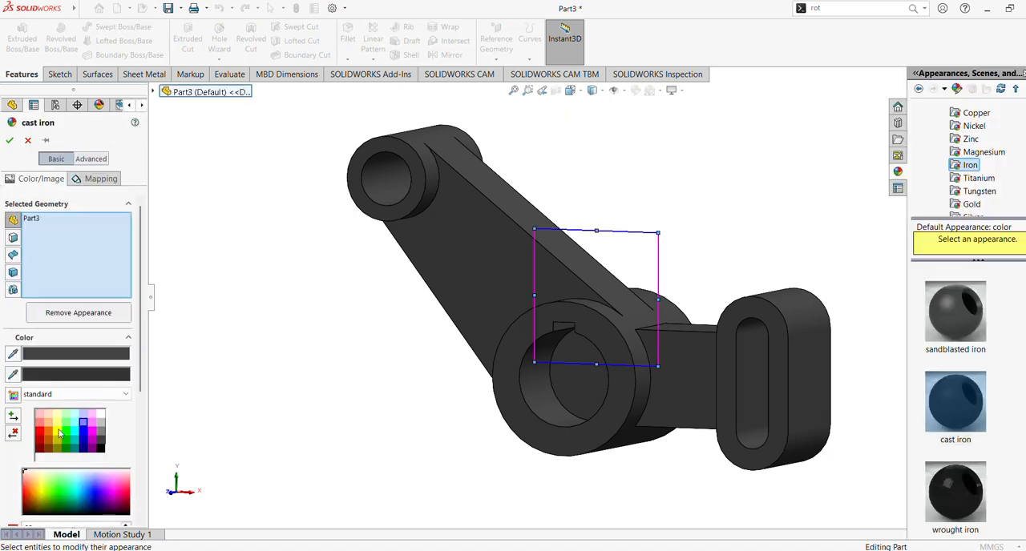
left_click(40, 425)
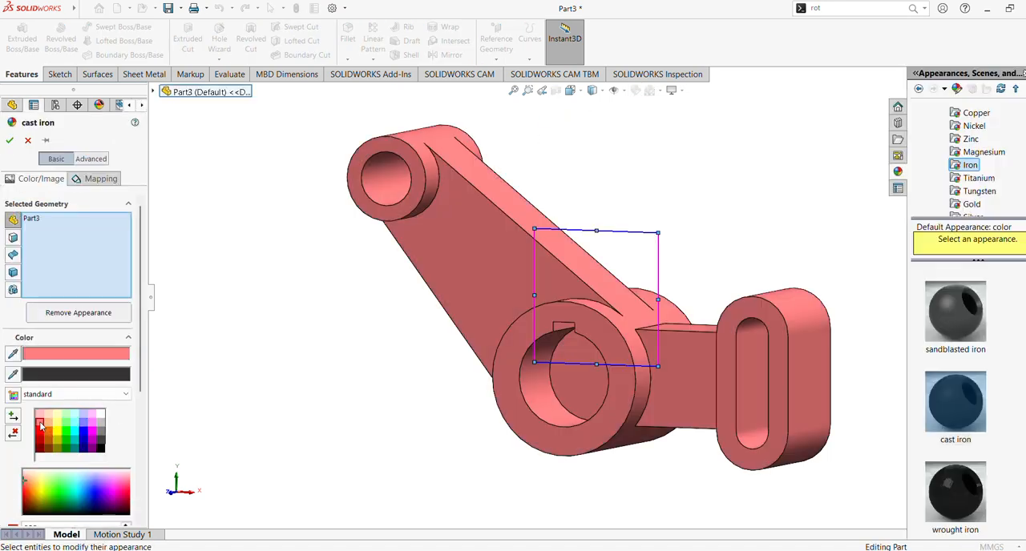
left_click(10, 142)
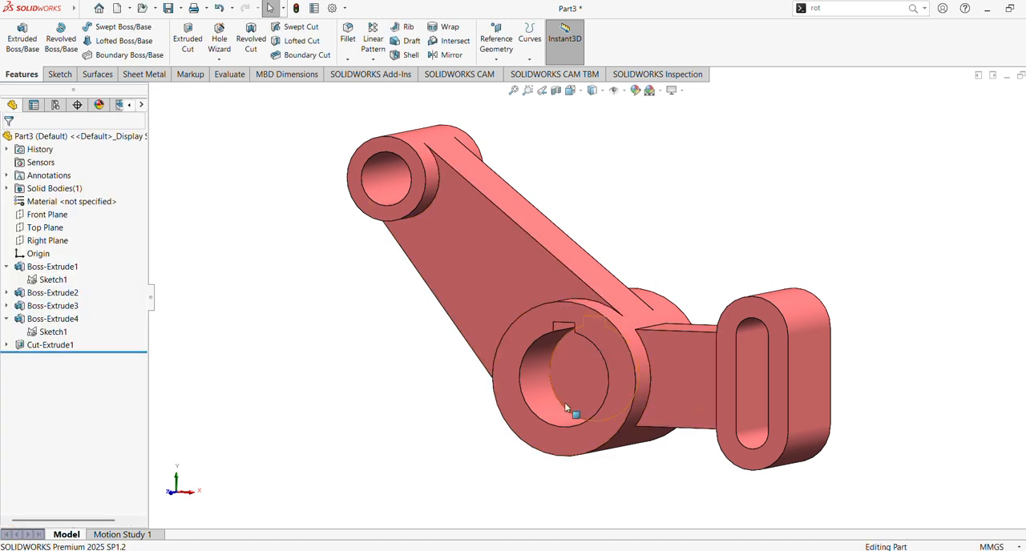
Step: Give the keyed bore feature Cut-Extrude1 a light violet-blue colour from the standard palette
left_click(528, 399)
left_click(406, 340)
left_click(50, 345)
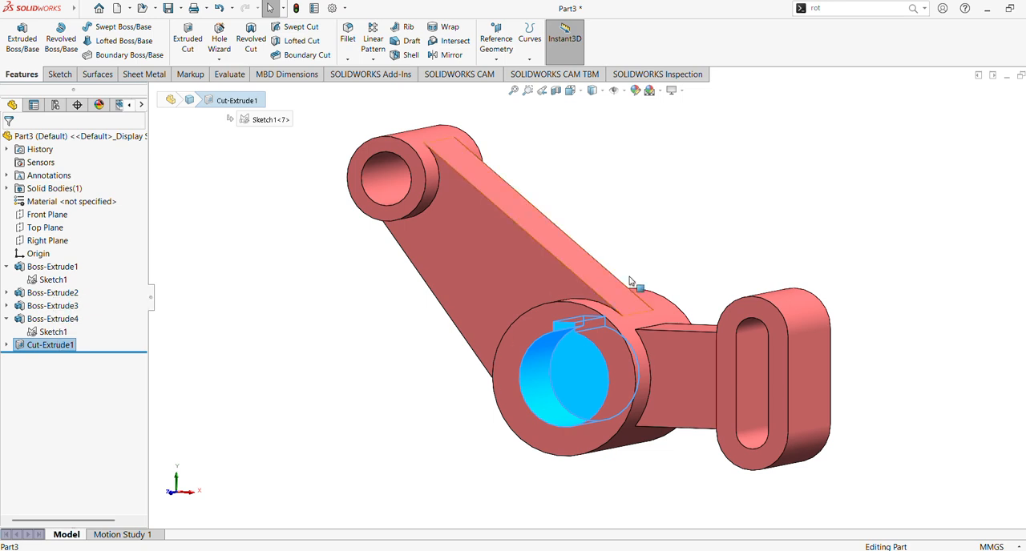
left_click(635, 90)
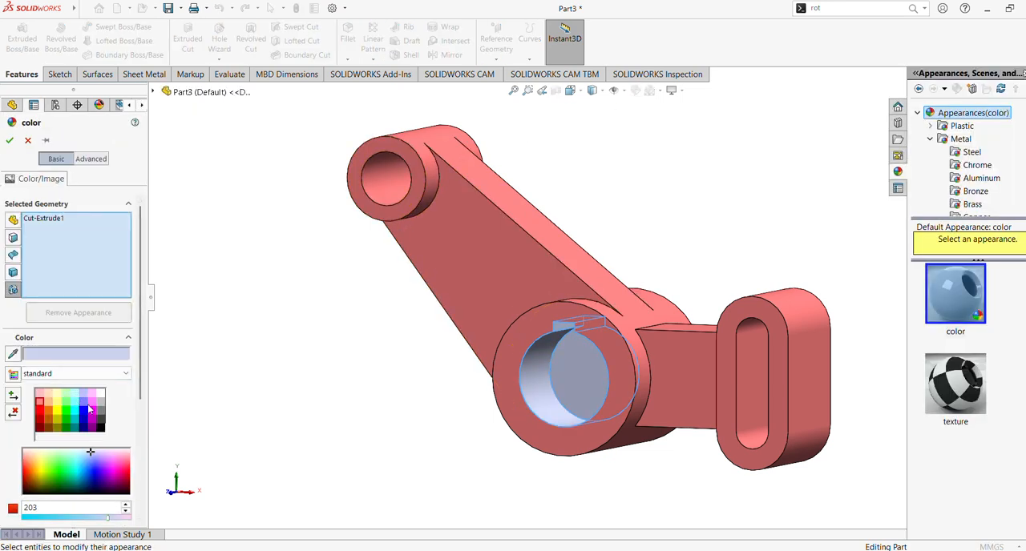
left_click(84, 403)
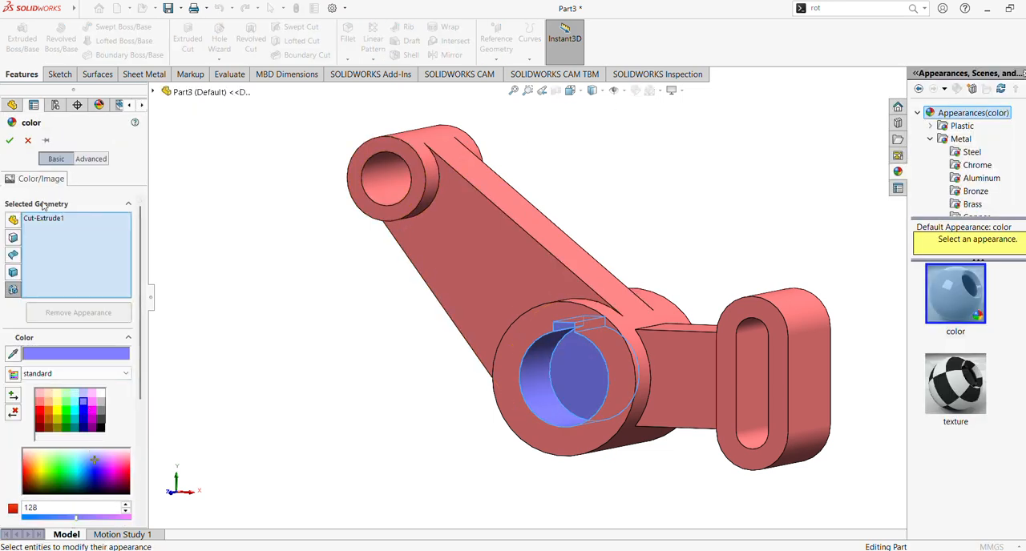
left_click(10, 140)
Step: Colour the small boss's bore face and all four inner faces of the slot the same light violet-blue as the keyed bore
left_click(375, 188)
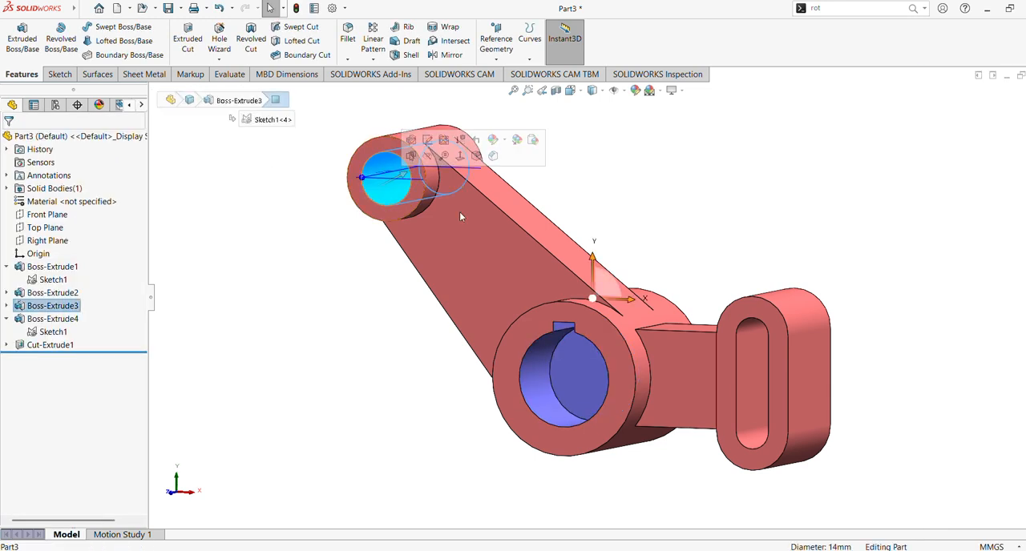
left_click(750, 400, "ctrl")
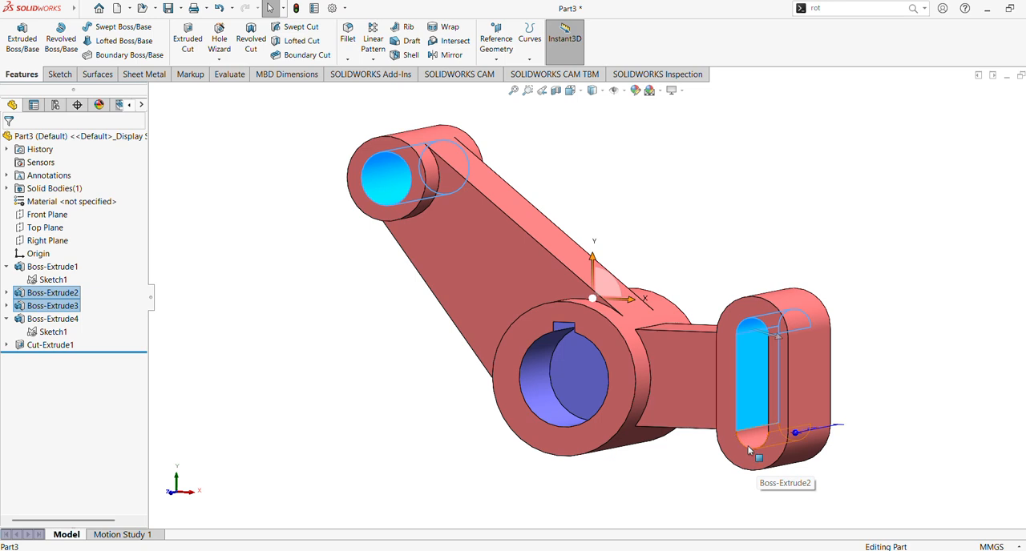
middle_click_drag(617, 434, 690, 418)
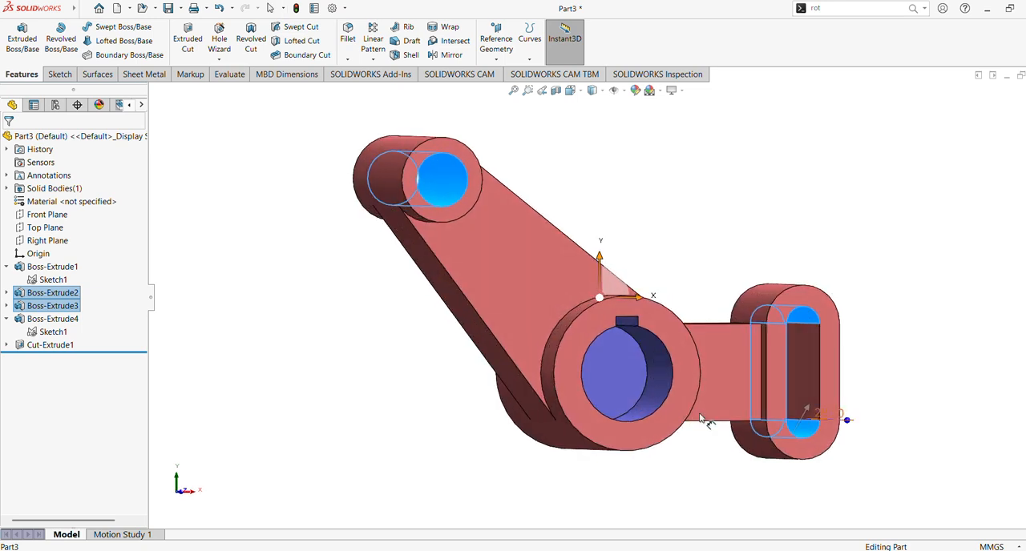
left_click(807, 369, "ctrl")
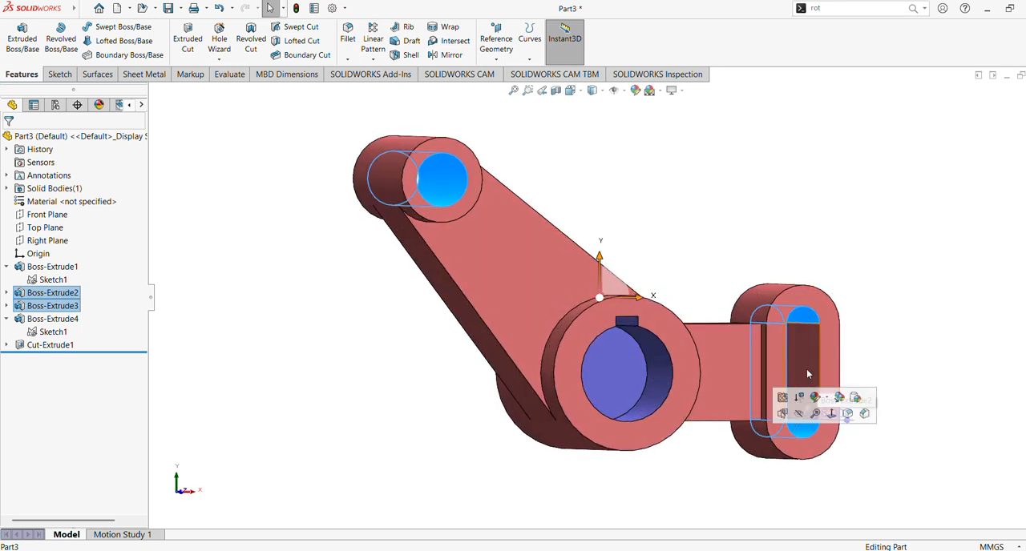
middle_click_drag(882, 364, 795, 394)
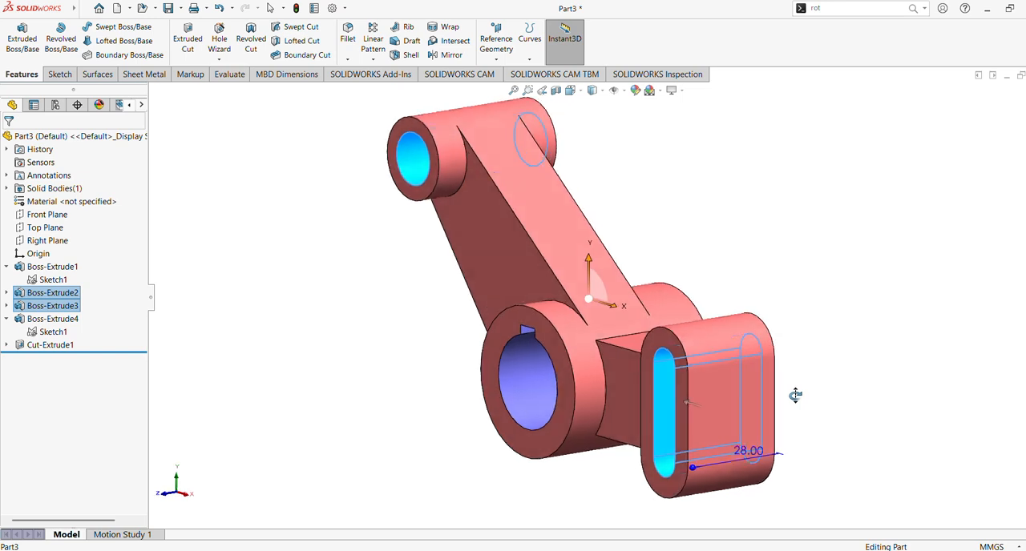
left_click(634, 90)
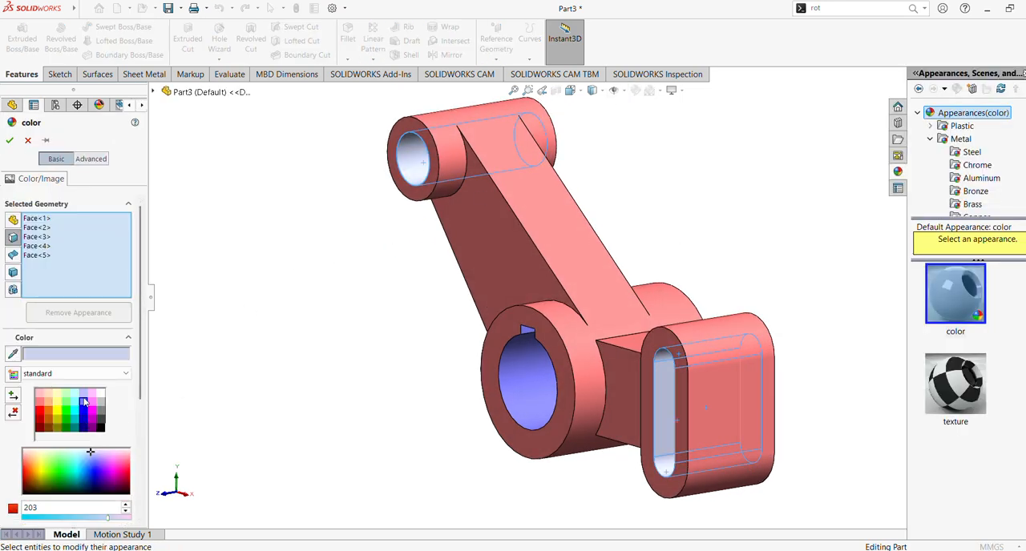
left_click(84, 402)
left_click(10, 141)
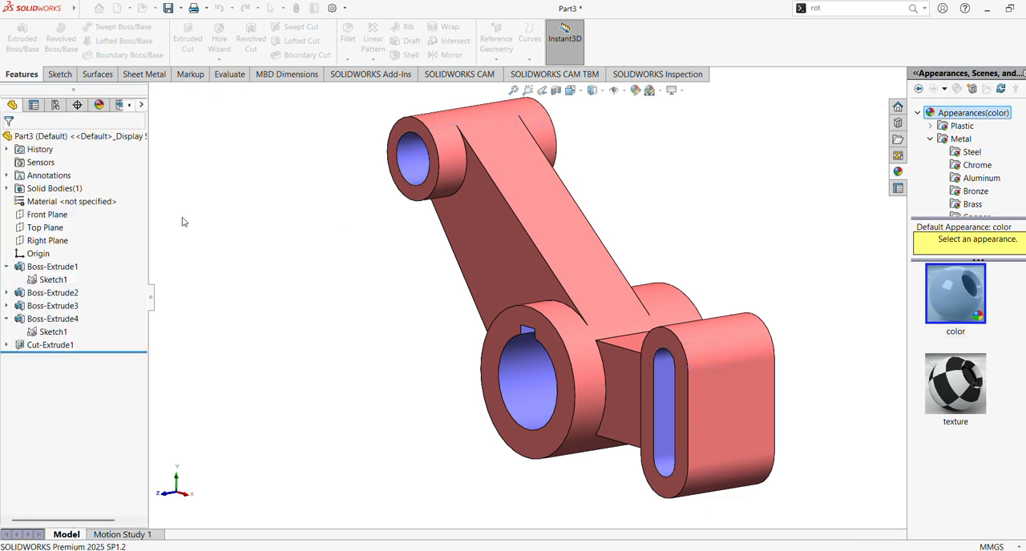
middle_click_drag(268, 295, 323, 242)
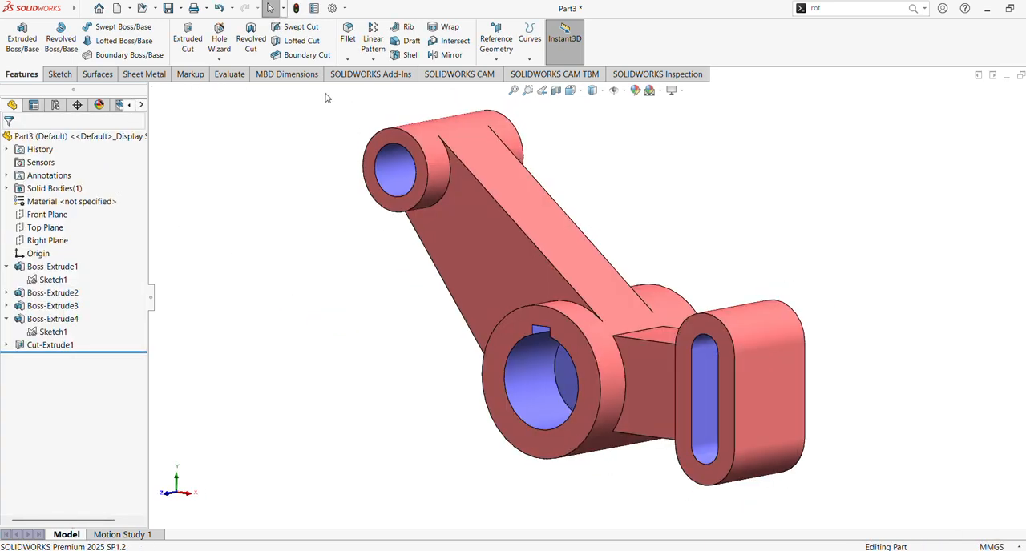
left_click(348, 35)
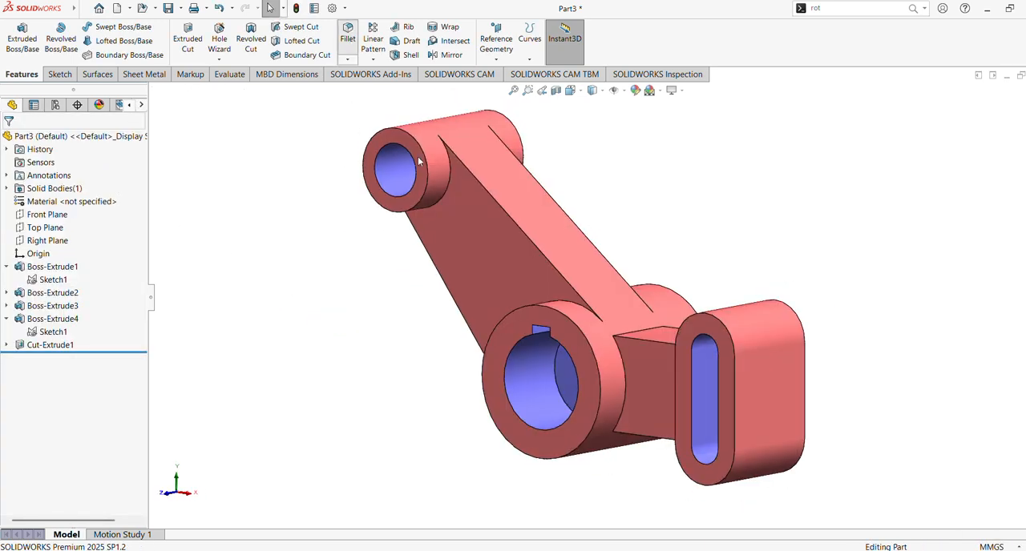
left_click(448, 190)
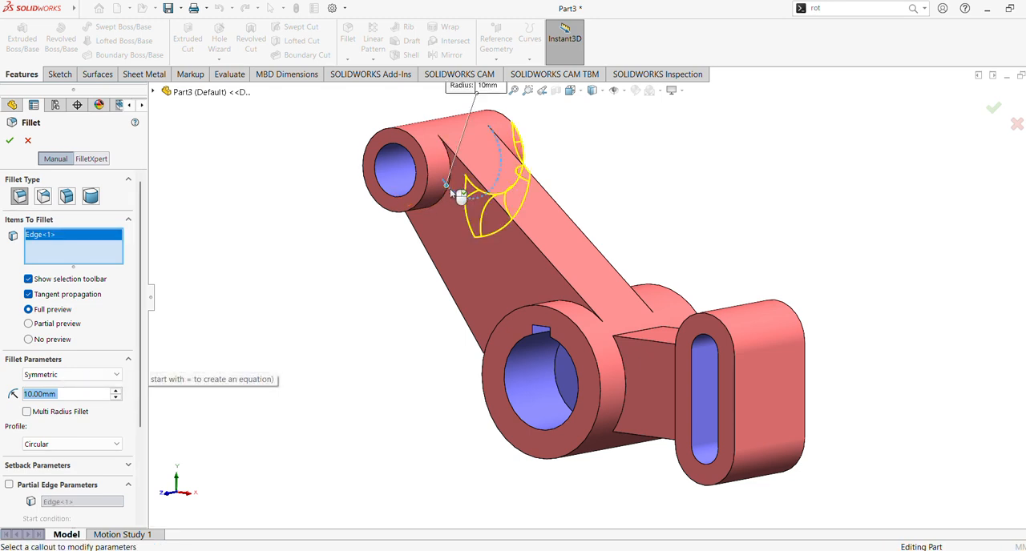
middle_click_drag(449, 188, 354, 172)
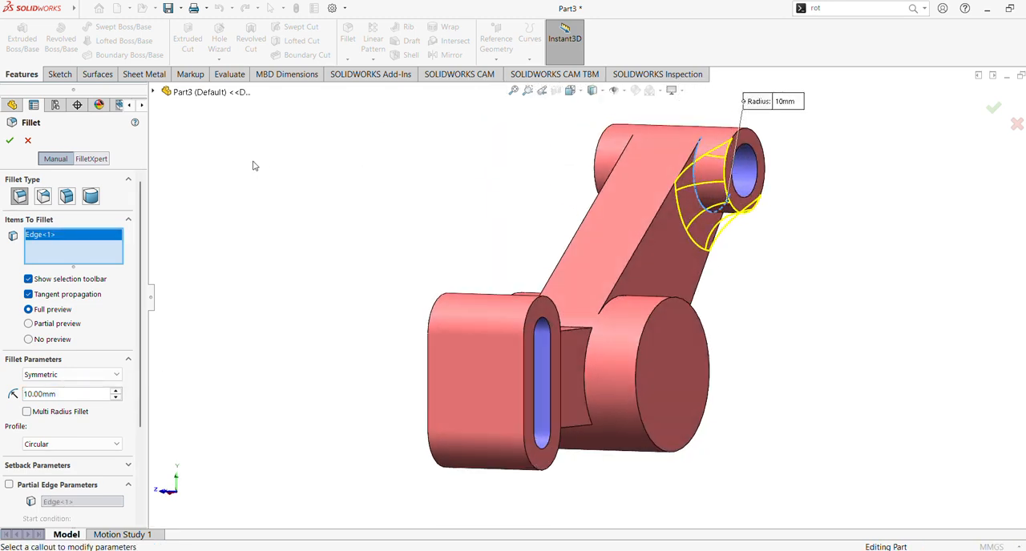
left_click(27, 141)
Step: Start a 2 mm symmetric fillet with the edges where the small boss meets the long arm on both sides
left_click(347, 36)
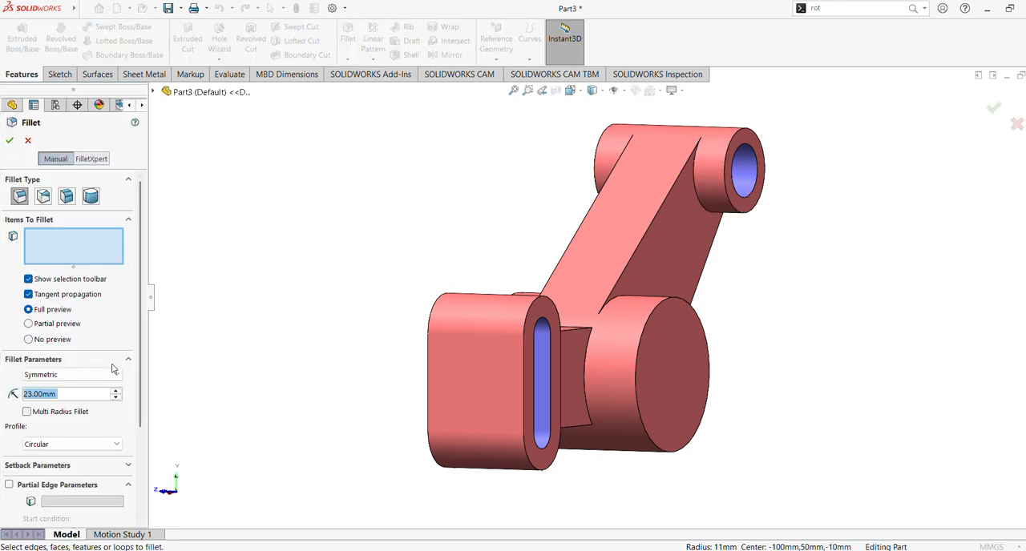
middle_click_drag(281, 254, 358, 252)
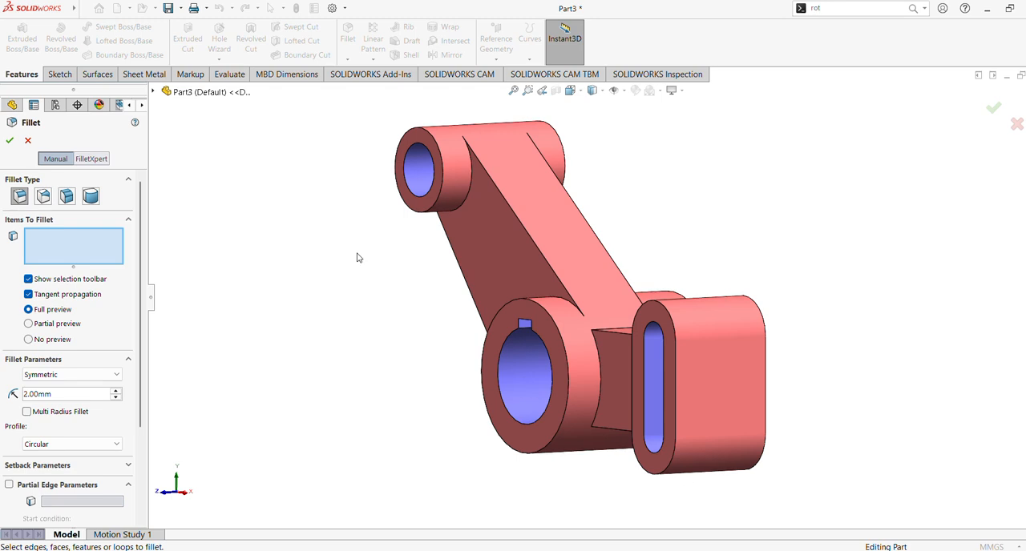
left_click(462, 207)
middle_click_drag(639, 165, 548, 187)
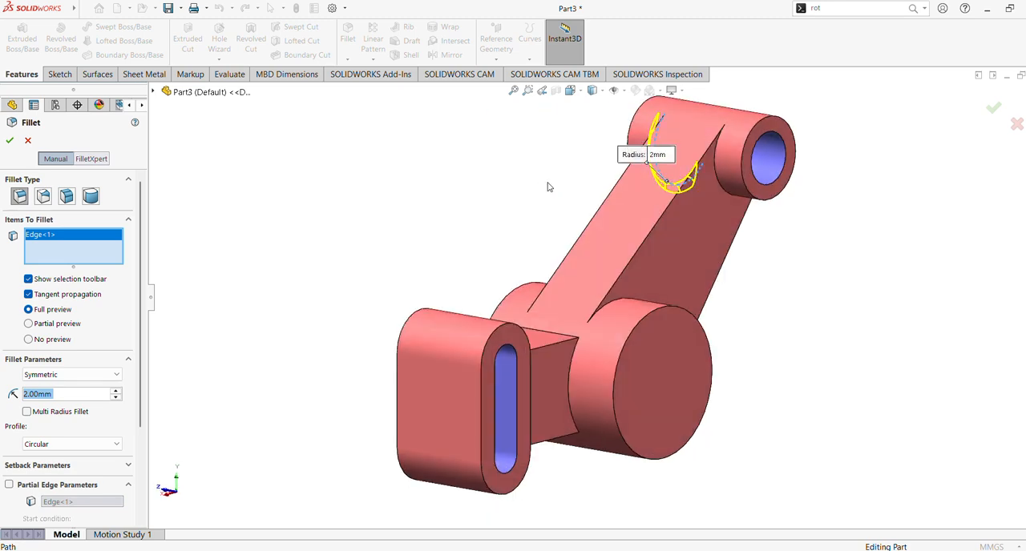
left_click(717, 180)
Step: Add to the fillet the keyed-side edges where the hub meets both arms and where the slotted boss meets the short arm
middle_click_drag(439, 237, 533, 172)
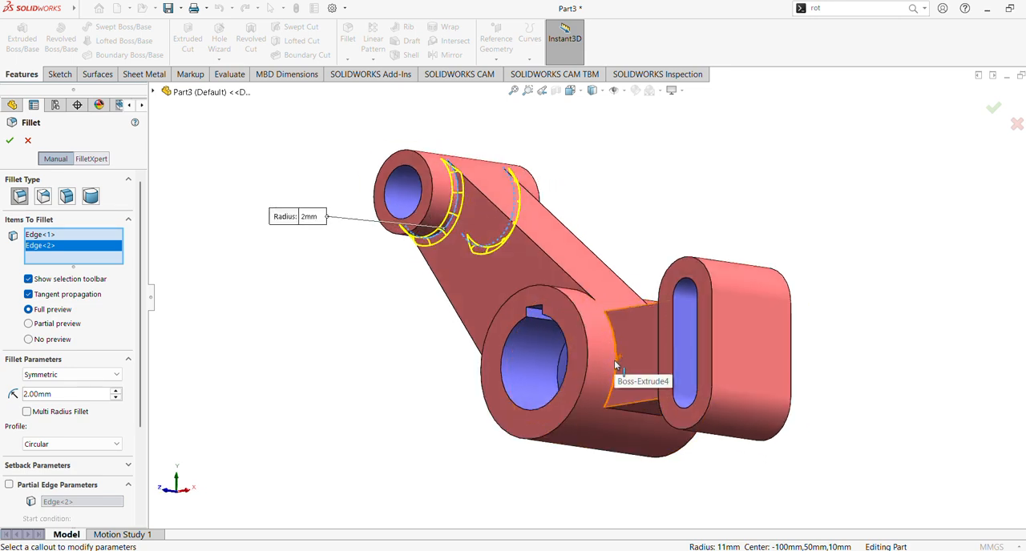
left_click(611, 395)
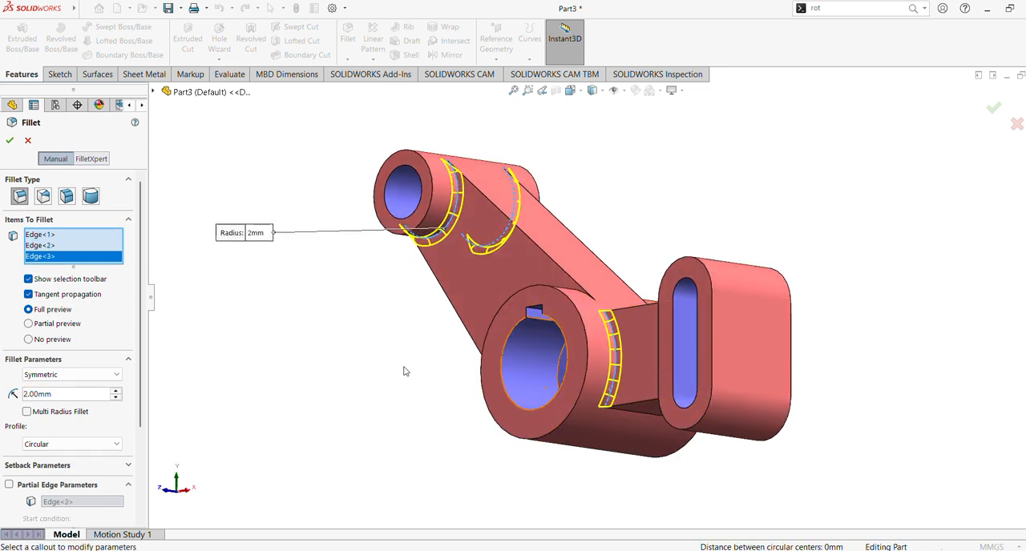
middle_click_drag(406, 368, 564, 381)
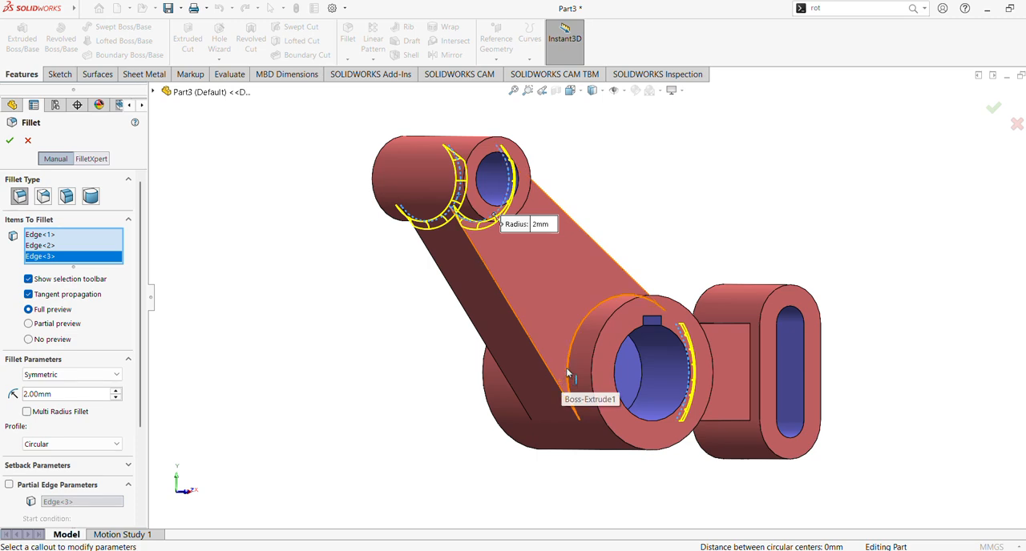
left_click(565, 388)
middle_click_drag(428, 360, 404, 325)
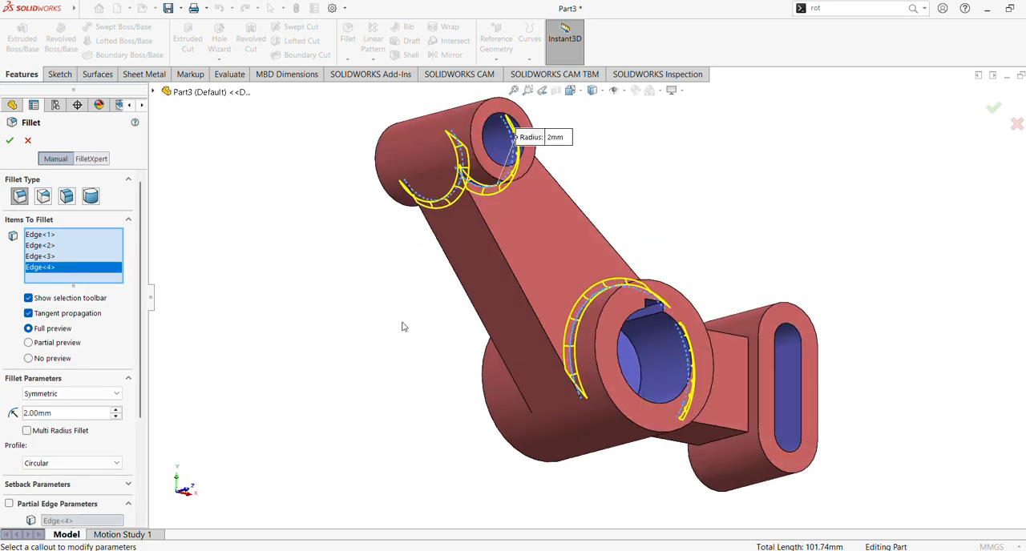
left_click(750, 384)
Step: Add to the fillet the short arm's underside edge at the hub and the rear edges where the hub meets both arms
middle_click_drag(750, 383, 609, 241)
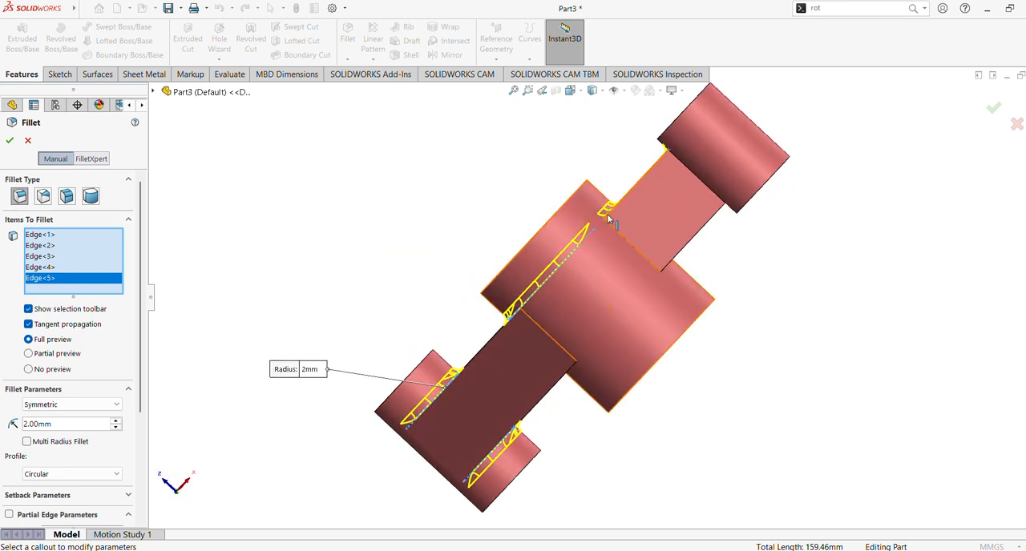
left_click(639, 257)
middle_click_drag(785, 357, 698, 321)
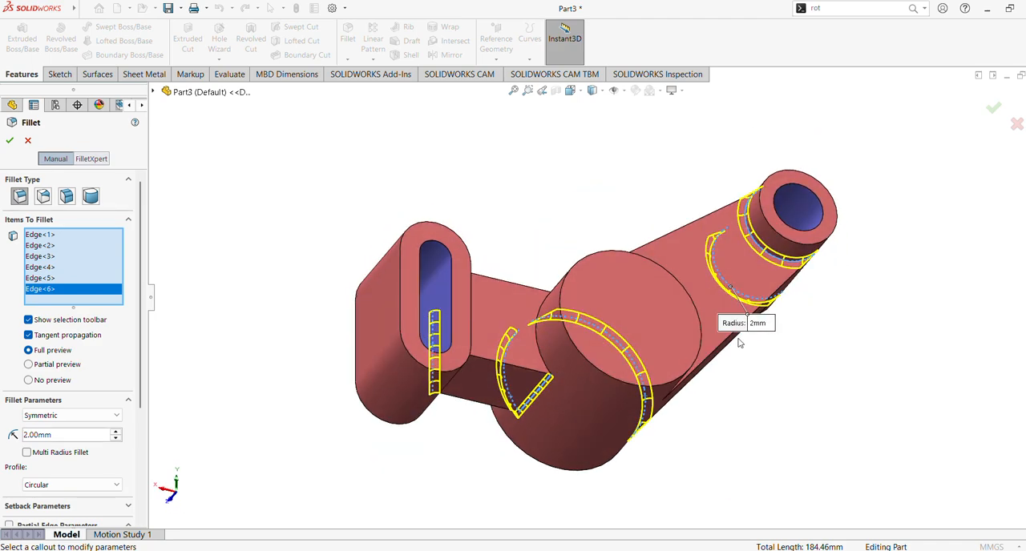
left_click(543, 361)
middle_click_drag(561, 245, 484, 394)
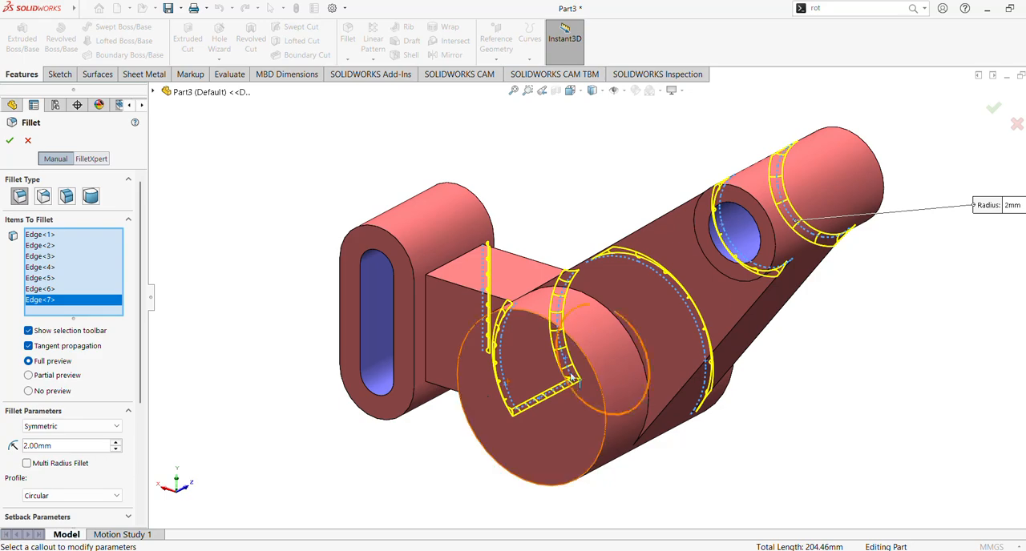
left_click(585, 256)
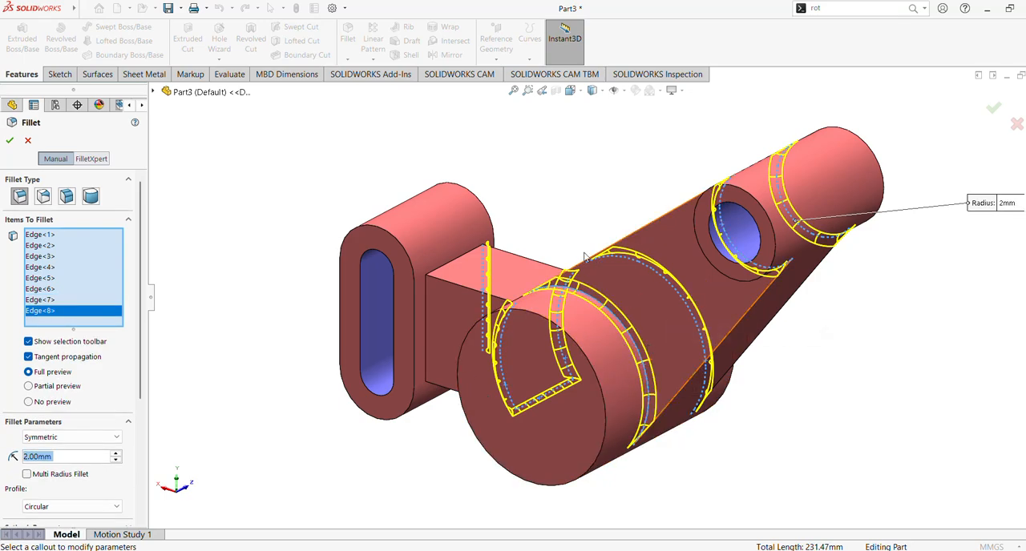
Step: Add the rear edge between short arm and slotted boss plus the slotted boss's outer face, and finish the 2 mm fillet
mouse_move(590, 255)
middle_mouse_down()
mouse_move(648, 241)
mouse_move(671, 252)
mouse_move(633, 188)
mouse_move(595, 82)
mouse_move(588, 266)
middle_mouse_up()
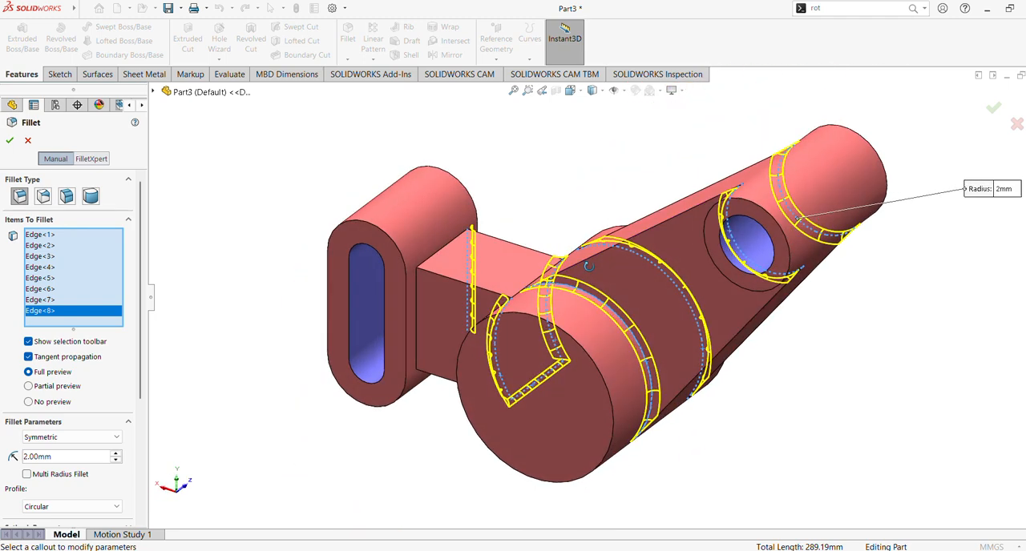
left_click(416, 322)
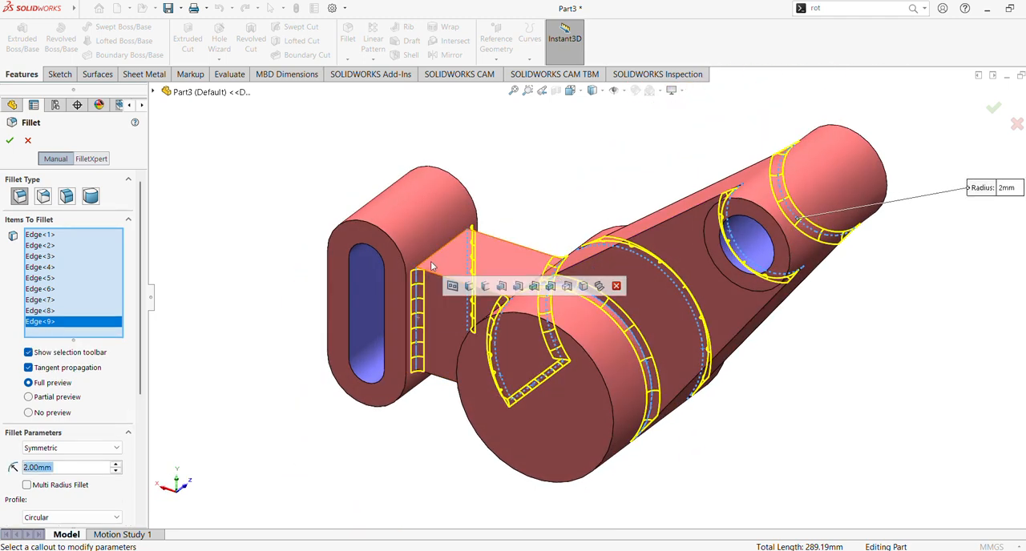
left_click(433, 261)
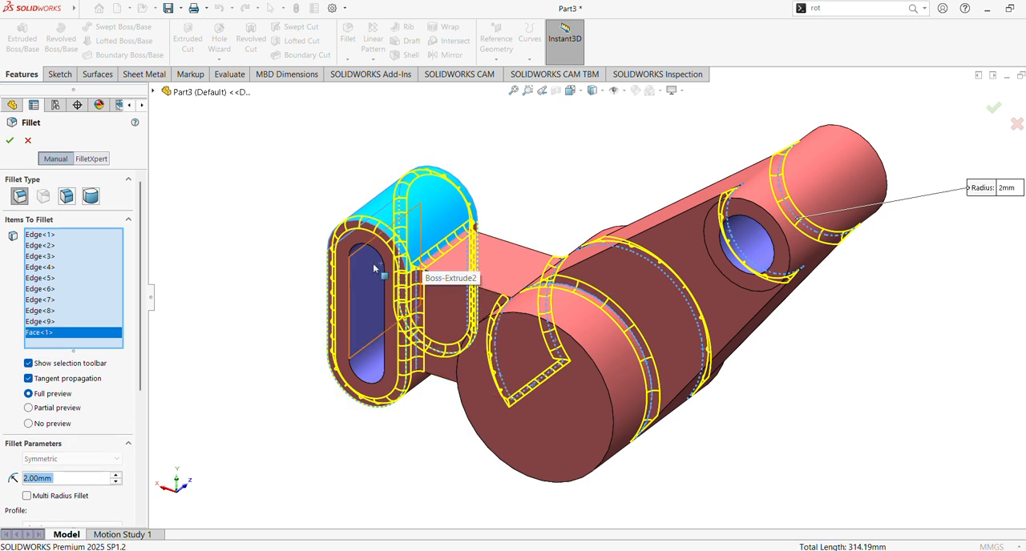
left_click(9, 141)
Step: Hide the feature tree and examine the filleted lever from several angles and distances
middle_click_drag(312, 229, 406, 204)
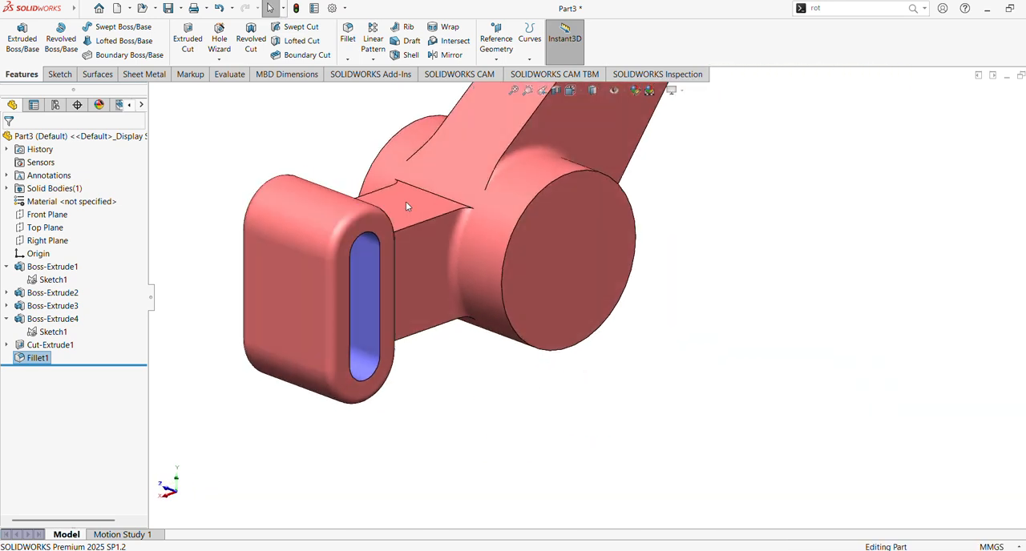
left_click(513, 89)
middle_click_drag(461, 230, 590, 212)
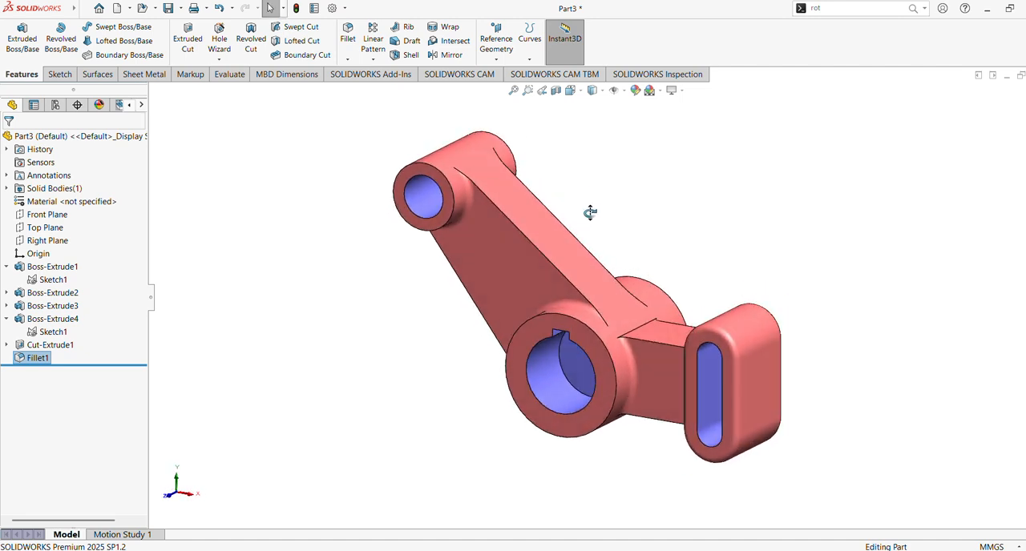
left_click(151, 297)
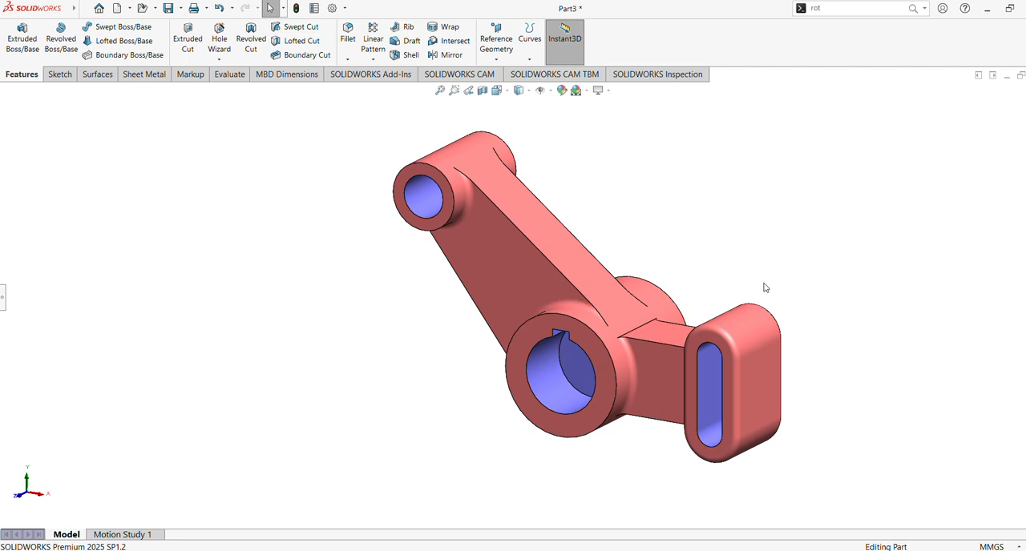
middle_click_drag(764, 287, 686, 213)
scroll(702, 209, "down", 1)
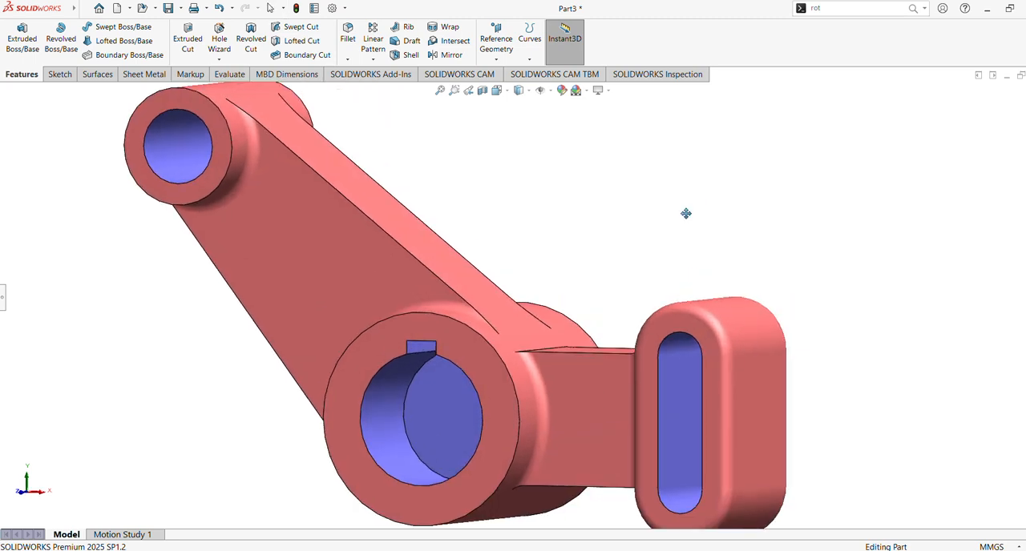
scroll(705, 200, "up", 3)
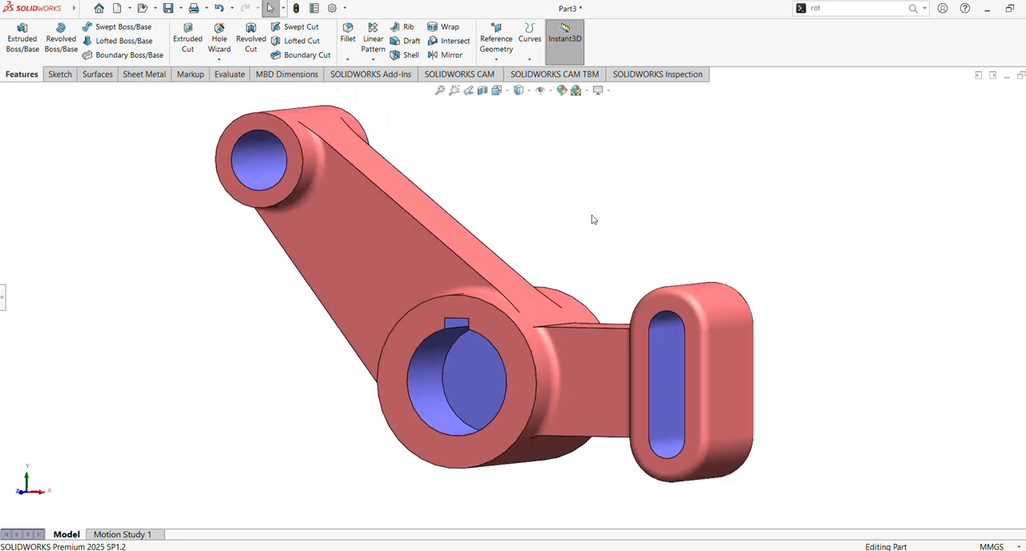